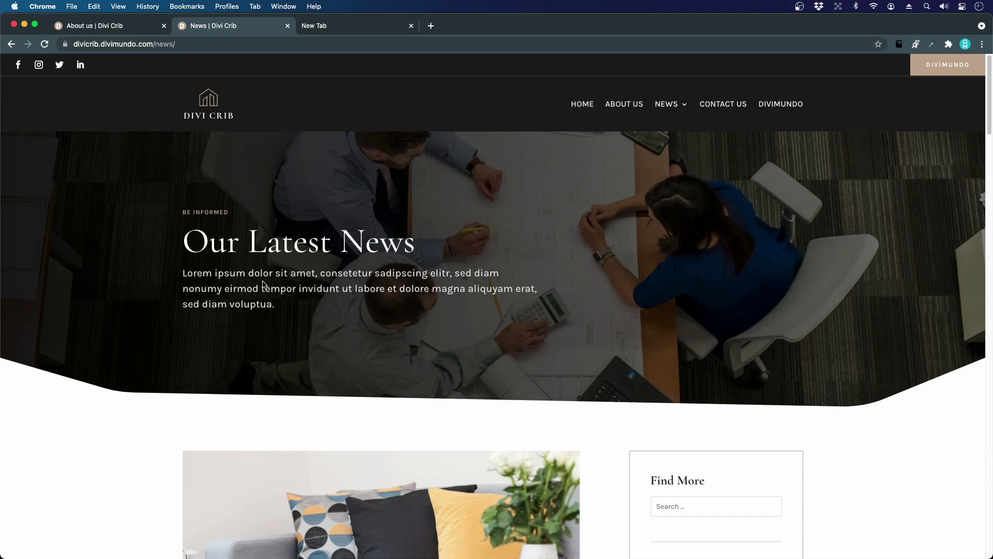
Scroll through the live News listing, load the Older Entries page, and return to the top.
{"action": "scroll", "coordinate": [768, 302], "scroll_direction": "down", "scroll_amount": 3}
{"action": "scroll", "coordinate": [768, 302], "scroll_direction": "down", "scroll_amount": 4}
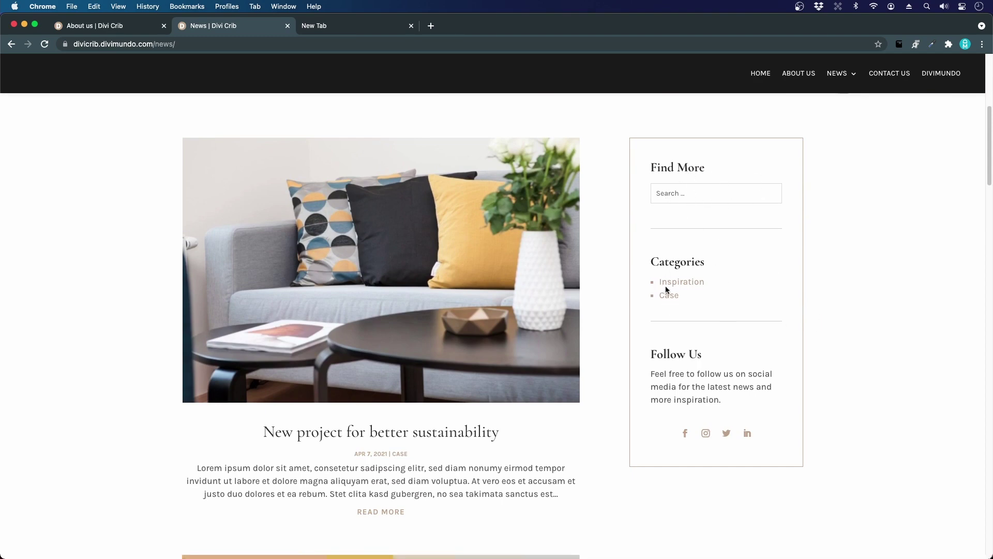
{"action": "scroll", "coordinate": [796, 399], "scroll_direction": "down", "scroll_amount": 4}
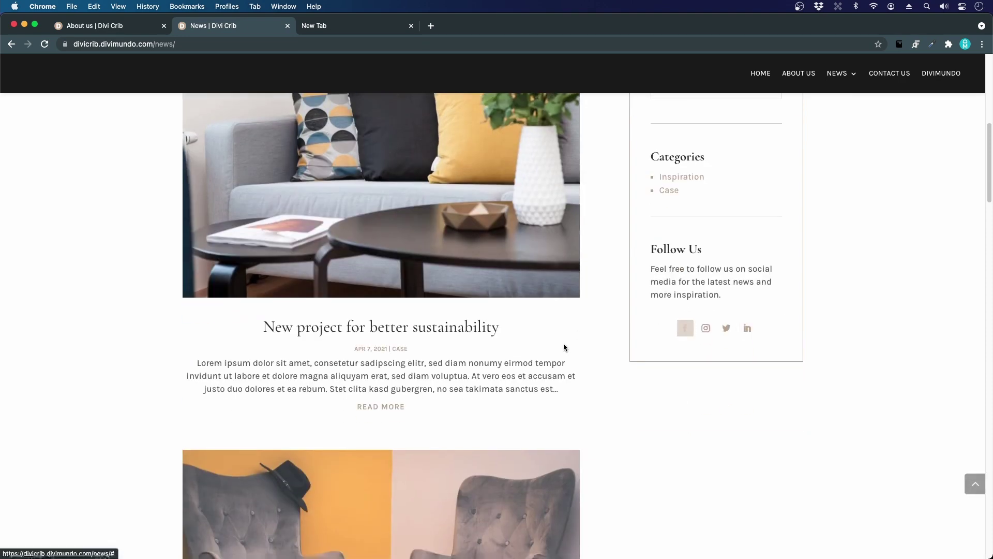
{"action": "scroll", "coordinate": [543, 377], "scroll_direction": "up", "scroll_amount": 4}
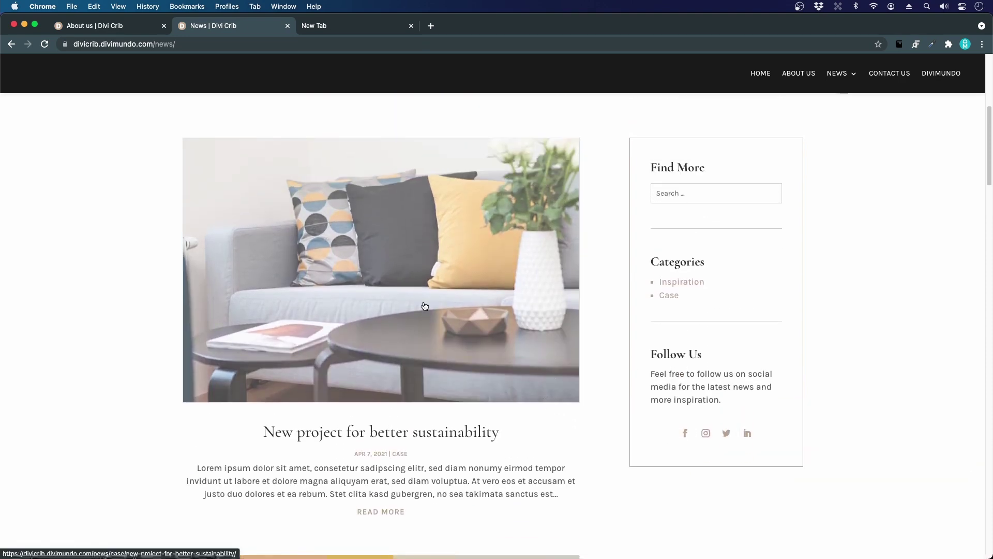
{"action": "scroll", "coordinate": [491, 331], "scroll_direction": "down", "scroll_amount": 1}
{"action": "scroll", "coordinate": [408, 277], "scroll_direction": "down", "scroll_amount": 4}
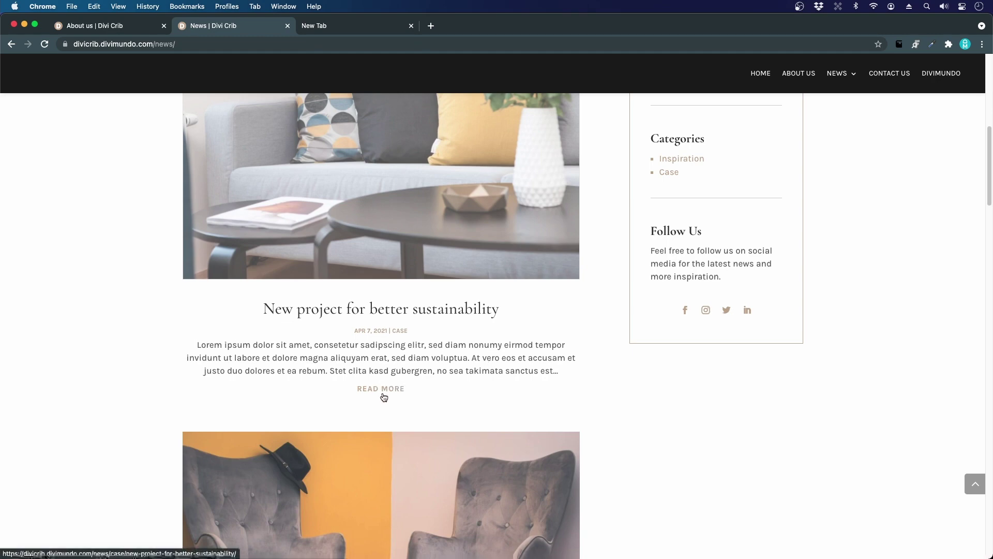
{"action": "scroll", "coordinate": [183, 337], "scroll_direction": "down", "scroll_amount": 4}
{"action": "scroll", "coordinate": [183, 339], "scroll_direction": "down", "scroll_amount": 15}
{"action": "scroll", "coordinate": [183, 338], "scroll_direction": "down", "scroll_amount": 15}
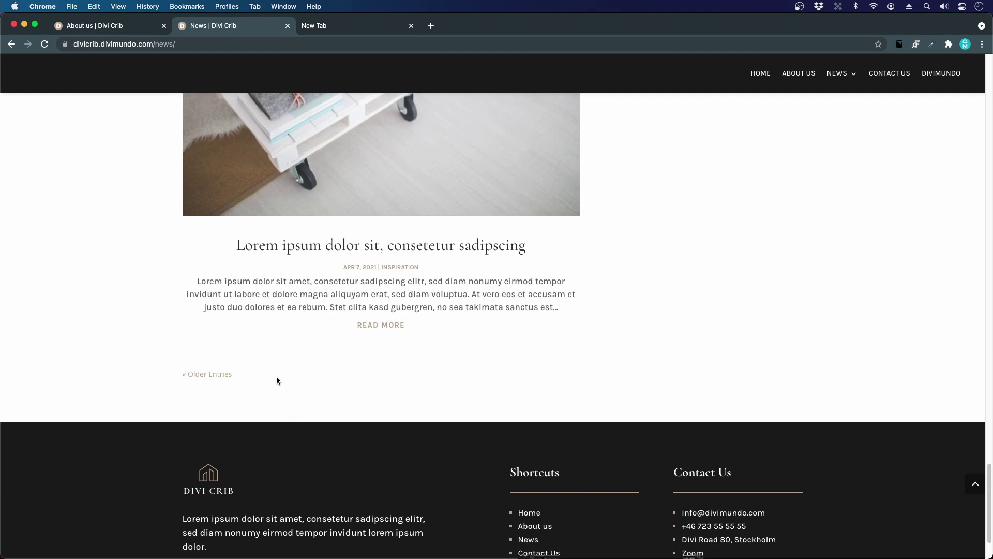
{"action": "left_click", "coordinate": [204, 378]}
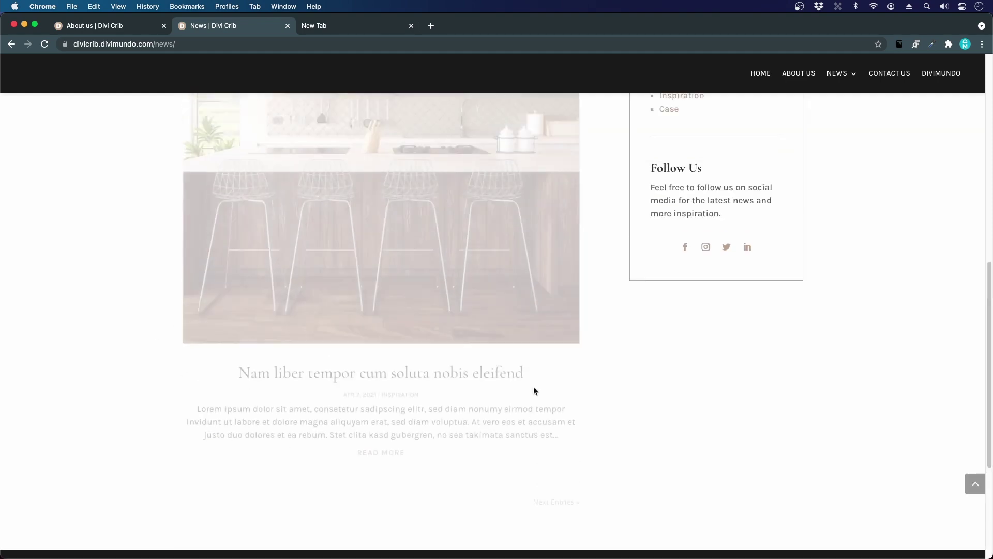
{"action": "scroll", "coordinate": [522, 377], "scroll_direction": "up", "scroll_amount": 5}
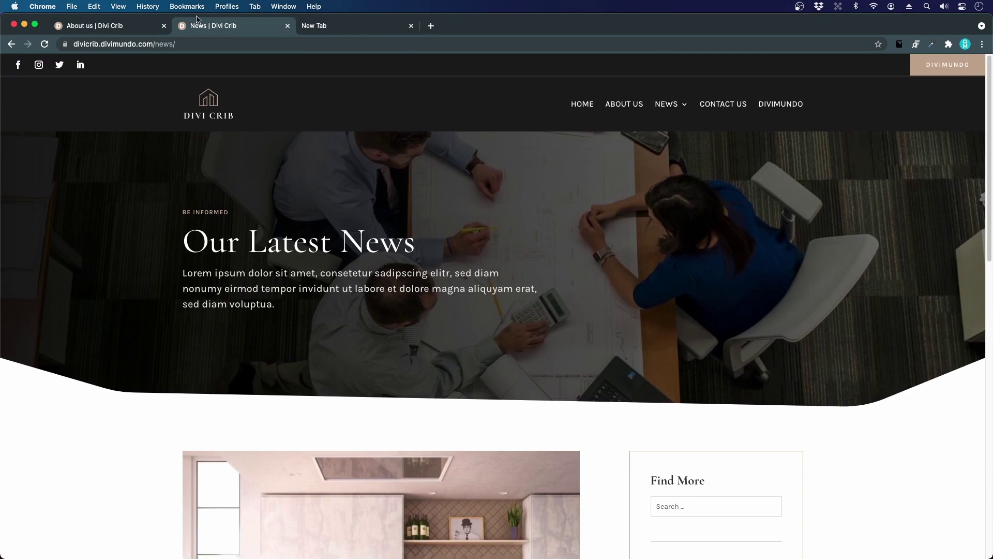
From the About us tab, go to HOME and scroll down to the 'Don't miss a thing' section.
{"action": "left_click", "coordinate": [124, 24]}
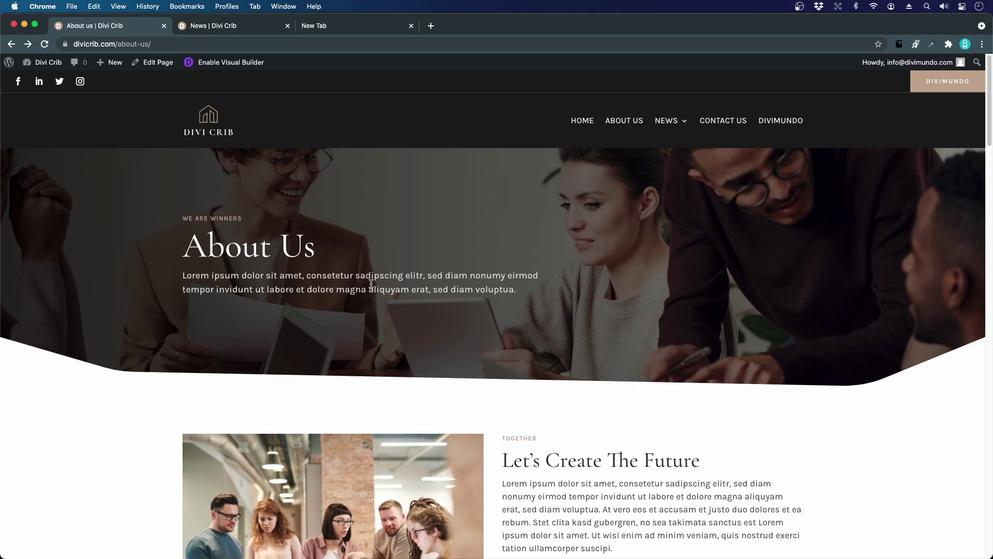
{"action": "left_click", "coordinate": [583, 122]}
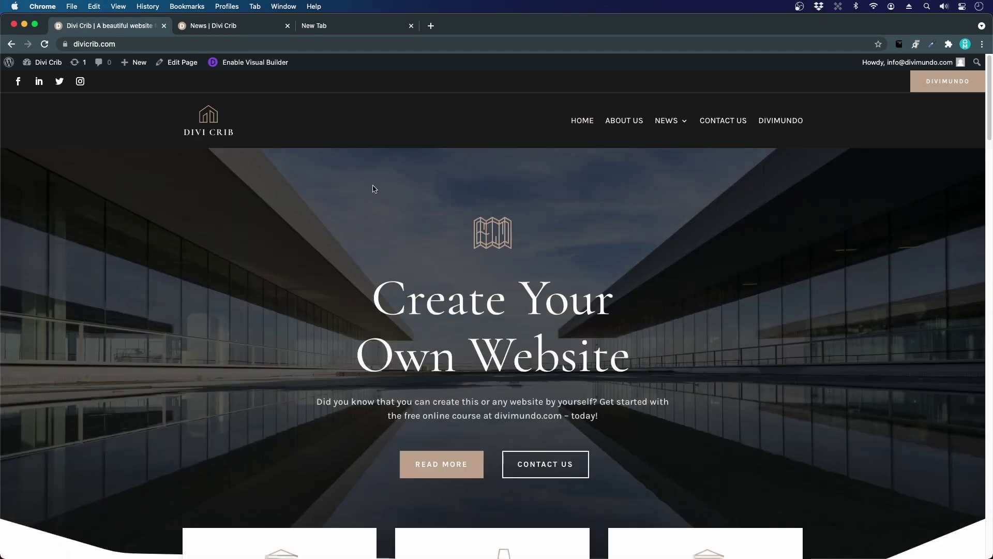
{"action": "scroll", "coordinate": [364, 216], "scroll_direction": "down", "scroll_amount": 5}
{"action": "scroll", "coordinate": [206, 188], "scroll_direction": "down", "scroll_amount": 8}
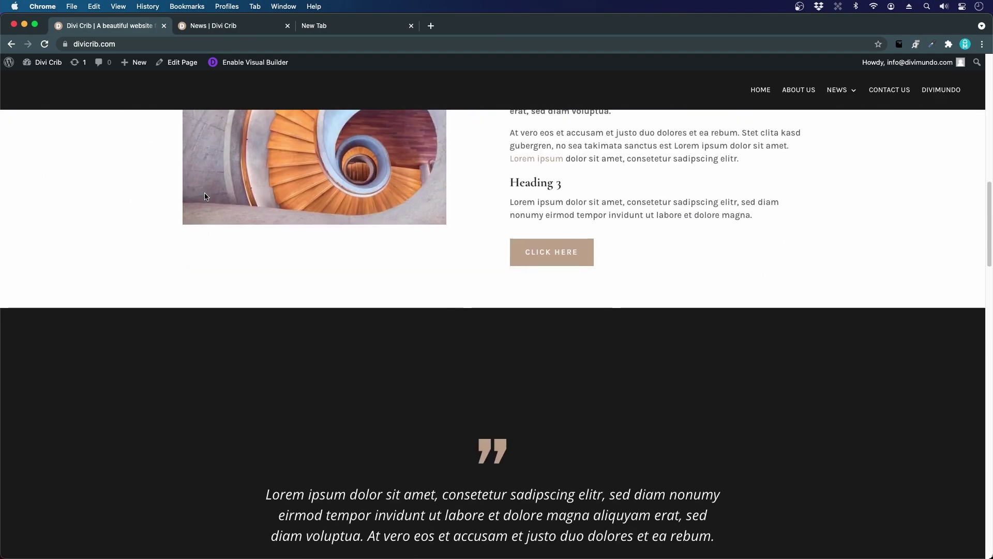
{"action": "scroll", "coordinate": [205, 196], "scroll_direction": "down", "scroll_amount": 10}
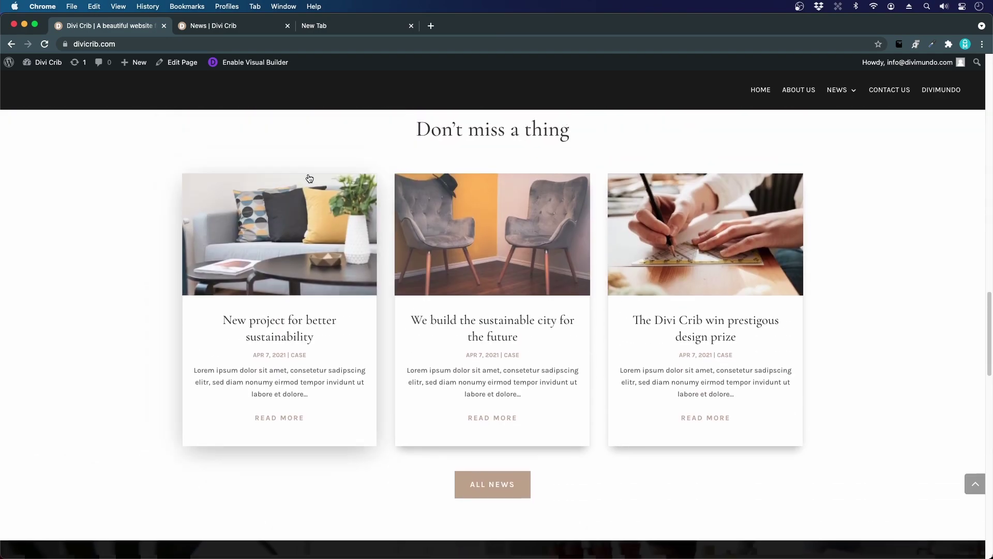
Enable Visual Builder on the home page and open the Blog module's settings.
{"action": "left_click", "coordinate": [250, 63]}
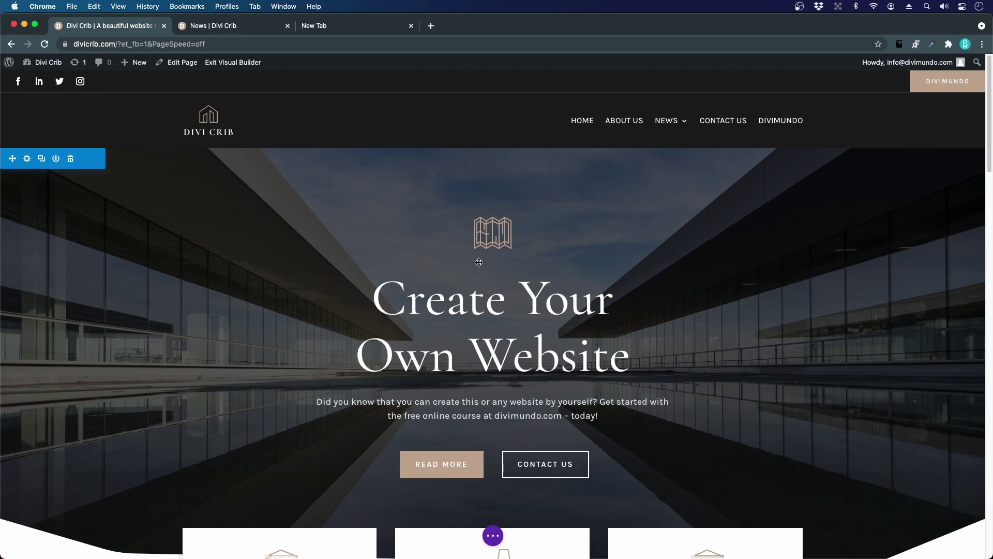
{"action": "scroll", "coordinate": [479, 263], "scroll_direction": "down", "scroll_amount": 20}
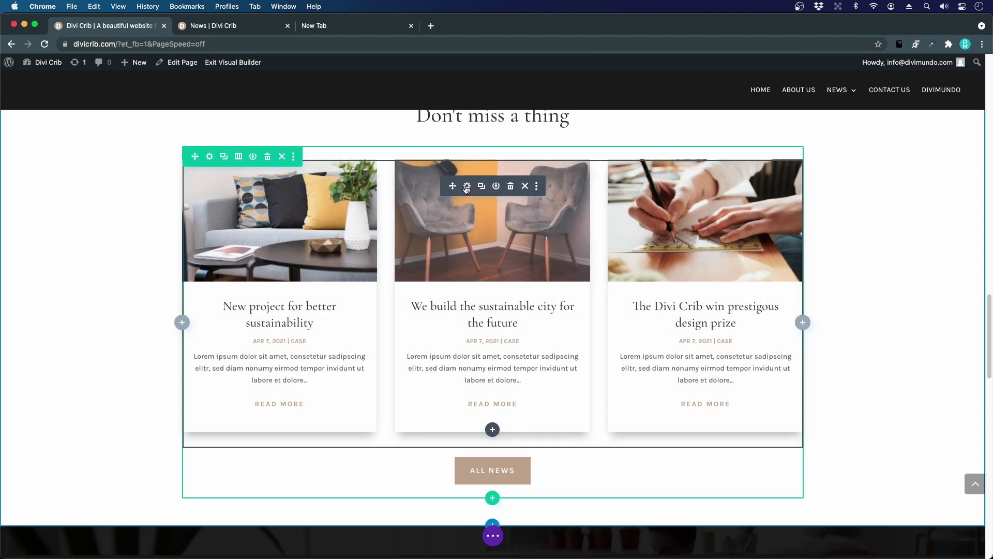
{"action": "left_click", "coordinate": [467, 189]}
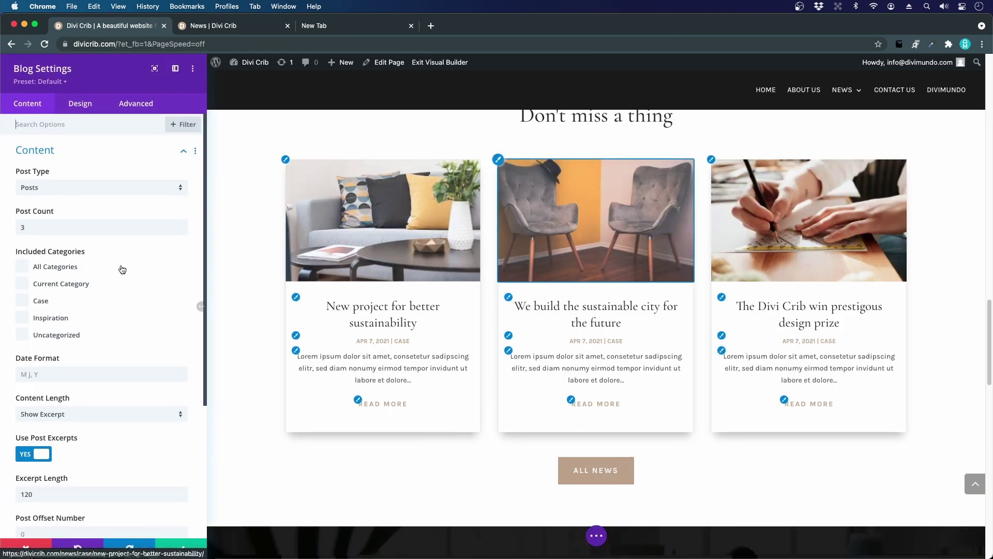
Apply the Blog module's styles to its default preset site-wide, then save and exit the builder.
{"action": "right_click", "coordinate": [65, 65]}
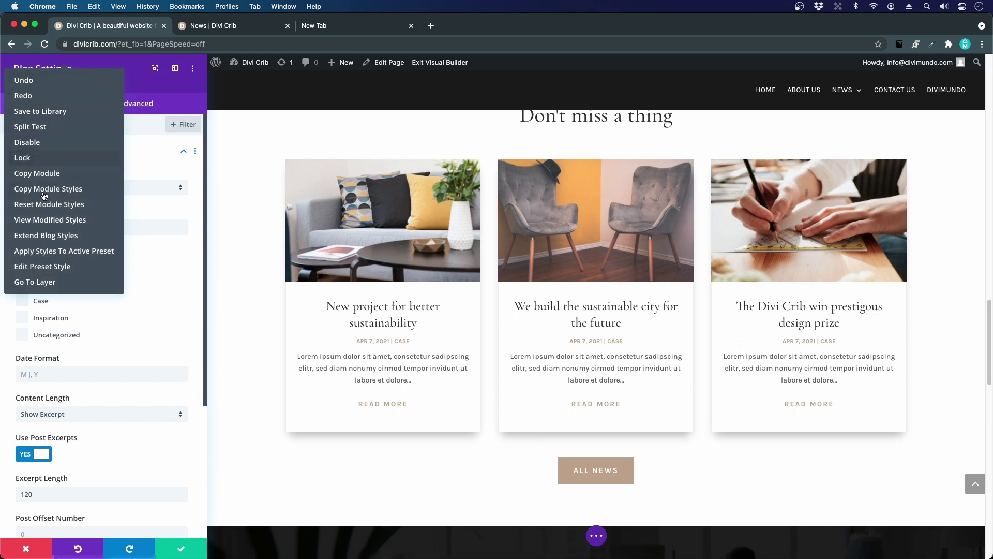
{"action": "left_click", "coordinate": [72, 252]}
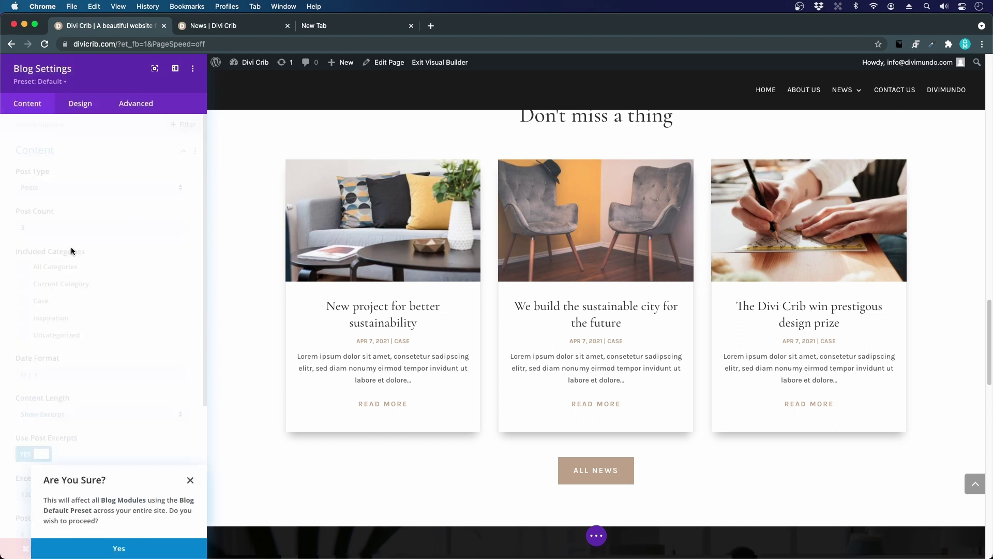
{"action": "left_click", "coordinate": [109, 546]}
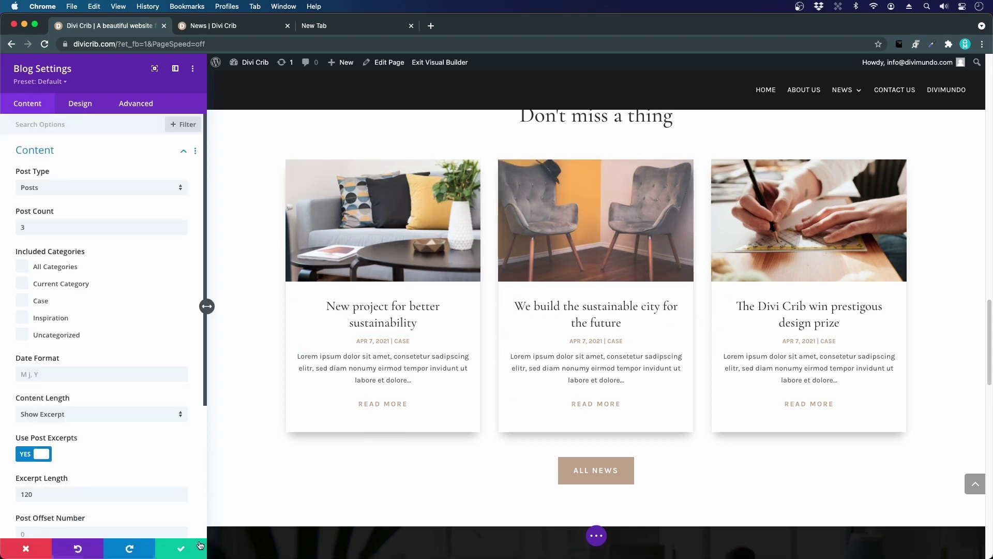
{"action": "left_click", "coordinate": [196, 549]}
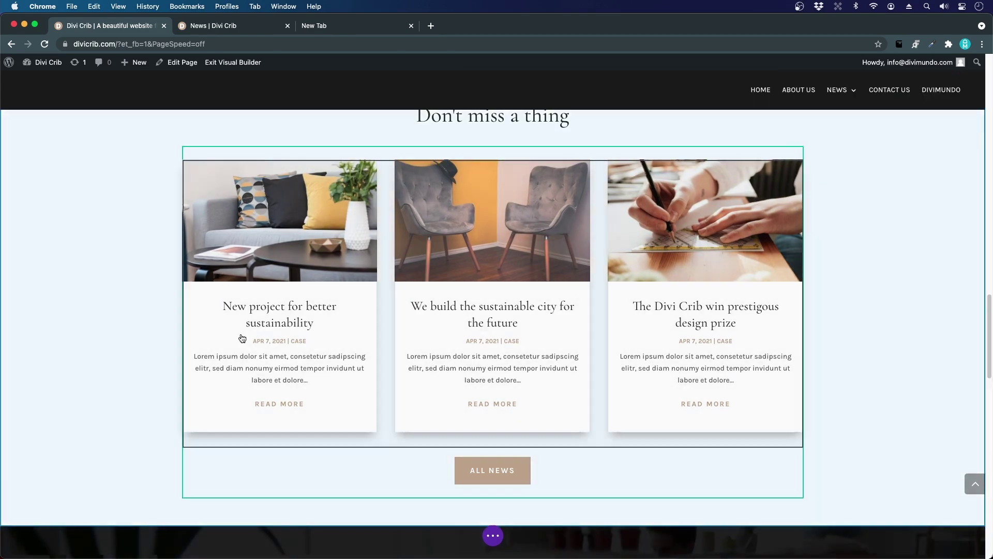
{"action": "left_click", "coordinate": [232, 63]}
{"action": "left_click", "coordinate": [559, 365]}
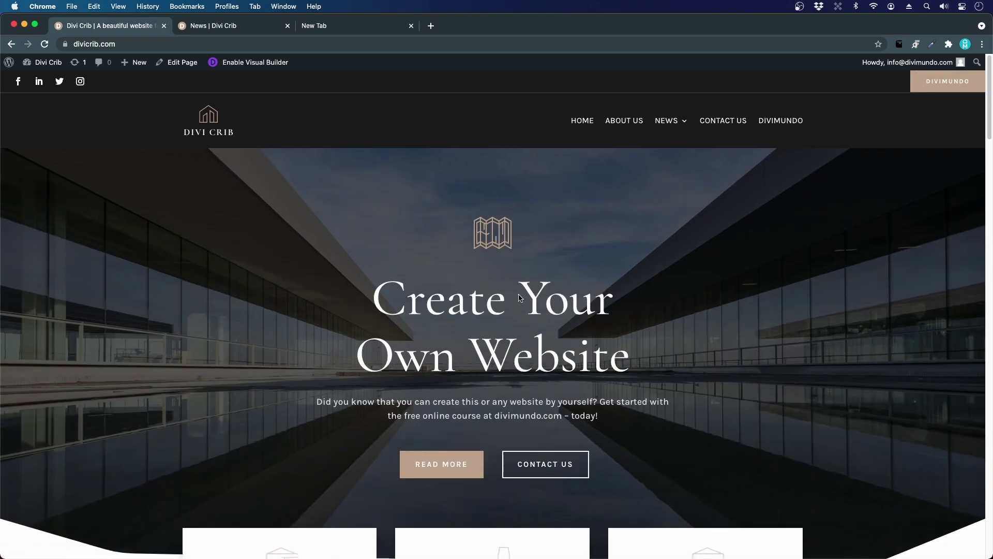
Enable Visual Builder on the empty News page.
{"action": "mouse_move", "coordinate": [653, 147]}
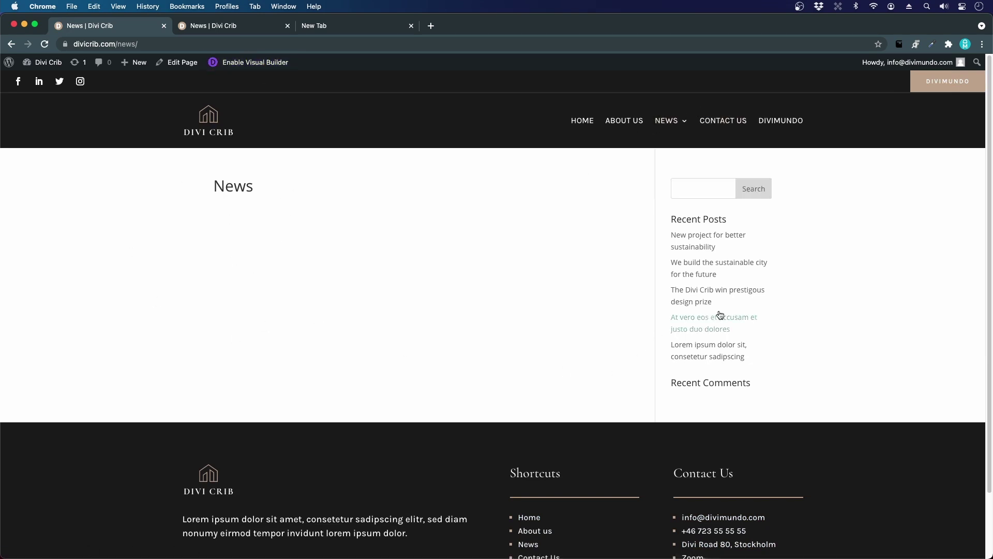
{"action": "left_click", "coordinate": [246, 70]}
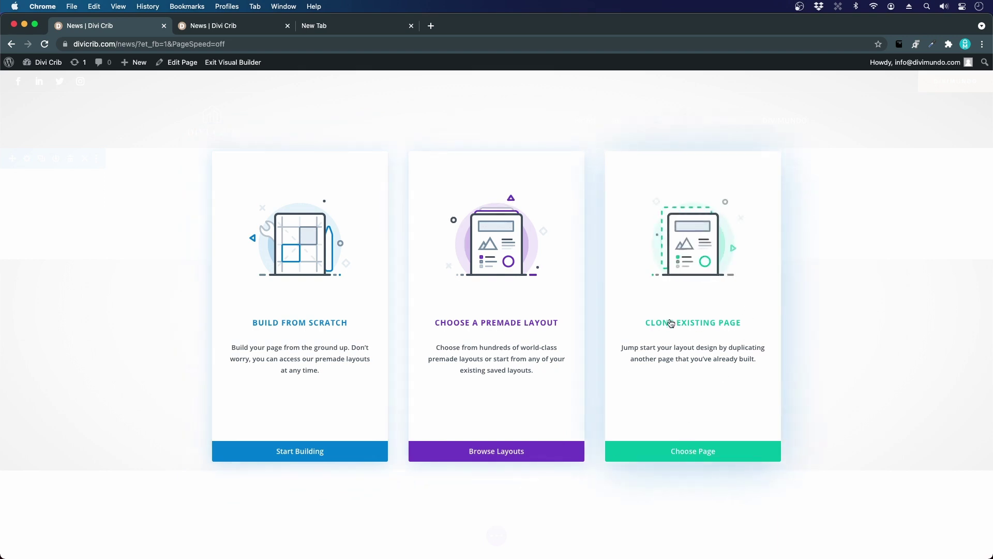
Check the reference site, then clone the About us page as the News page layout.
{"action": "left_click", "coordinate": [215, 24]}
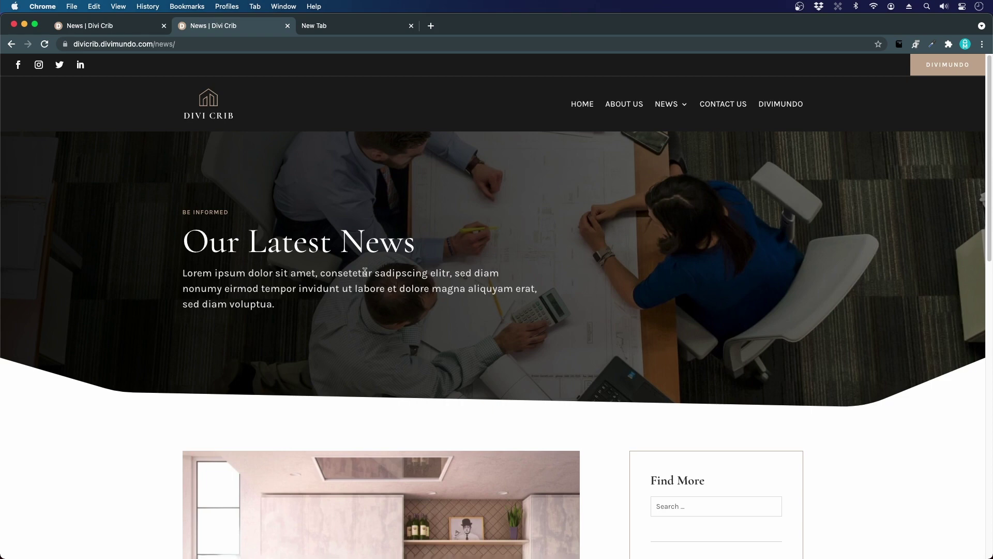
{"action": "left_click", "coordinate": [627, 107]}
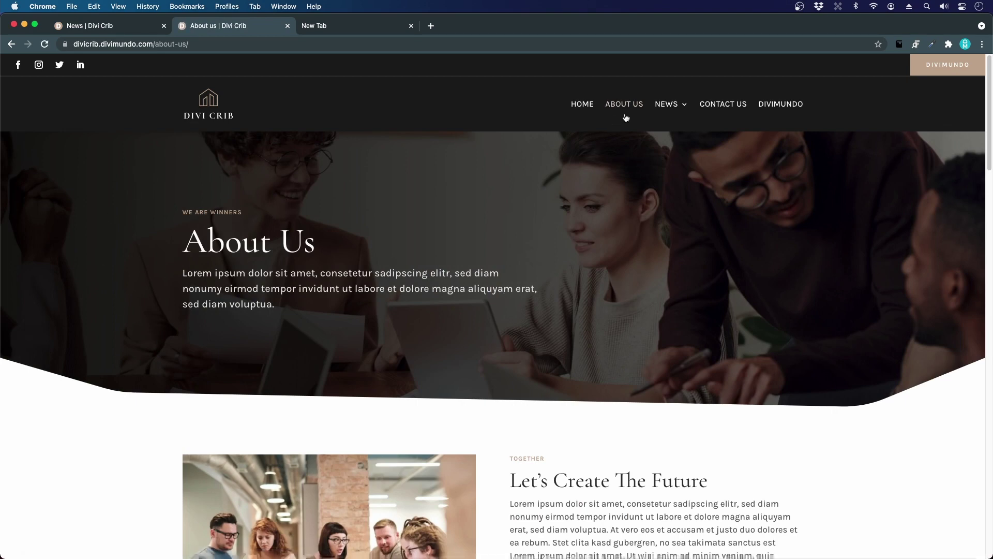
{"action": "left_click", "coordinate": [657, 106]}
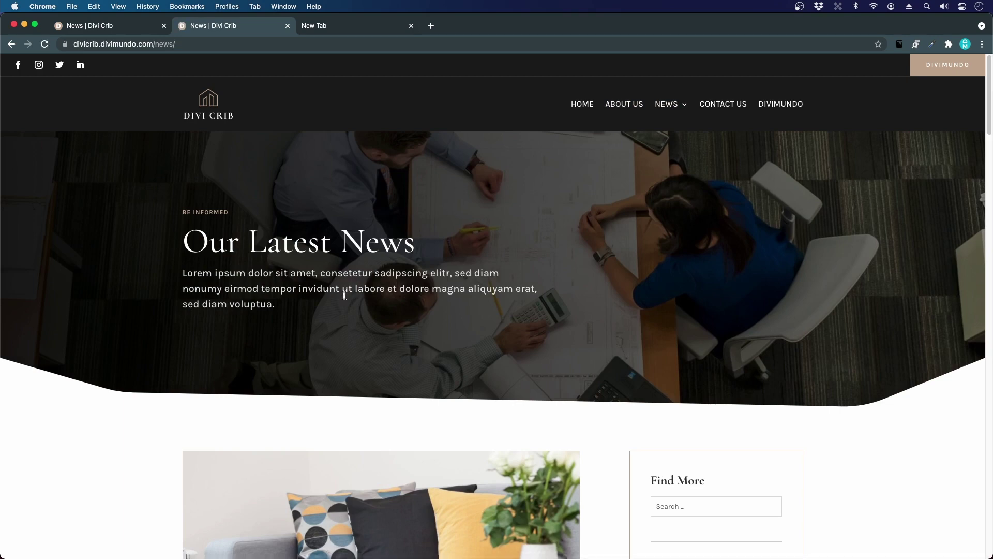
{"action": "left_click", "coordinate": [101, 24]}
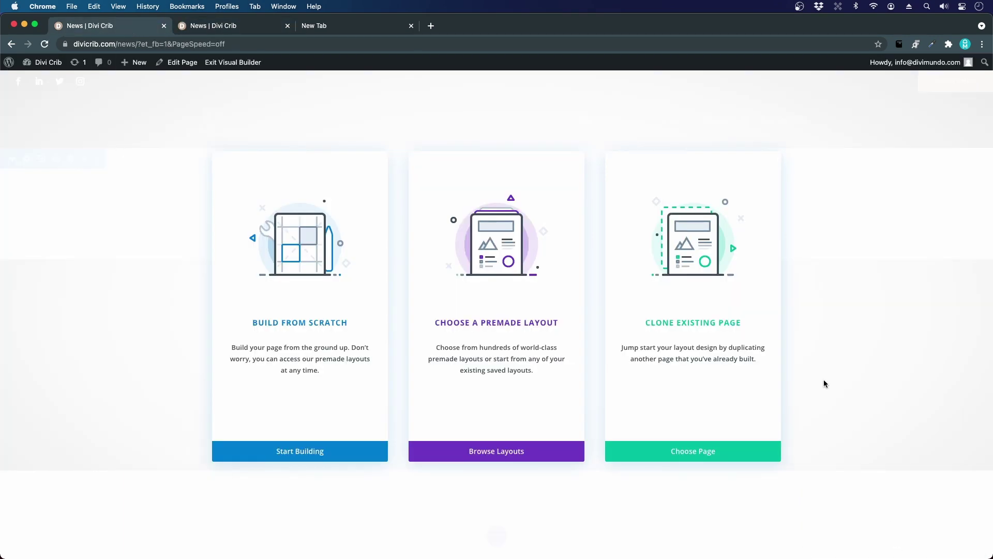
{"action": "left_click", "coordinate": [695, 462]}
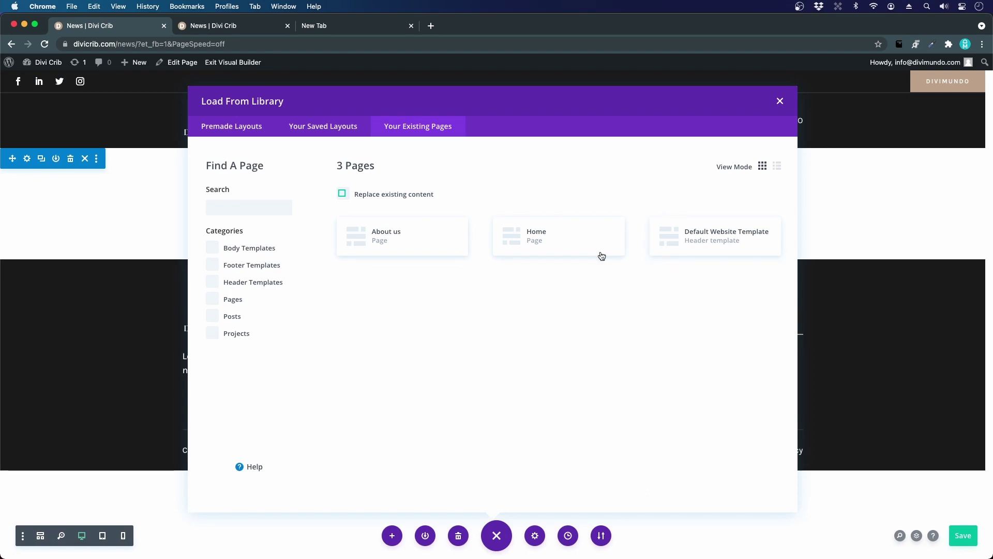
{"action": "left_click", "coordinate": [402, 249]}
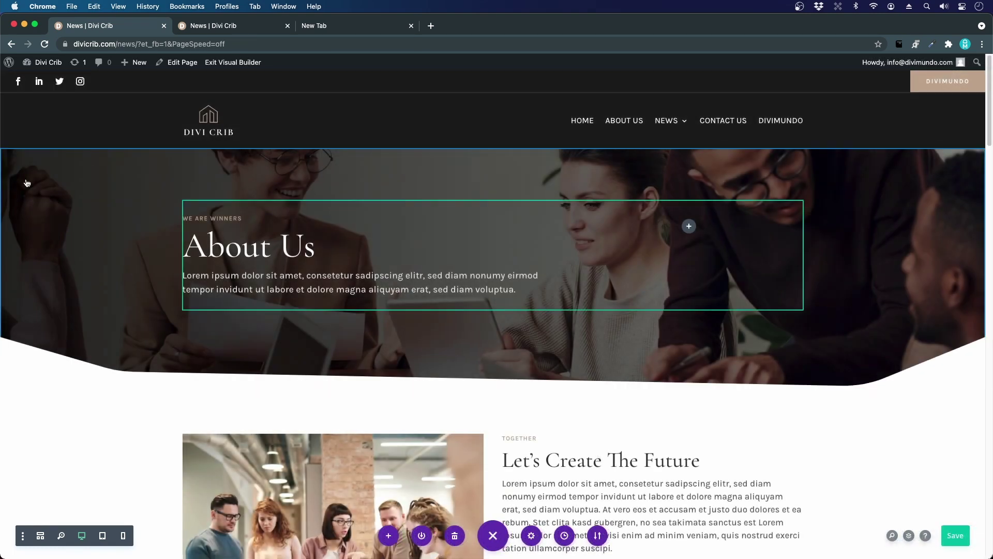
Delete the Let's Create The Future, Pick A Winning Team, Your Title Goes Here, What Can We Do For You? and Our Clients sections.
{"action": "left_click", "coordinate": [70, 428]}
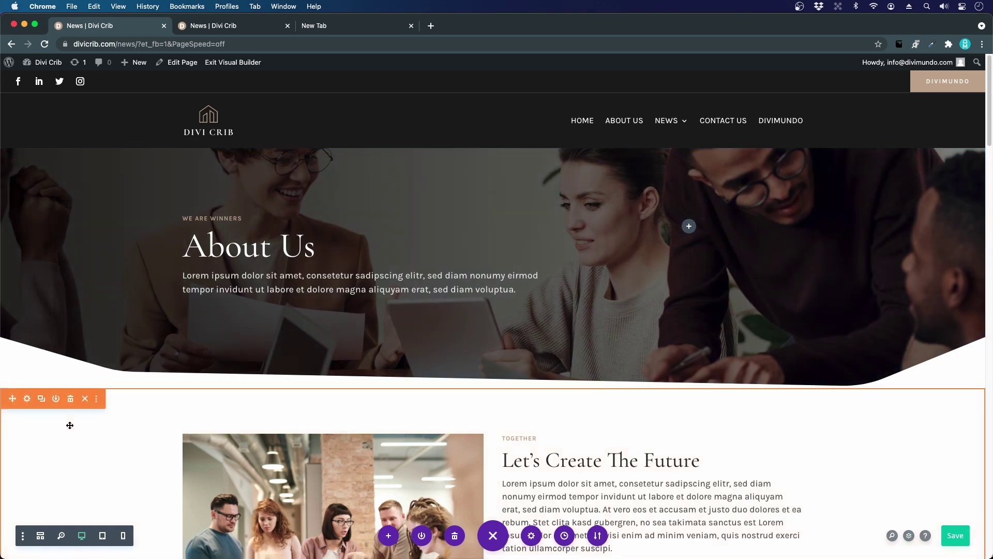
{"action": "left_click", "coordinate": [71, 398]}
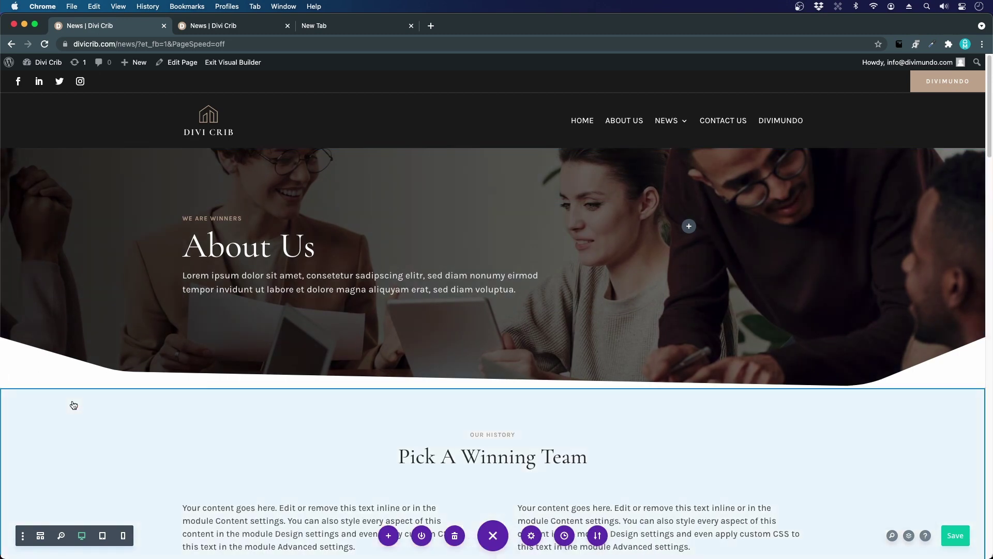
{"action": "left_click", "coordinate": [73, 405]}
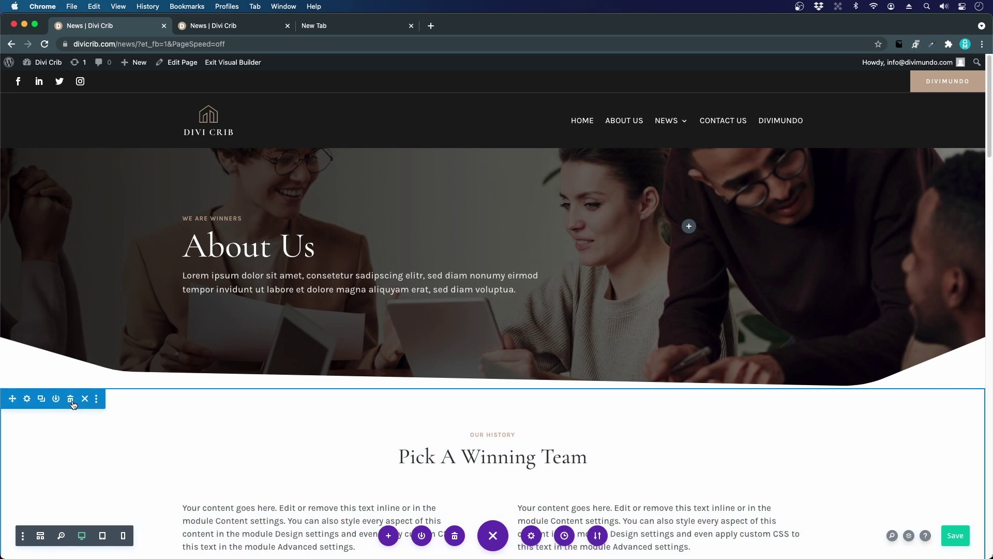
{"action": "left_click", "coordinate": [73, 405]}
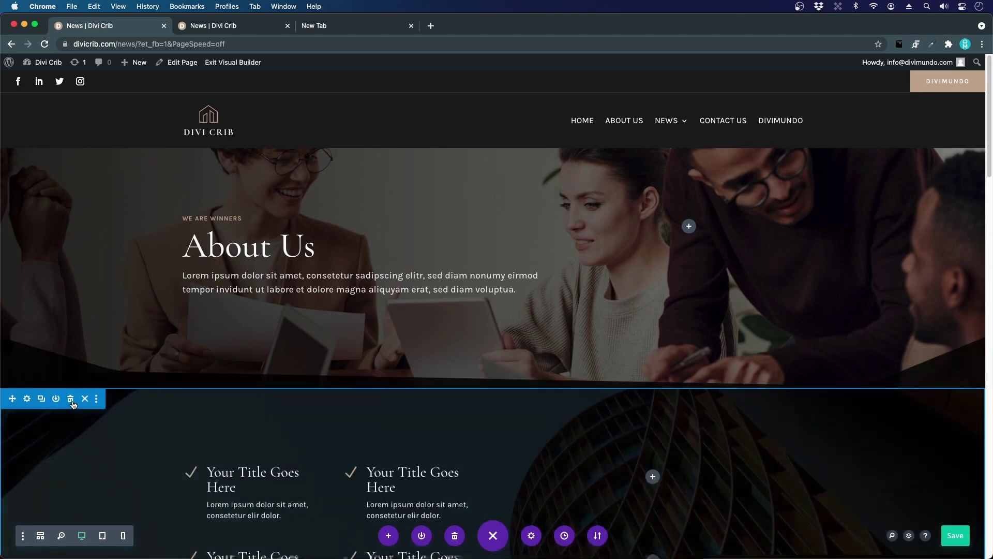
{"action": "left_click", "coordinate": [73, 405]}
{"action": "left_click", "coordinate": [73, 406]}
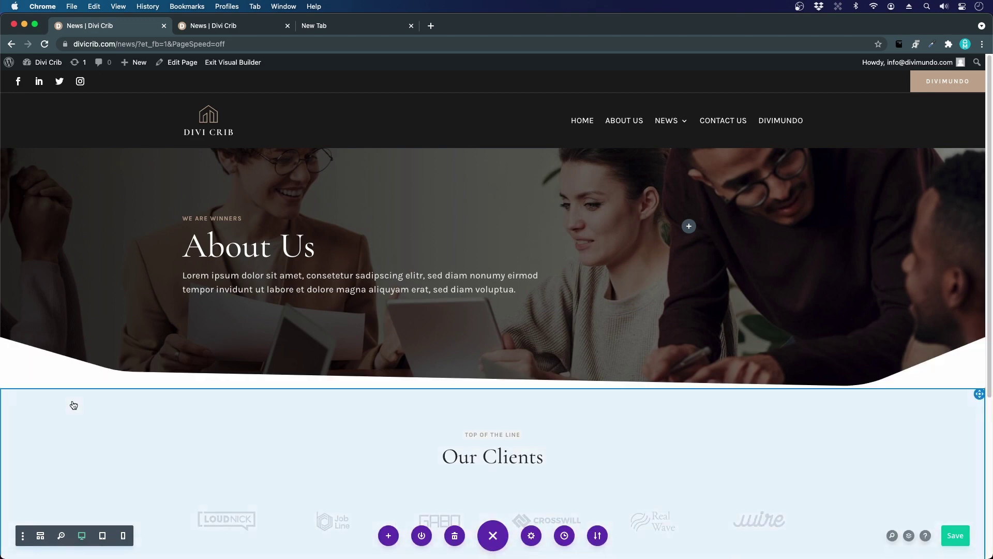
{"action": "left_click", "coordinate": [74, 405]}
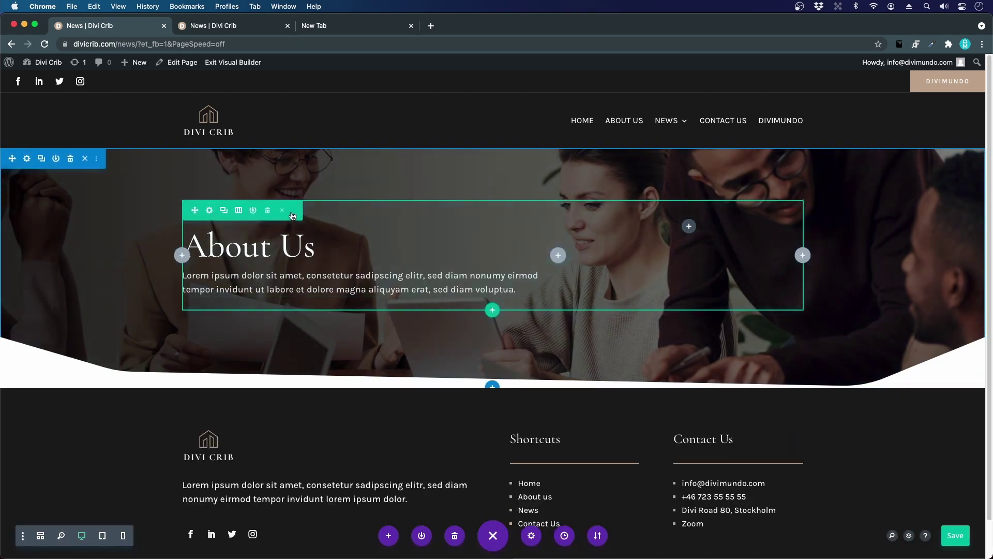
In the hero Text module, change the small label to 'Be informed'.
{"action": "mouse_move", "coordinate": [308, 258]}
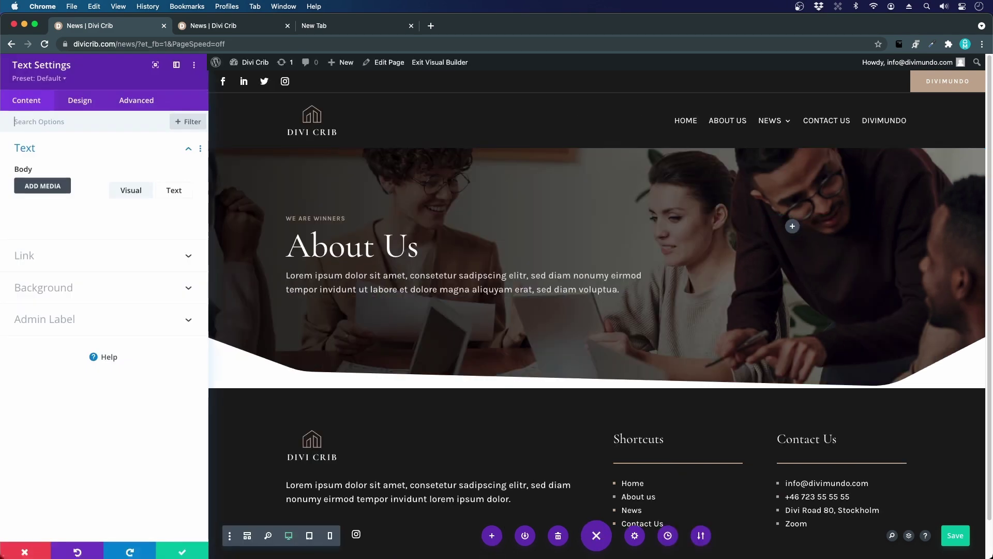
{"action": "left_click", "coordinate": [336, 240]}
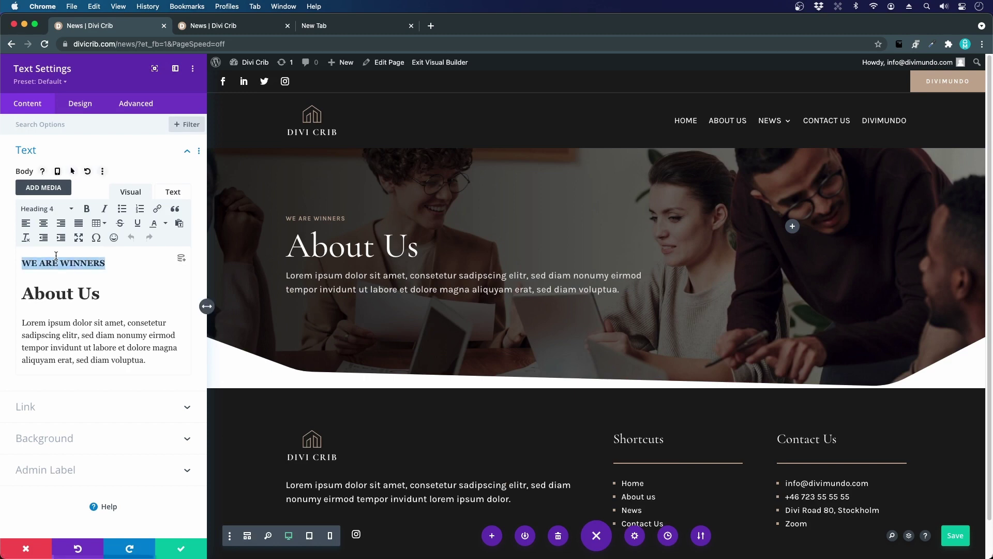
{"action": "type", "text": "Be informed"}
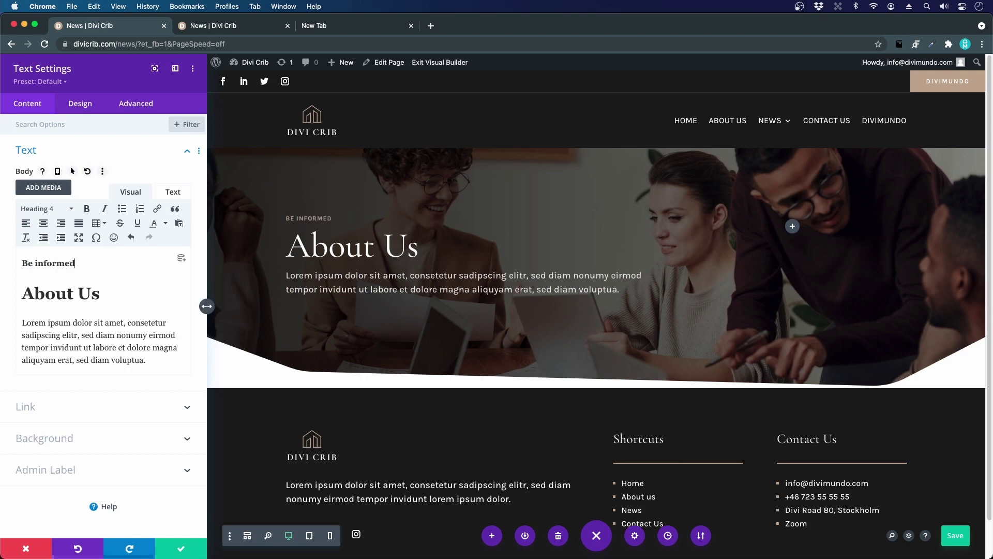
Replace the 'About Us' heading with 'Our Latest News', correcting capitals, and confirm.
{"action": "triple_click", "coordinate": [32, 296]}
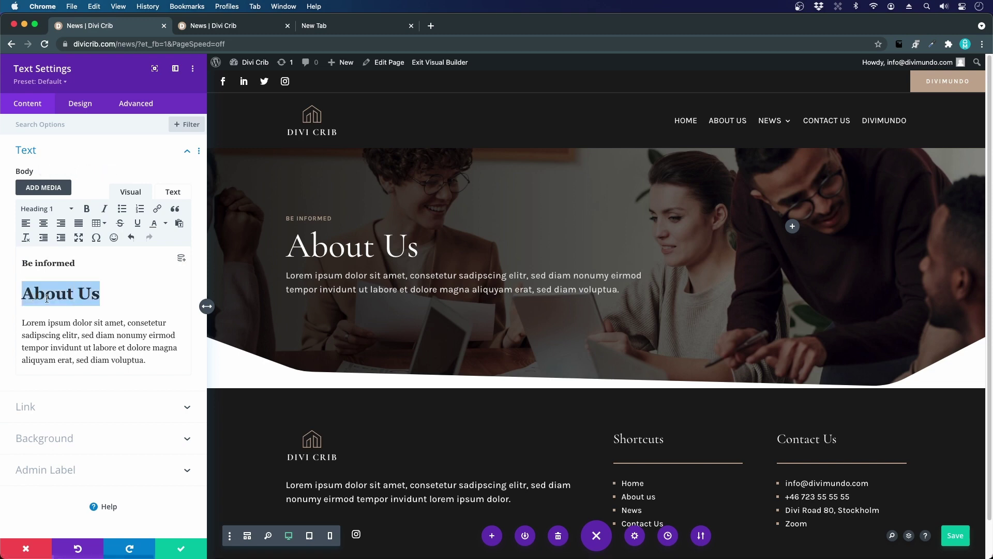
{"action": "type", "text": "Our latest news"}
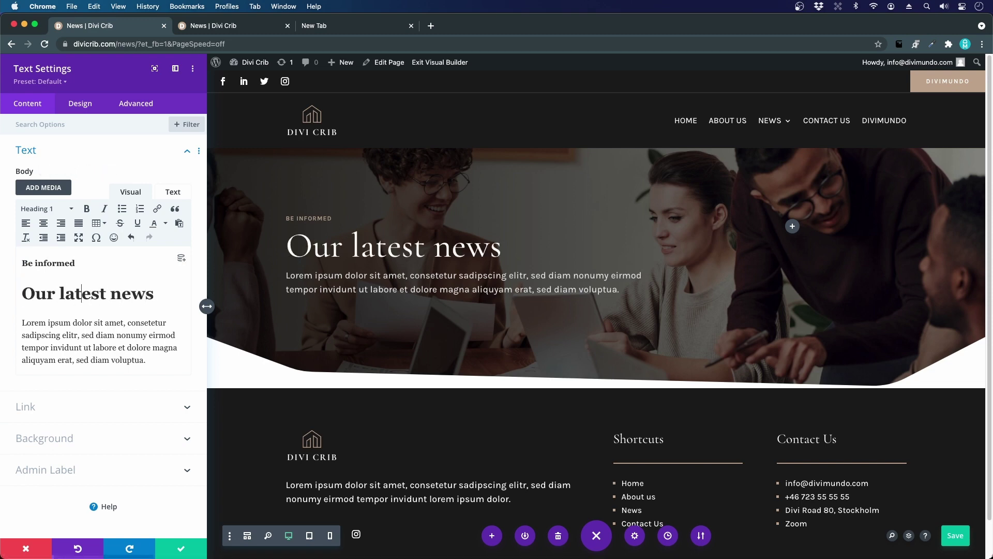
{"action": "key", "text": "BackSpace"}
{"action": "type", "text": "L"}
{"action": "left_click", "coordinate": [87, 293]}
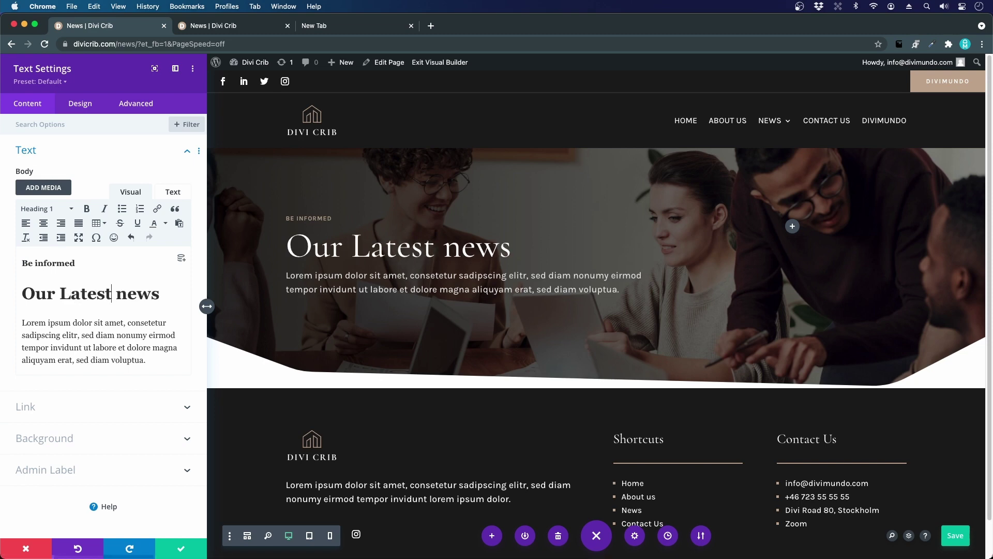
{"action": "key", "text": "Delete"}
{"action": "type", "text": "M"}
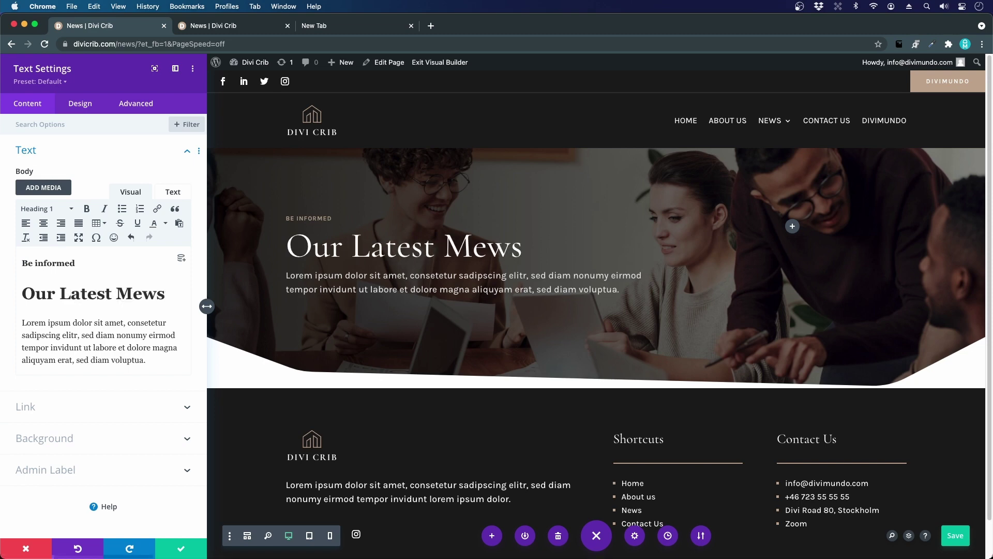
{"action": "key", "text": "BackSpace"}
{"action": "type", "text": "N"}
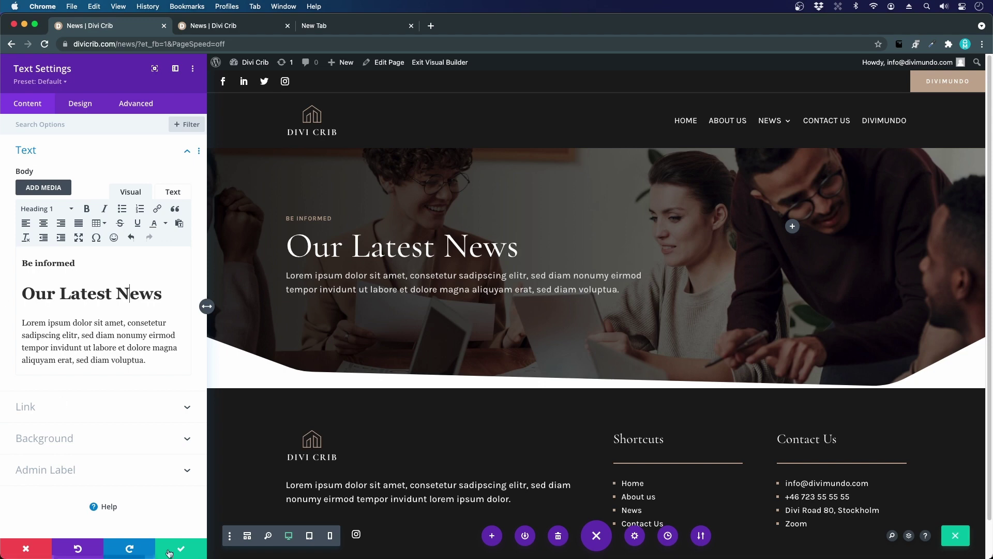
{"action": "left_click", "coordinate": [171, 552]}
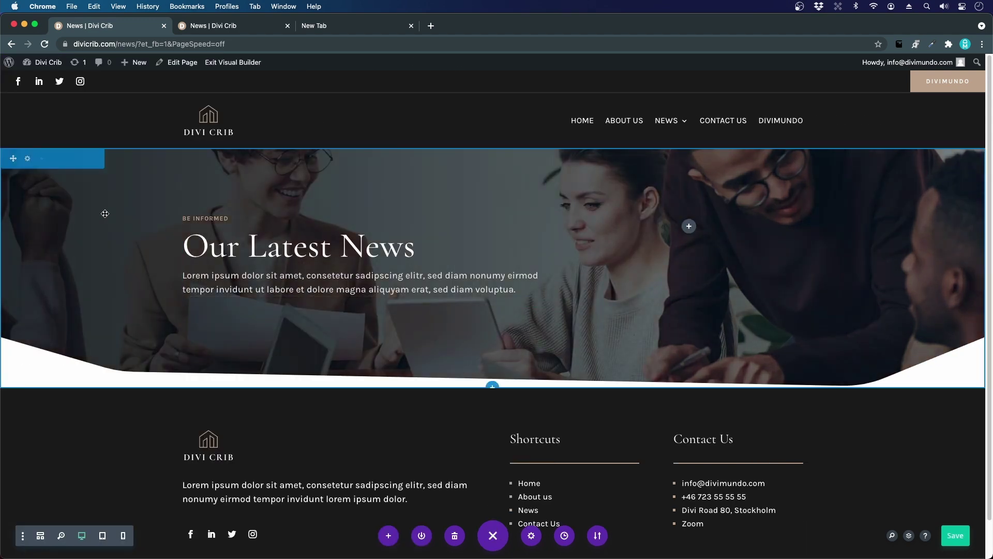
Set the hero section's background image to the overhead team-meeting photo pexels-pixabay-416405.jpg.
{"action": "left_click", "coordinate": [26, 162]}
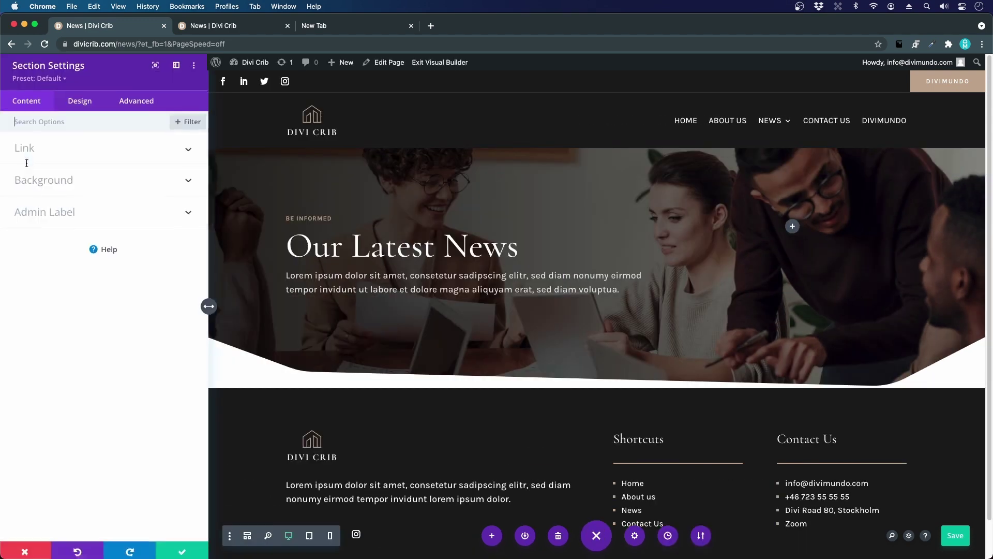
{"action": "left_click", "coordinate": [70, 185]}
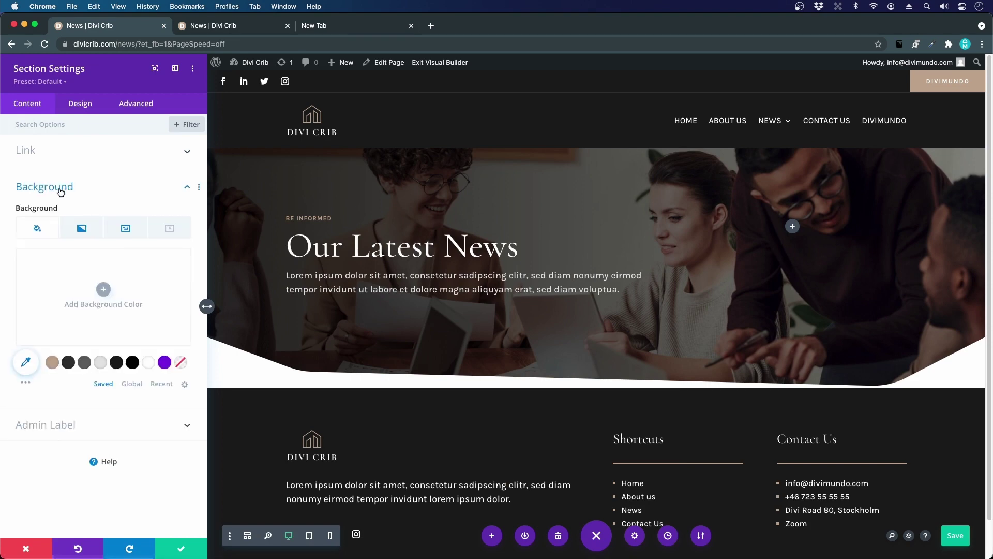
{"action": "left_click", "coordinate": [124, 237]}
{"action": "left_click", "coordinate": [113, 296]}
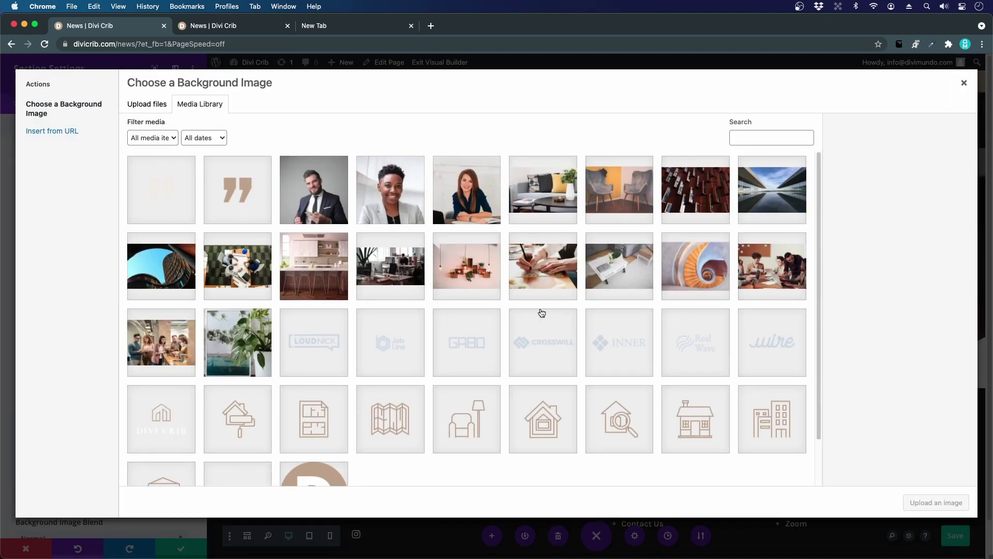
{"action": "left_click", "coordinate": [235, 264]}
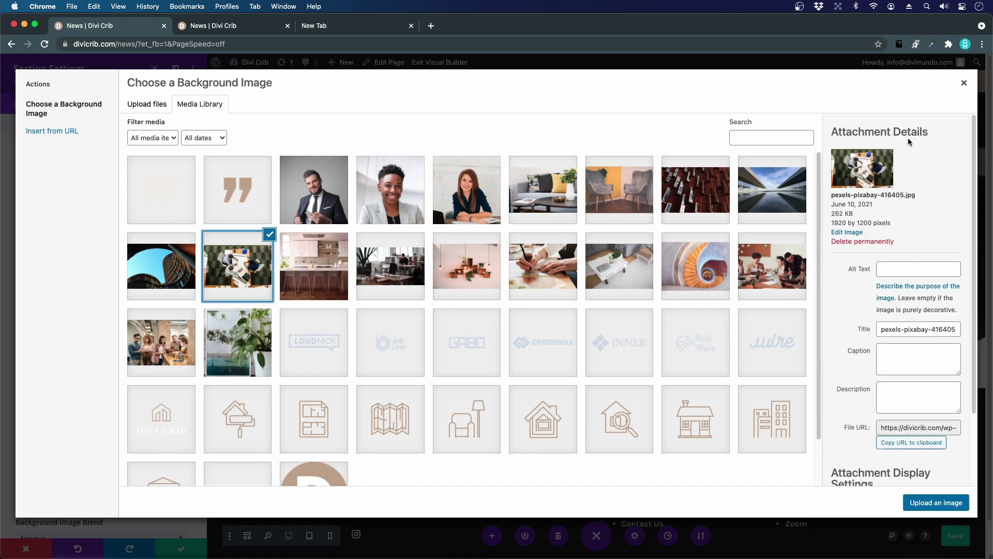
{"action": "left_click", "coordinate": [936, 503]}
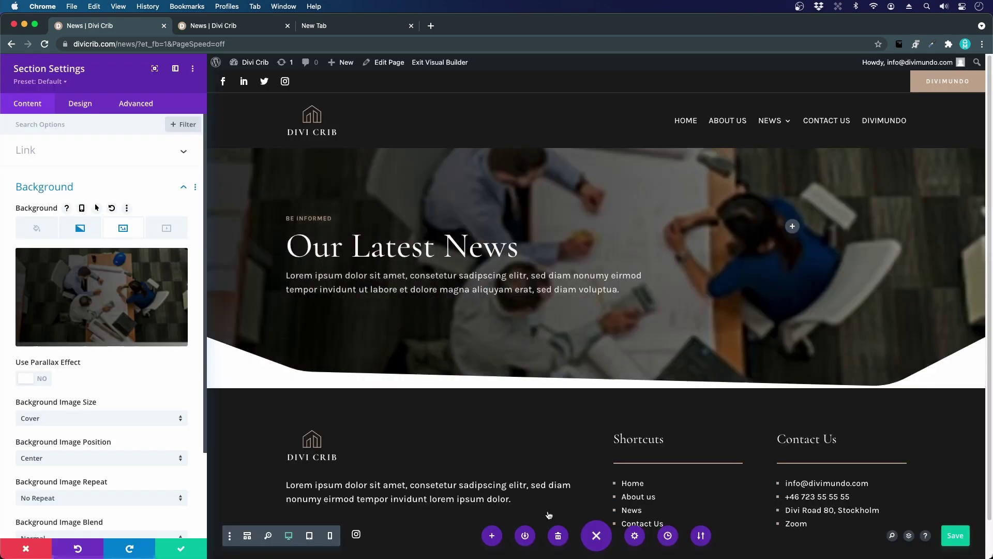
Add a regular section below the hero with a 2/3 + 1/3 row and search for 'blog'.
{"action": "left_click", "coordinate": [181, 549]}
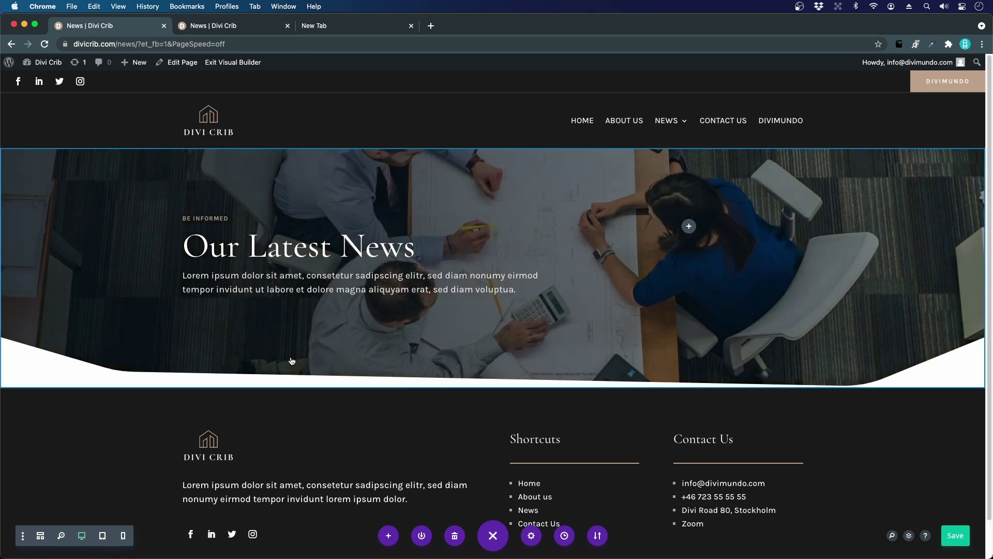
{"action": "scroll", "coordinate": [292, 360], "scroll_direction": "down", "scroll_amount": 2}
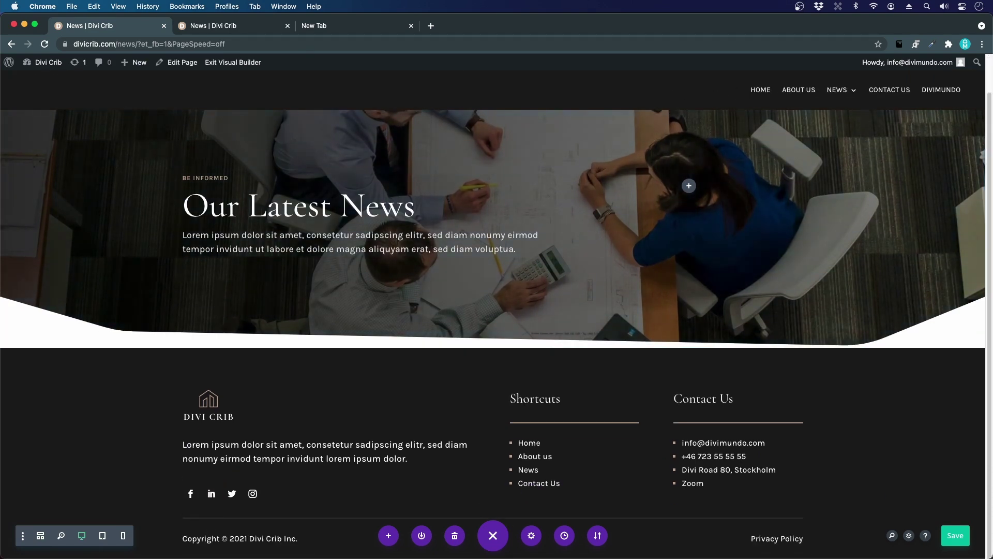
{"action": "mouse_move", "coordinate": [492, 346]}
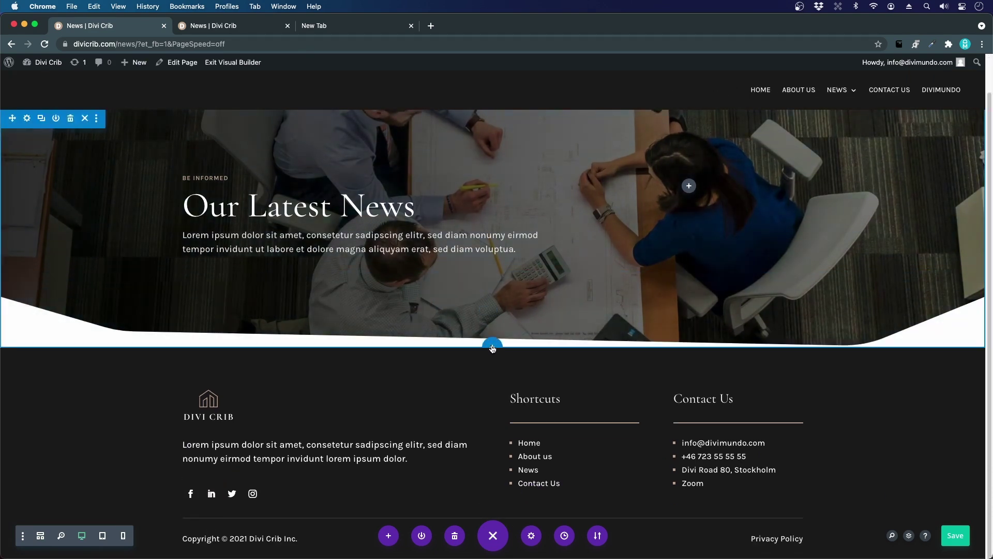
{"action": "left_click", "coordinate": [492, 345]}
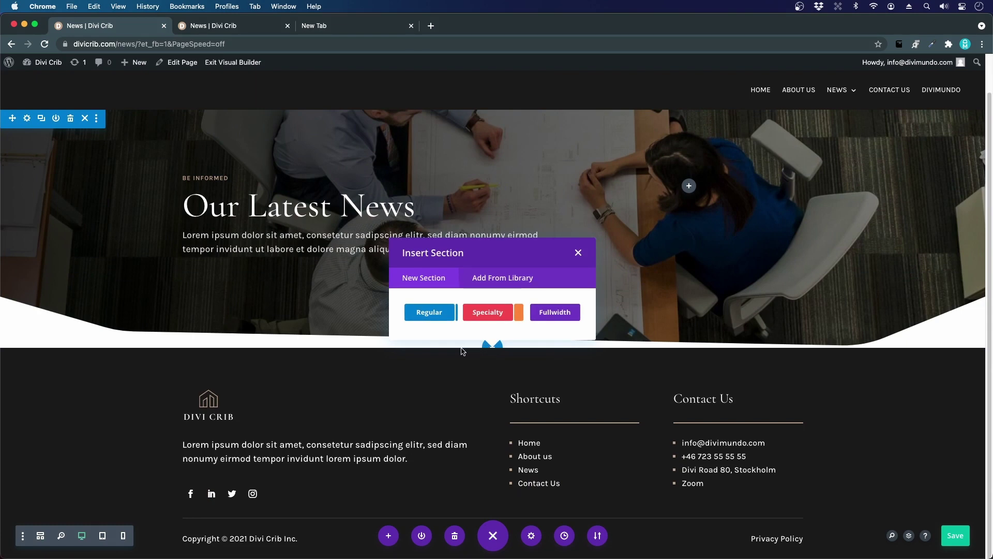
{"action": "left_click", "coordinate": [429, 316]}
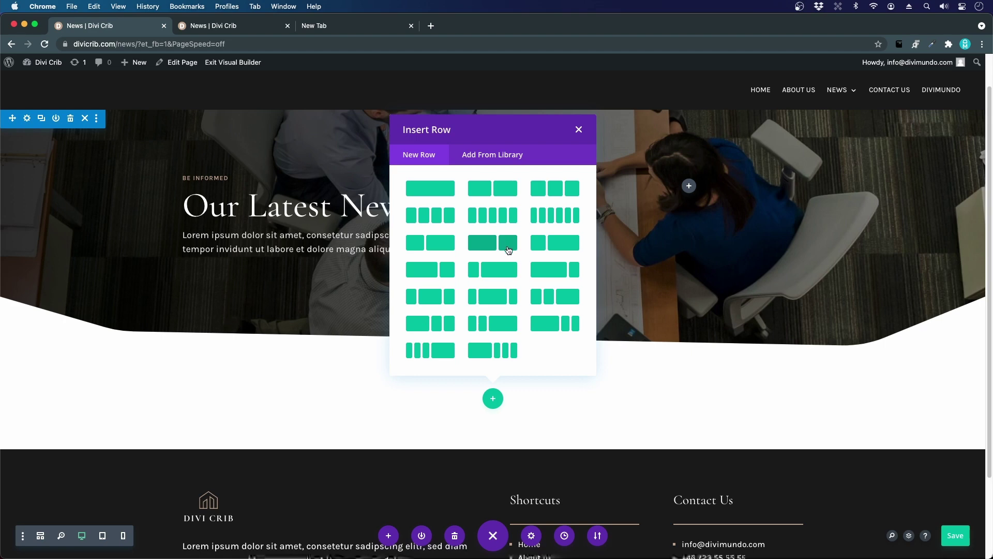
{"action": "left_click", "coordinate": [508, 251]}
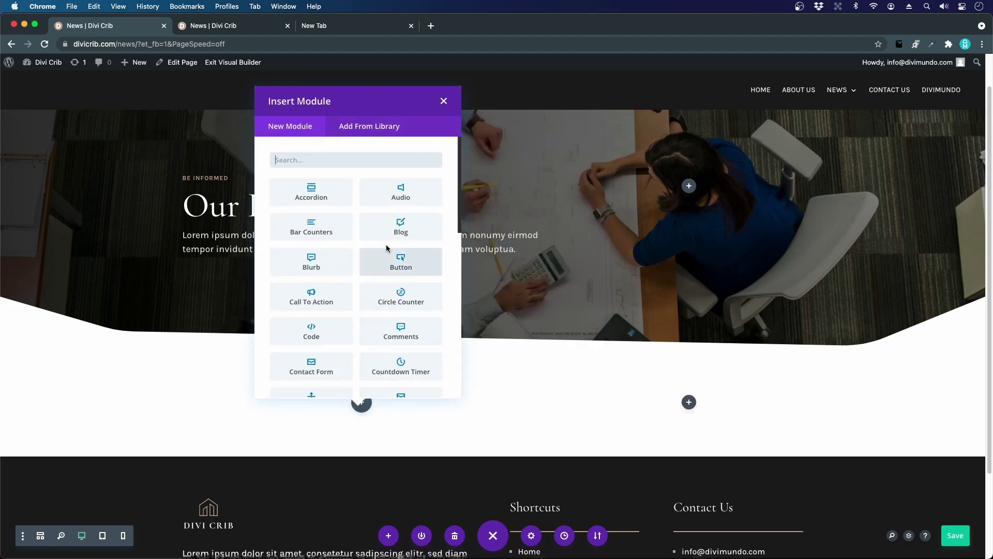
{"action": "type", "text": "blog"}
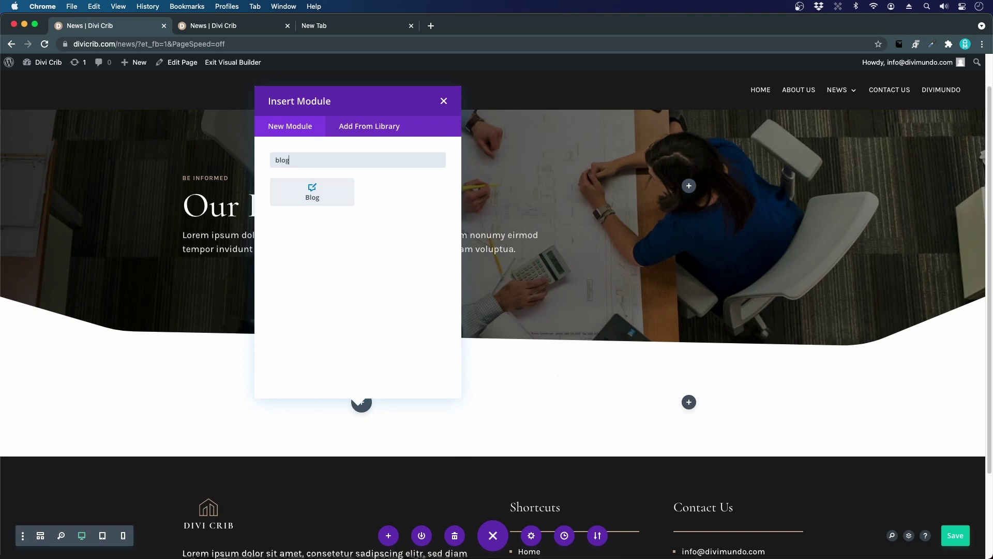
{"action": "left_click", "coordinate": [337, 188]}
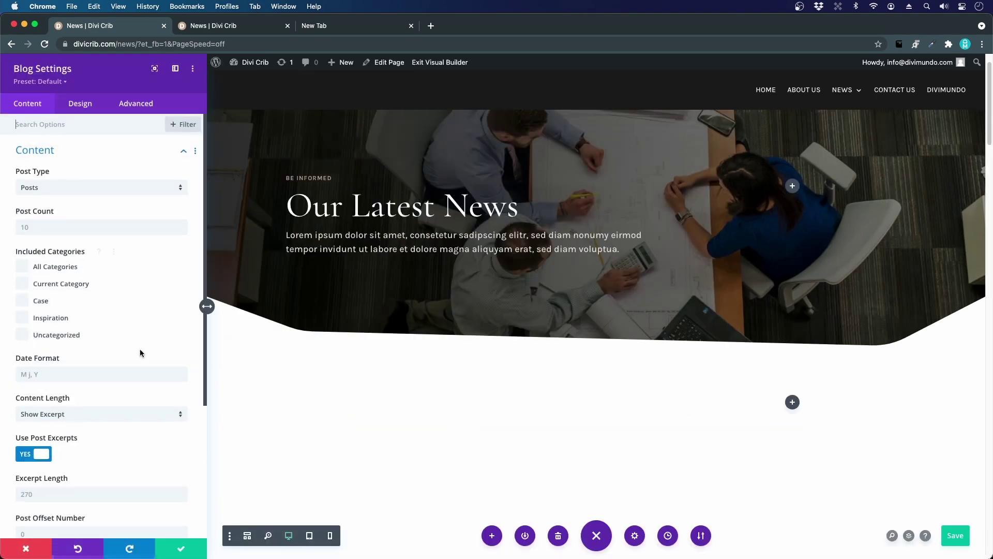
{"action": "scroll", "coordinate": [403, 331], "scroll_direction": "down", "scroll_amount": 5}
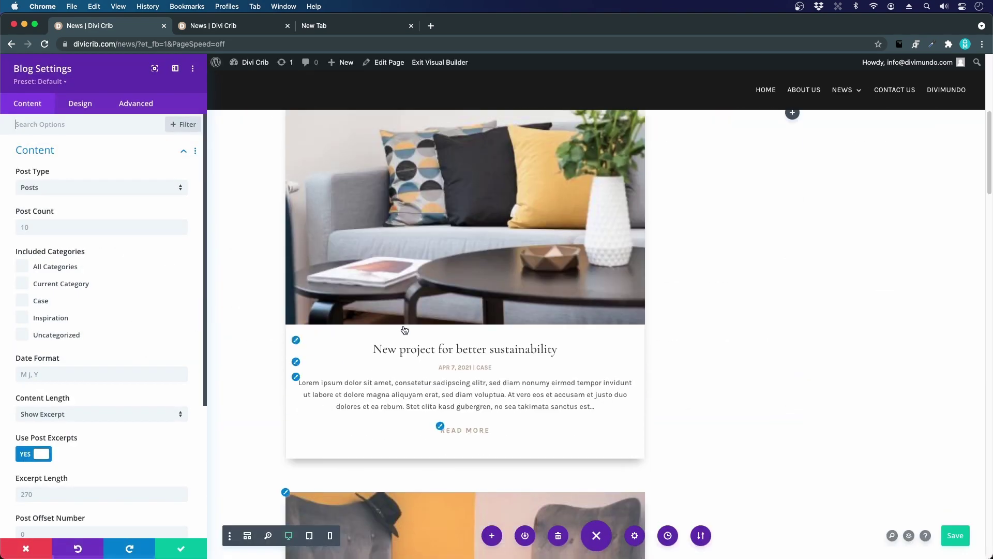
{"action": "scroll", "coordinate": [461, 337], "scroll_direction": "up", "scroll_amount": 2}
{"action": "scroll", "coordinate": [461, 337], "scroll_direction": "down", "scroll_amount": 3}
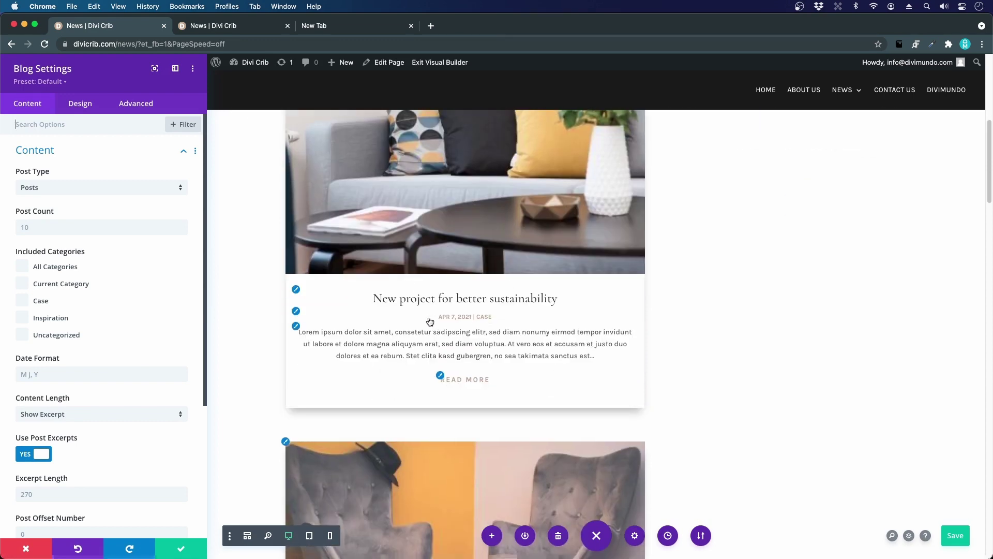
{"action": "scroll", "coordinate": [522, 351], "scroll_direction": "up", "scroll_amount": 1}
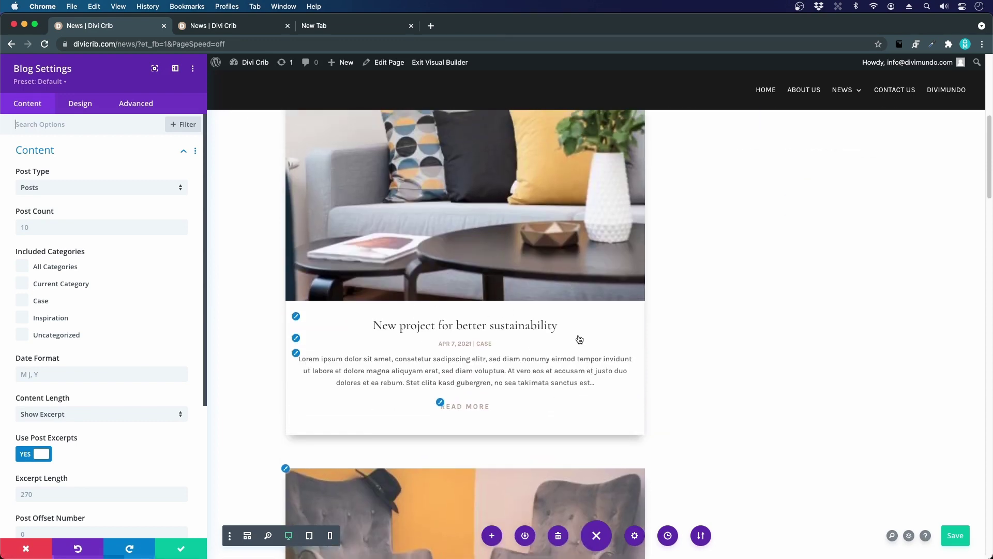
{"action": "scroll", "coordinate": [565, 332], "scroll_direction": "down", "scroll_amount": 4}
{"action": "scroll", "coordinate": [548, 328], "scroll_direction": "up", "scroll_amount": 9}
{"action": "scroll", "coordinate": [547, 335], "scroll_direction": "down", "scroll_amount": 2}
{"action": "scroll", "coordinate": [412, 325], "scroll_direction": "down", "scroll_amount": 2}
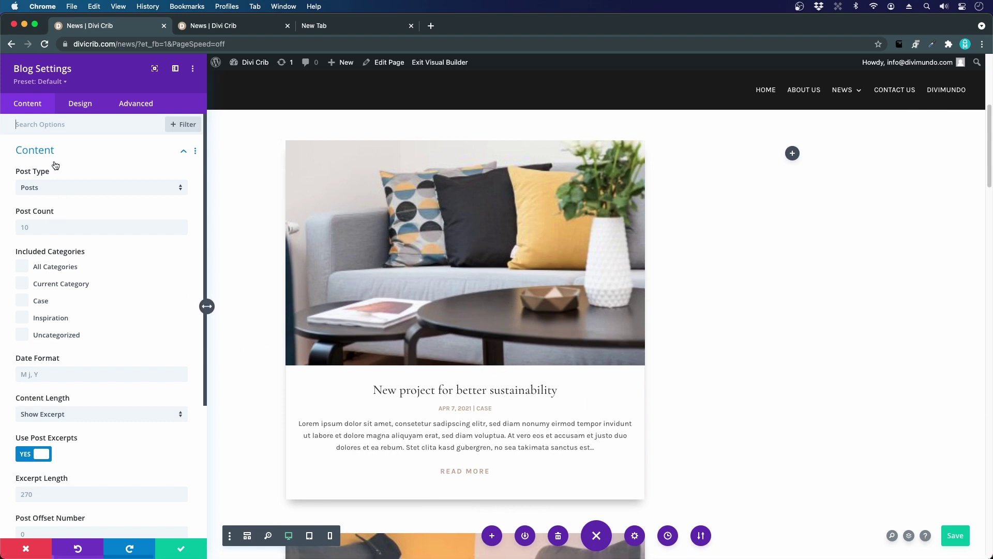
Set the Blog module's Design > Layout to Fullwidth.
{"action": "left_click", "coordinate": [73, 105]}
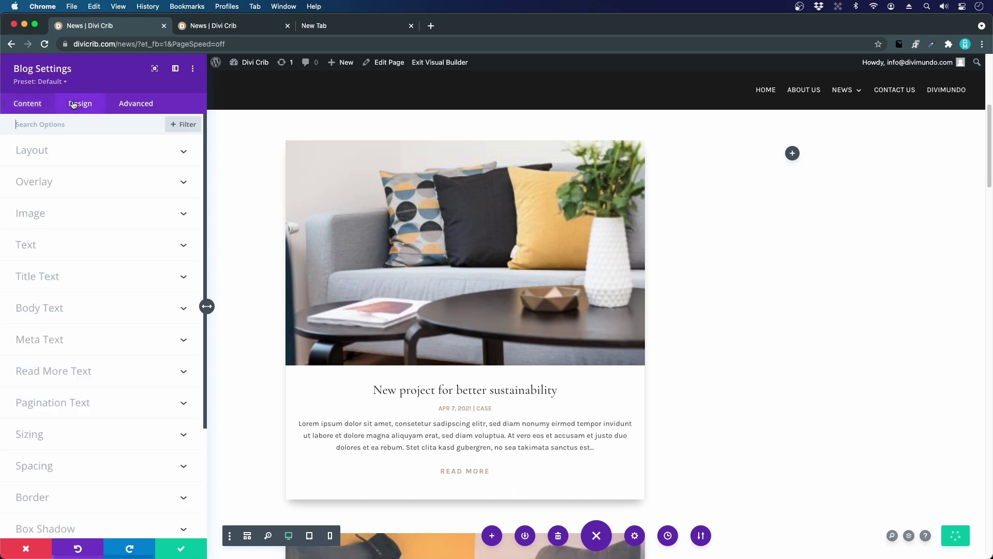
{"action": "left_click", "coordinate": [41, 150]}
{"action": "left_click", "coordinate": [33, 187]}
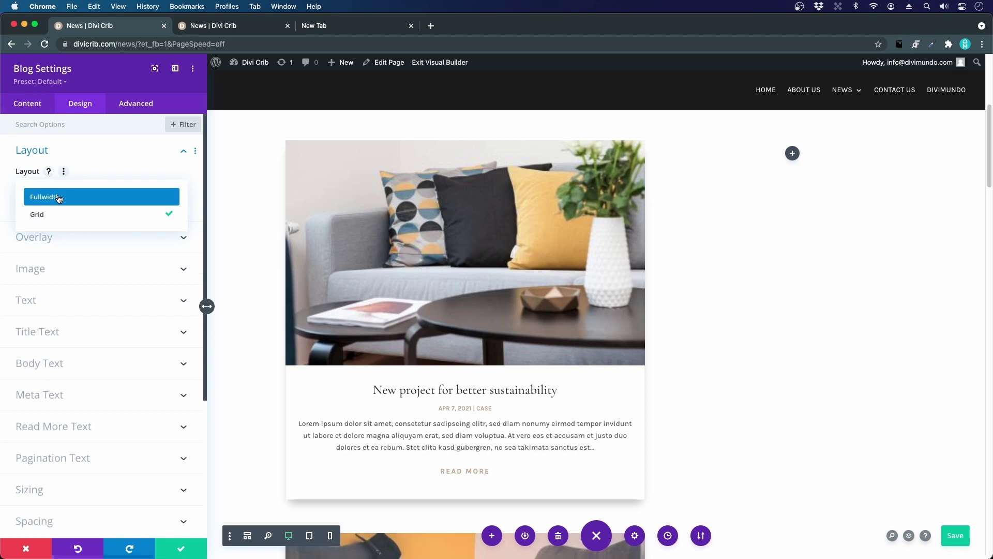
{"action": "left_click", "coordinate": [59, 199]}
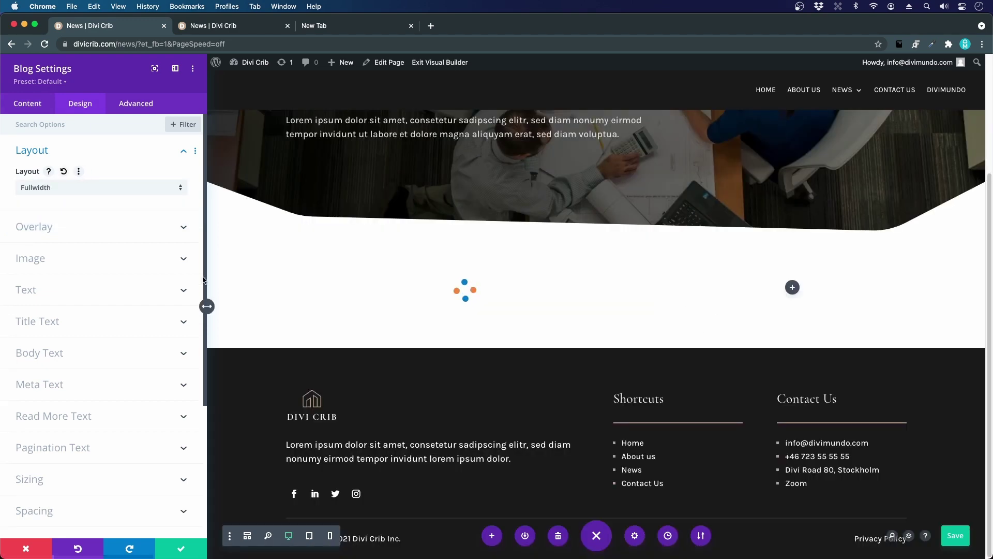
Remove the box shadow from the blog posts using the no-shadow preset.
{"action": "scroll", "coordinate": [429, 335], "scroll_direction": "down", "scroll_amount": 3}
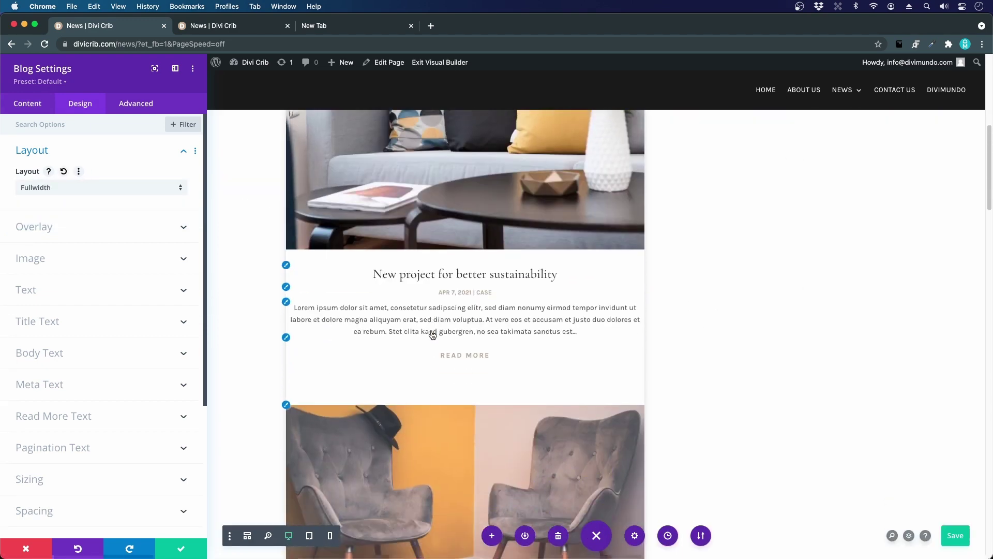
{"action": "scroll", "coordinate": [433, 335], "scroll_direction": "up", "scroll_amount": 2}
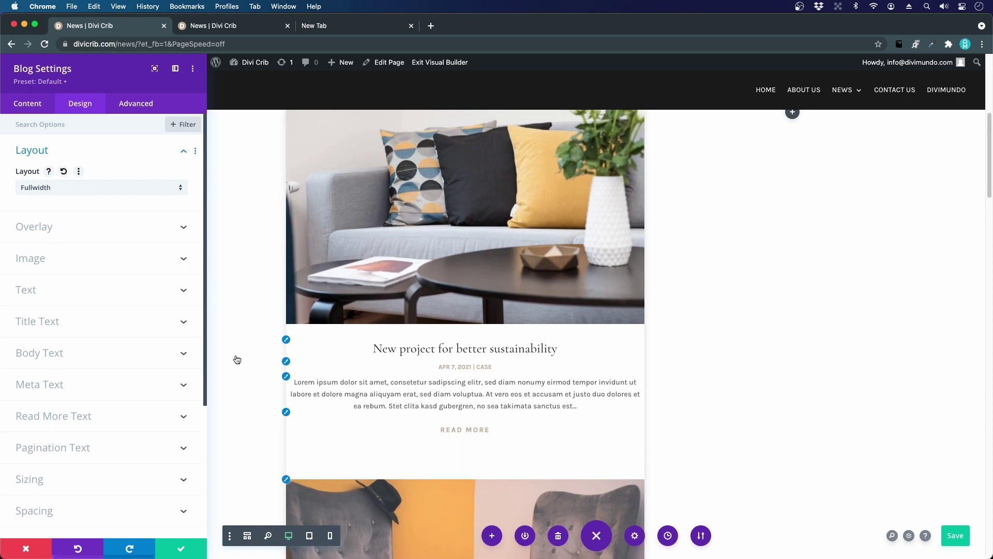
{"action": "scroll", "coordinate": [430, 388], "scroll_direction": "down", "scroll_amount": 1}
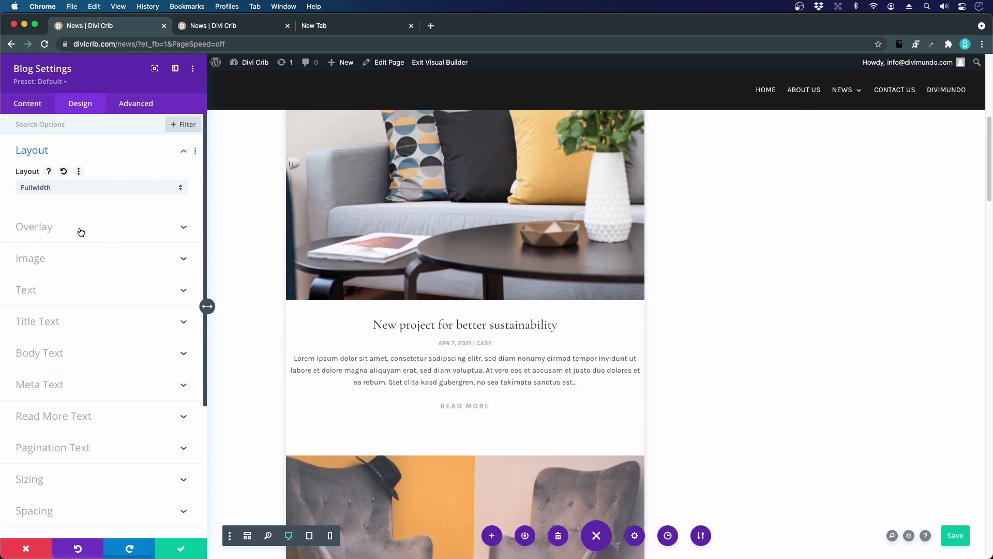
{"action": "scroll", "coordinate": [80, 365], "scroll_direction": "down", "scroll_amount": 5}
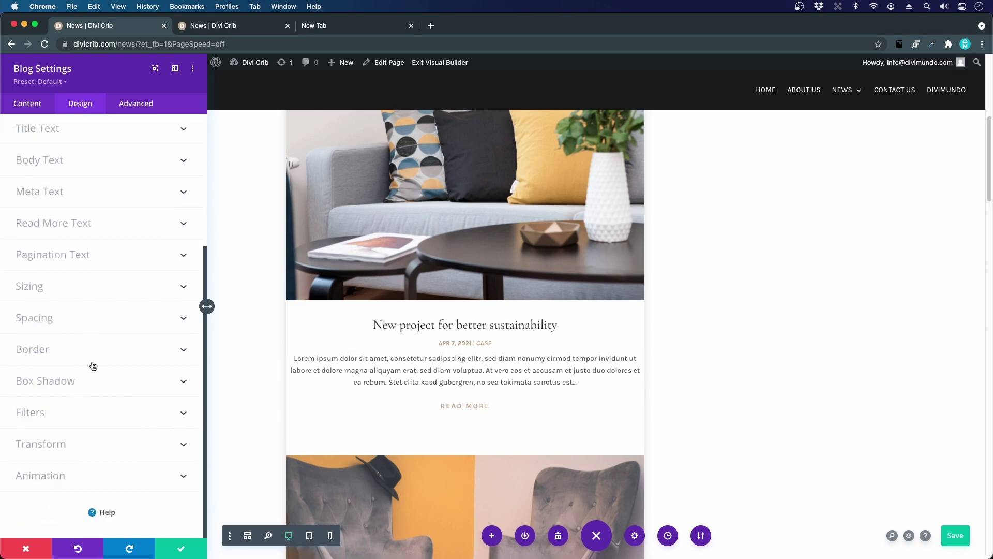
{"action": "left_click", "coordinate": [44, 385]}
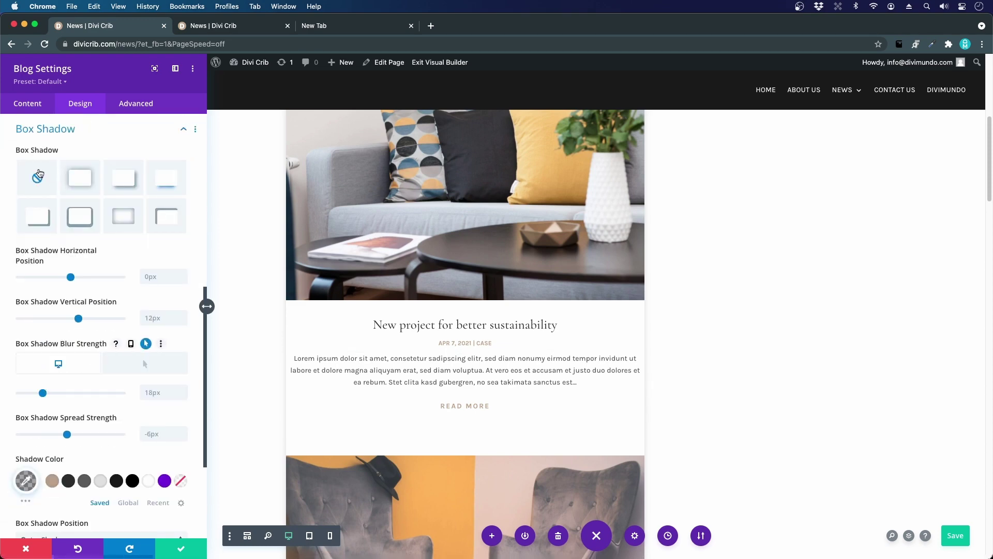
{"action": "left_click", "coordinate": [38, 180]}
{"action": "scroll", "coordinate": [457, 339], "scroll_direction": "up", "scroll_amount": 5}
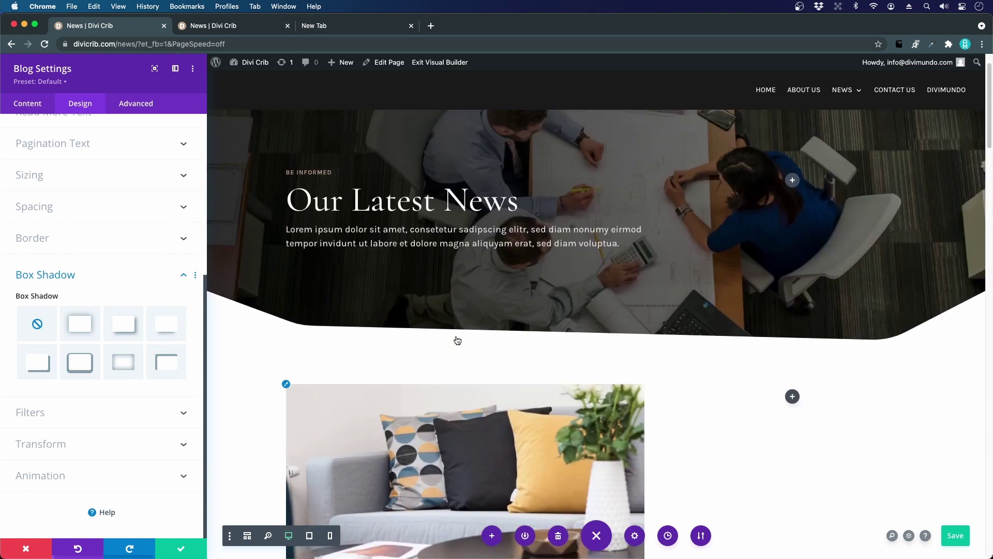
{"action": "scroll", "coordinate": [683, 383], "scroll_direction": "down", "scroll_amount": 5}
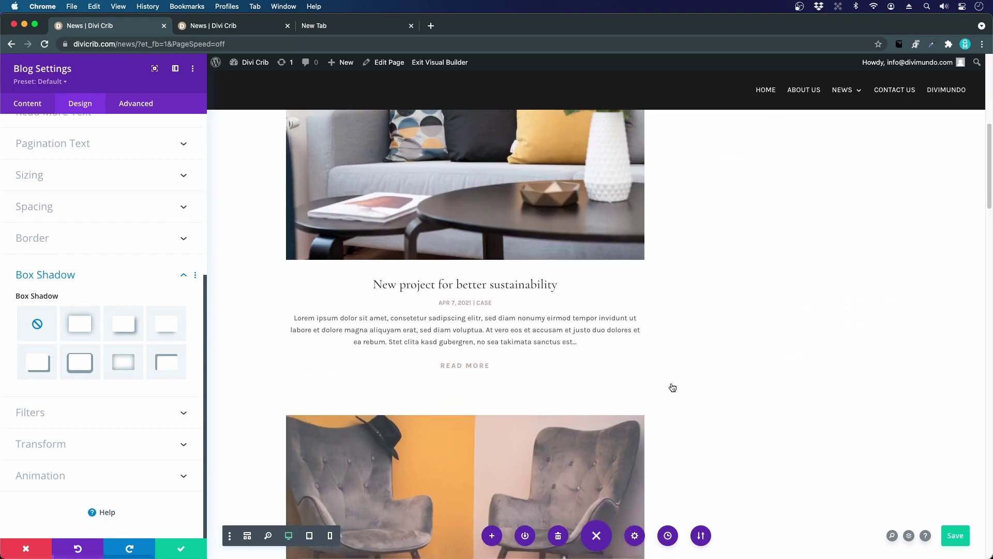
{"action": "scroll", "coordinate": [672, 387], "scroll_direction": "up", "scroll_amount": 3}
{"action": "scroll", "coordinate": [673, 387], "scroll_direction": "down", "scroll_amount": 10}
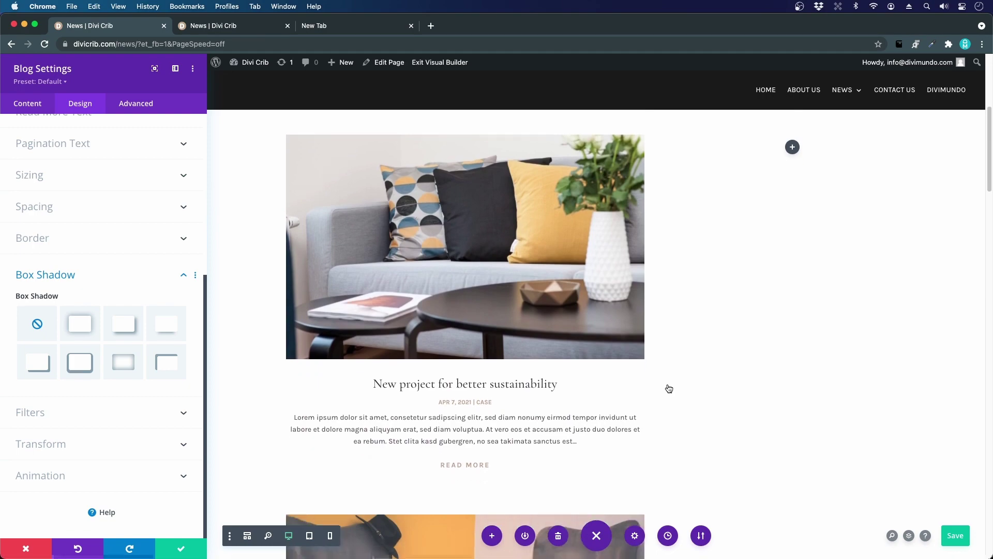
{"action": "scroll", "coordinate": [567, 380], "scroll_direction": "down", "scroll_amount": 20}
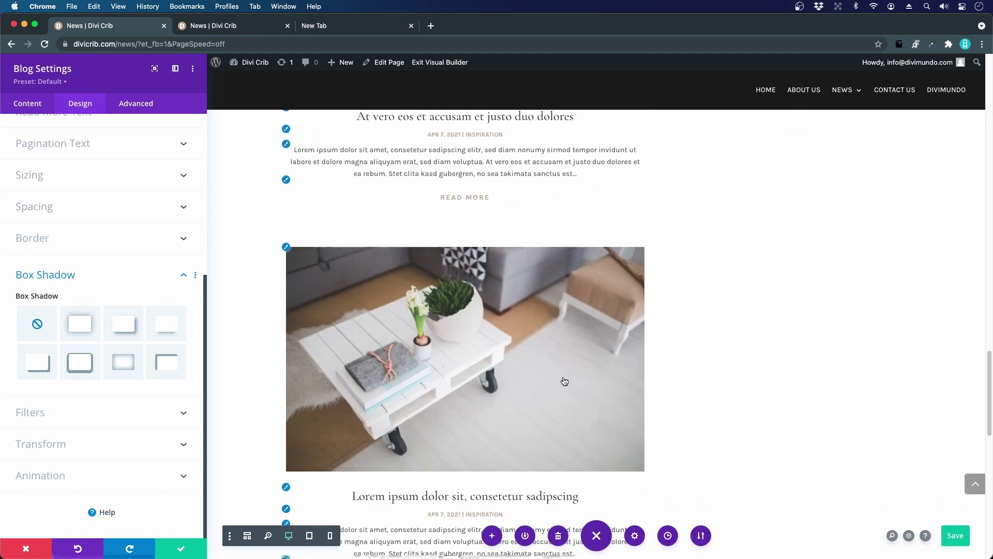
{"action": "scroll", "coordinate": [562, 381], "scroll_direction": "up", "scroll_amount": 20}
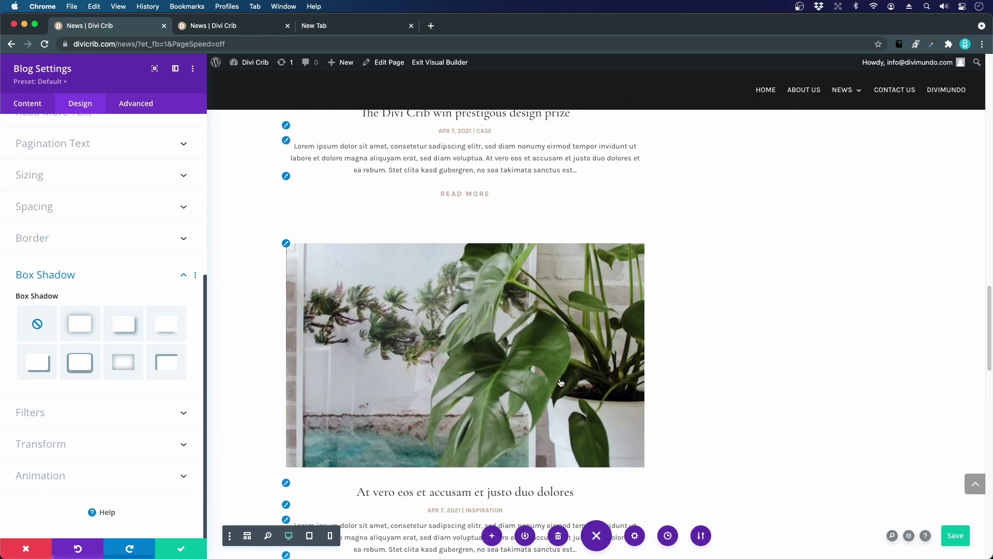
{"action": "scroll", "coordinate": [560, 384], "scroll_direction": "up", "scroll_amount": 10}
{"action": "scroll", "coordinate": [559, 382], "scroll_direction": "down", "scroll_amount": 5}
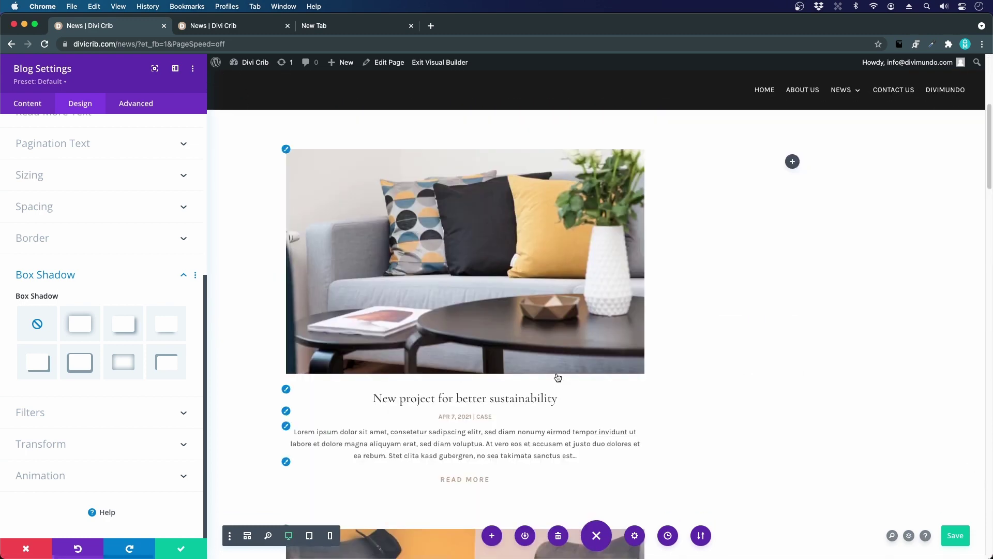
Enter 5 in the Blog module's Post Count field under Content settings.
{"action": "left_click", "coordinate": [29, 104]}
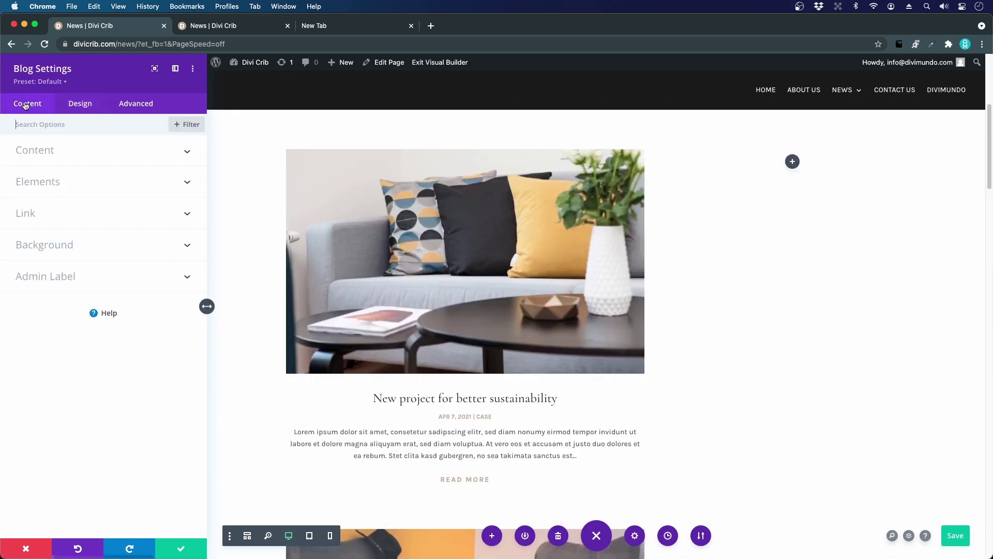
{"action": "left_click", "coordinate": [34, 153]}
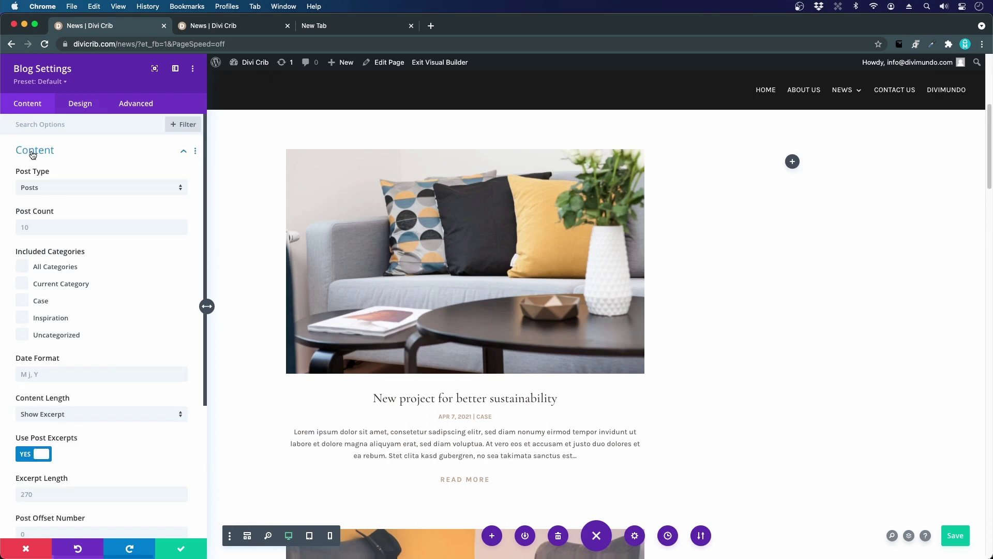
{"action": "left_click", "coordinate": [47, 228]}
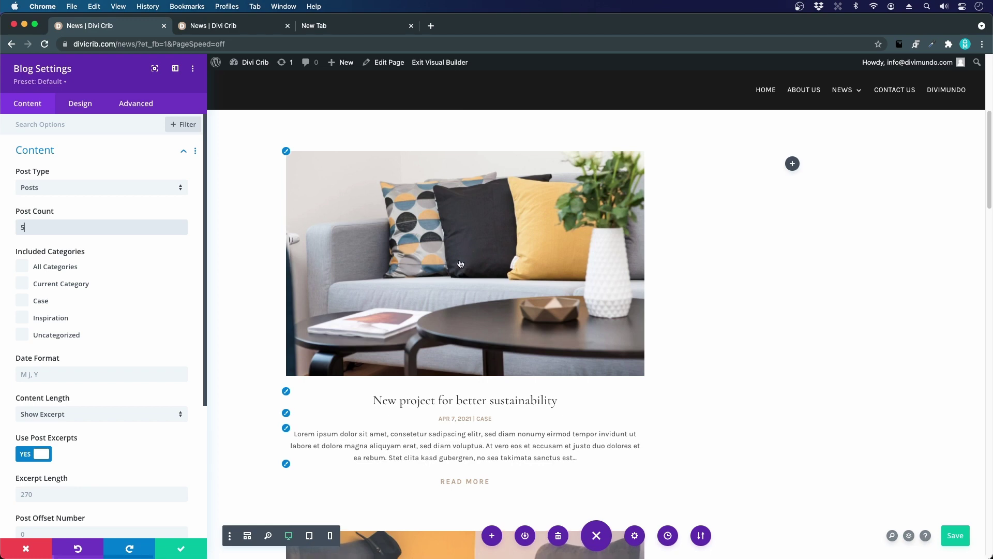
{"action": "scroll", "coordinate": [437, 254], "scroll_direction": "down", "scroll_amount": 20}
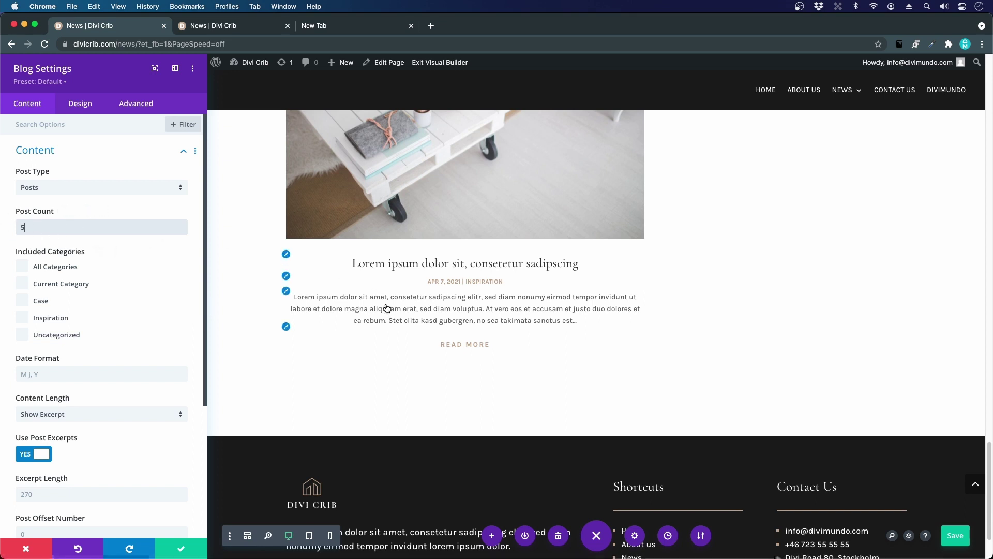
Switch Show Pagination to YES in the Blog module's Elements options.
{"action": "scroll", "coordinate": [97, 310], "scroll_direction": "down", "scroll_amount": 4}
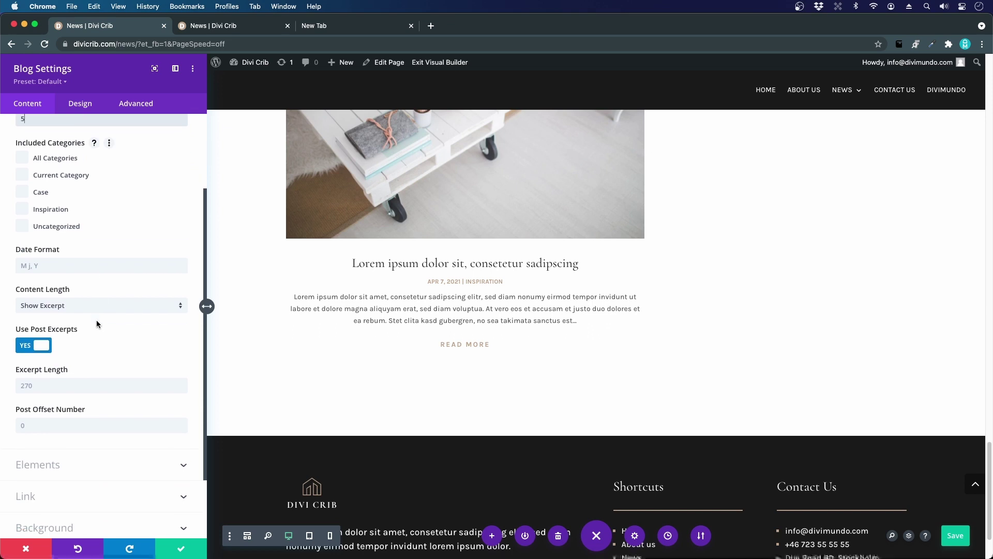
{"action": "scroll", "coordinate": [97, 319], "scroll_direction": "down", "scroll_amount": 4}
{"action": "left_click", "coordinate": [36, 384]}
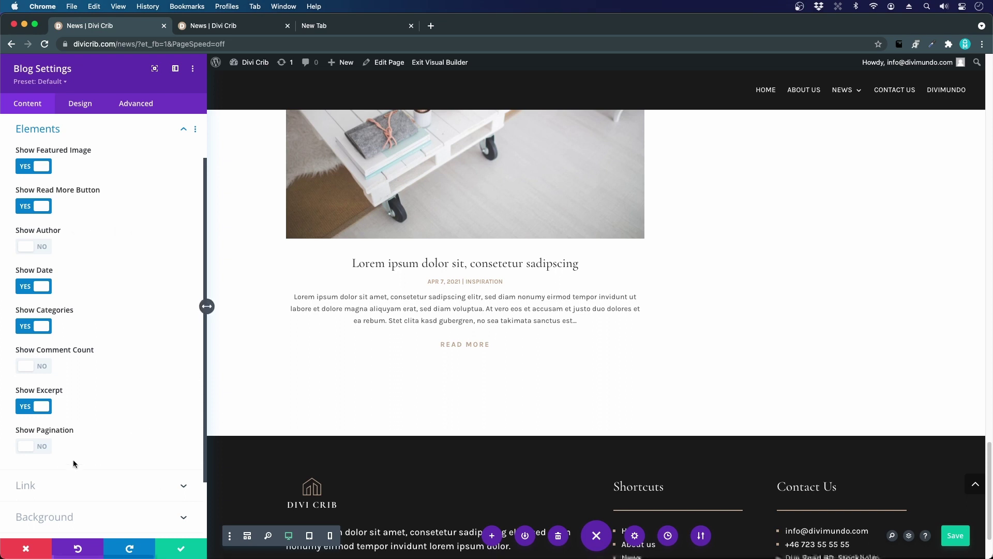
{"action": "left_click", "coordinate": [38, 447]}
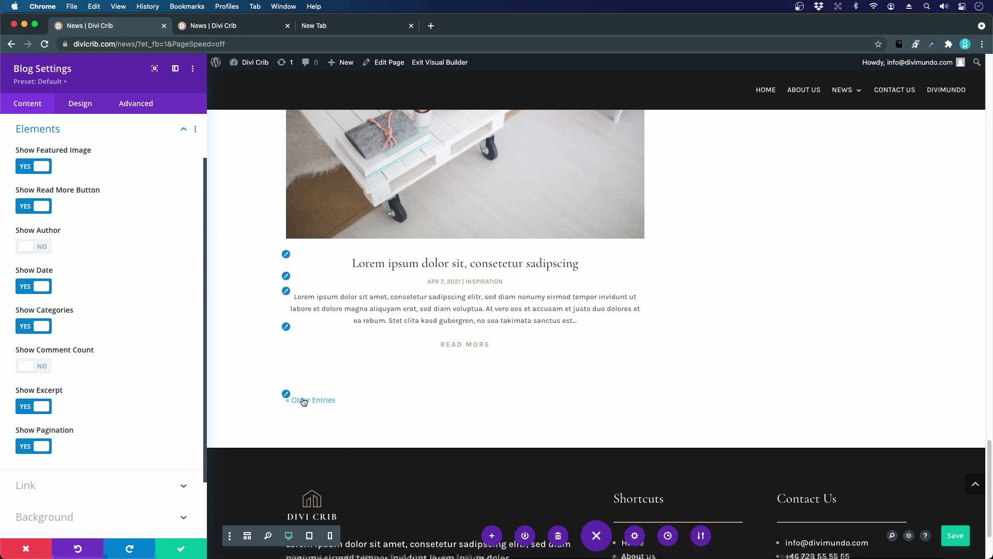
Style the Older Entries pagination text in Karla, colour #c2ab92, and close the Blog settings.
{"action": "left_click", "coordinate": [287, 395]}
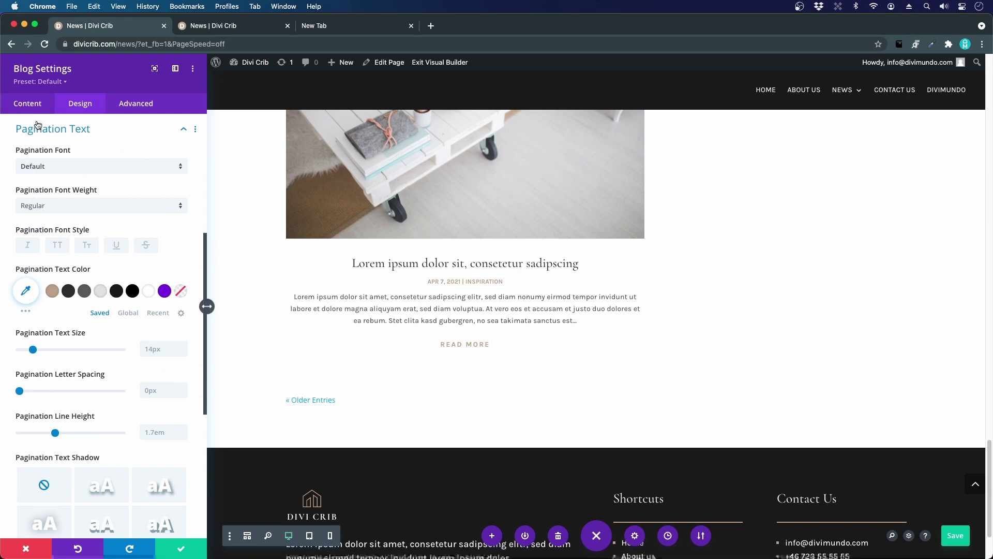
{"action": "left_click", "coordinate": [46, 167]}
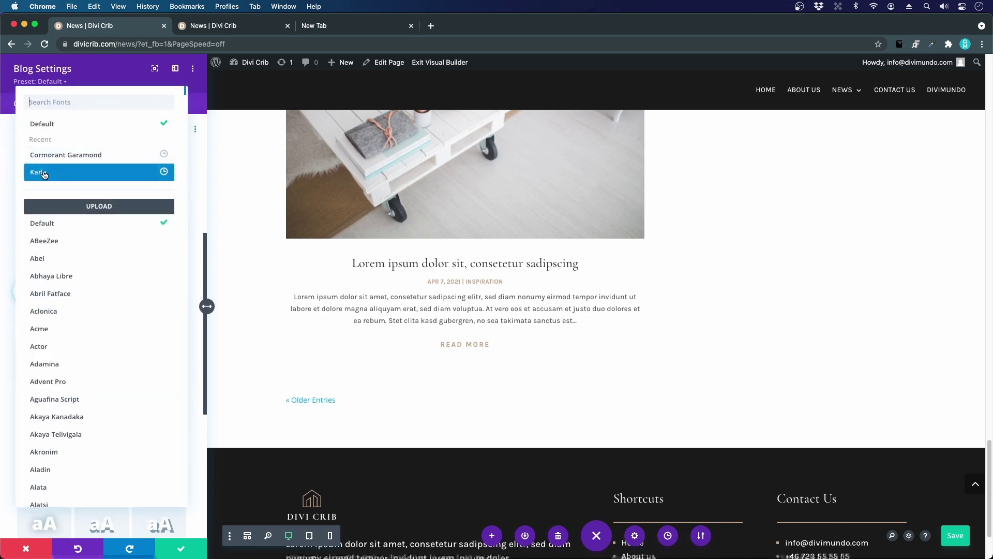
{"action": "left_click", "coordinate": [45, 171]}
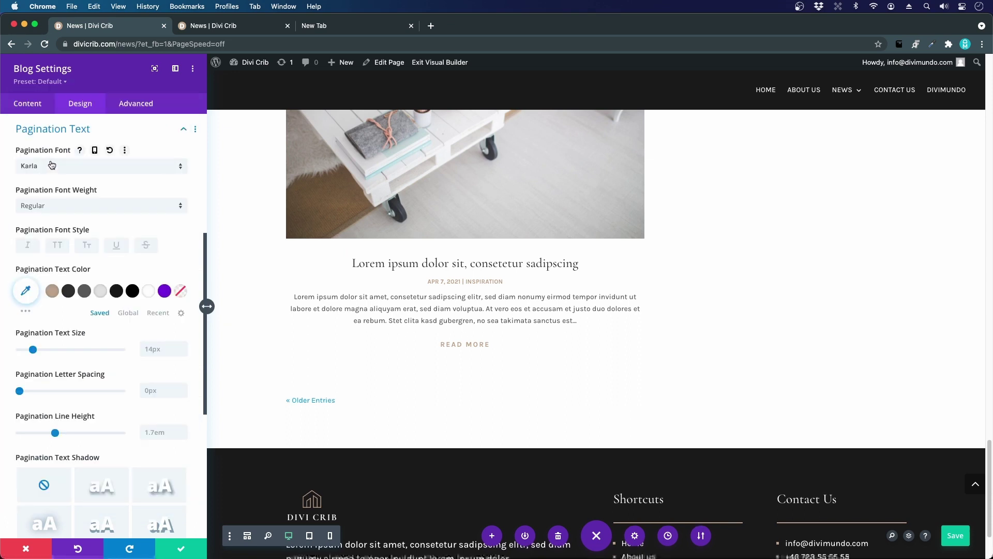
{"action": "left_click", "coordinate": [52, 292]}
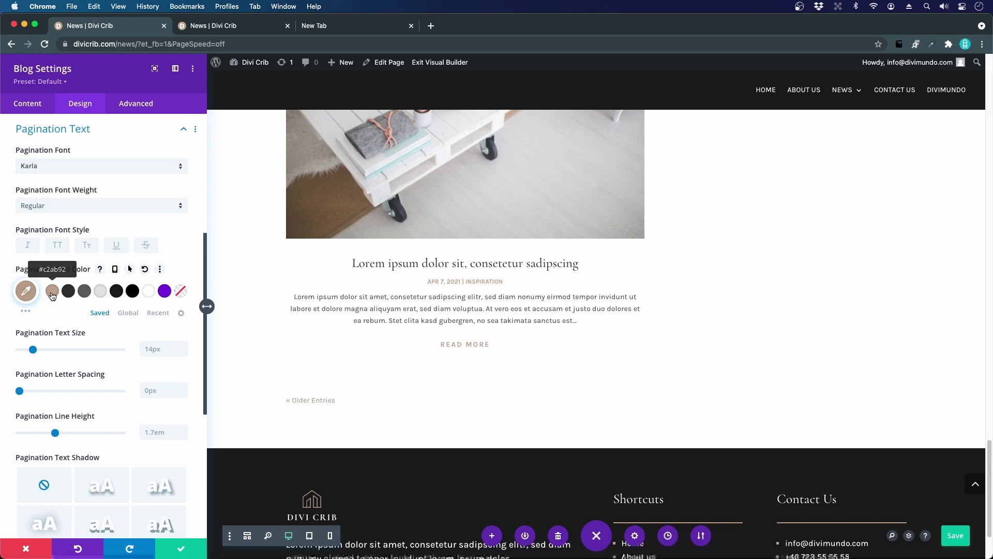
{"action": "left_click", "coordinate": [147, 349]}
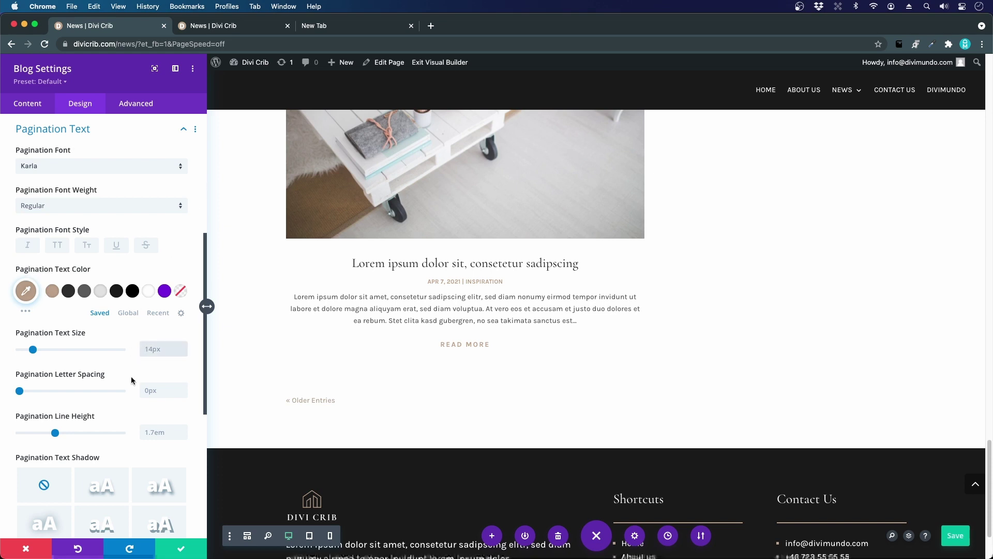
{"action": "left_click", "coordinate": [176, 549]}
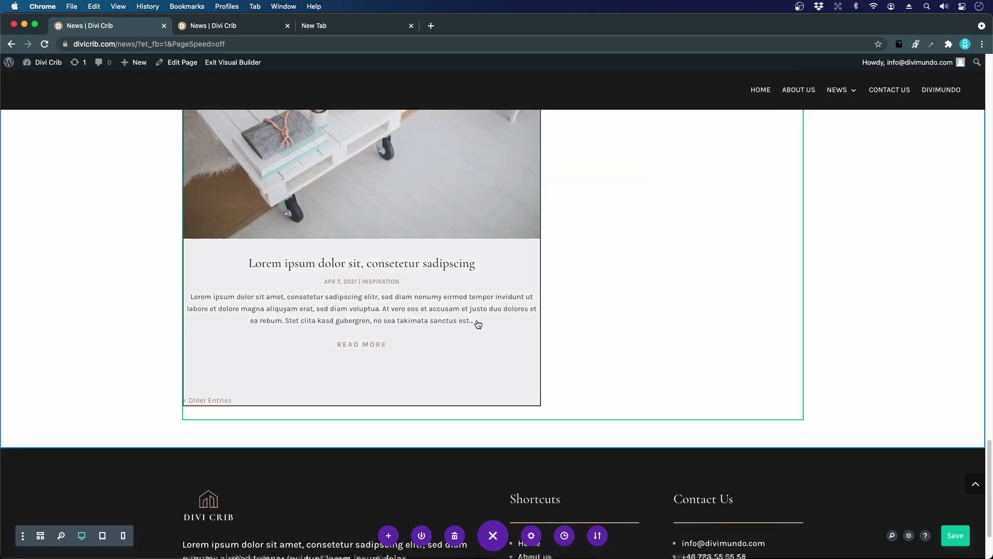
{"action": "scroll", "coordinate": [483, 331], "scroll_direction": "up", "scroll_amount": 5}
{"action": "scroll", "coordinate": [482, 332], "scroll_direction": "up", "scroll_amount": 6}
{"action": "scroll", "coordinate": [518, 337], "scroll_direction": "down", "scroll_amount": 5}
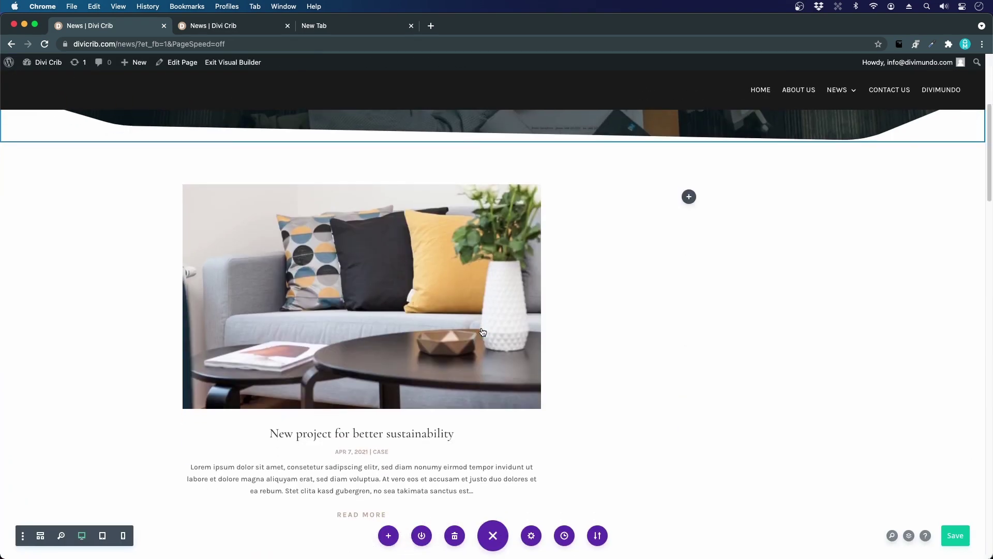
{"action": "left_click", "coordinate": [239, 31]}
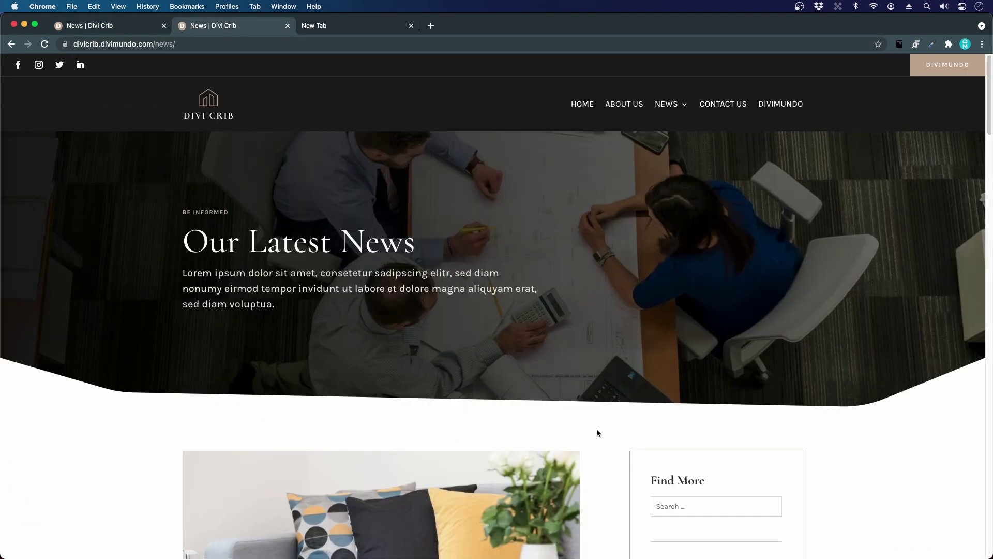
{"action": "scroll", "coordinate": [615, 418], "scroll_direction": "down", "scroll_amount": 8}
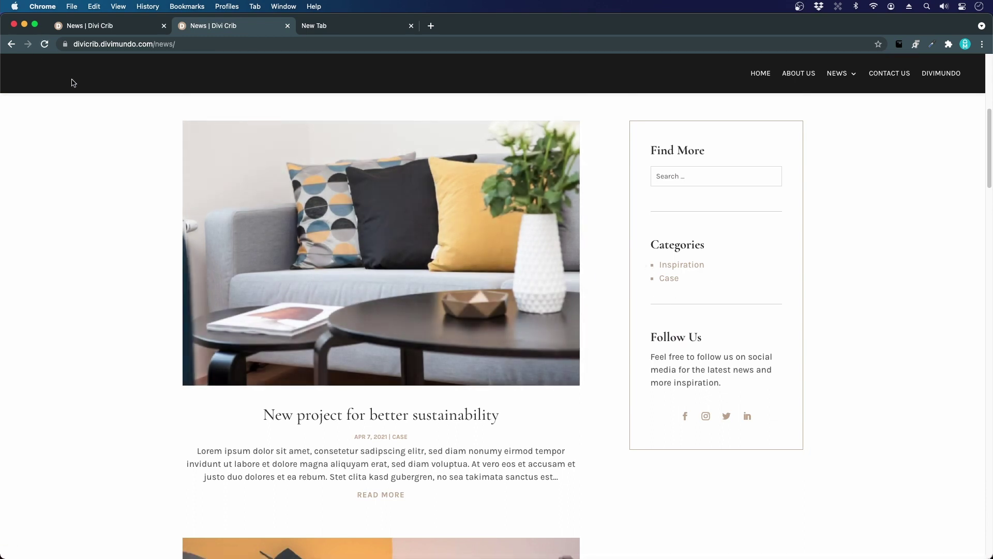
Insert a Search module into the empty sidebar column and set its input placeholder.
{"action": "left_click", "coordinate": [98, 29]}
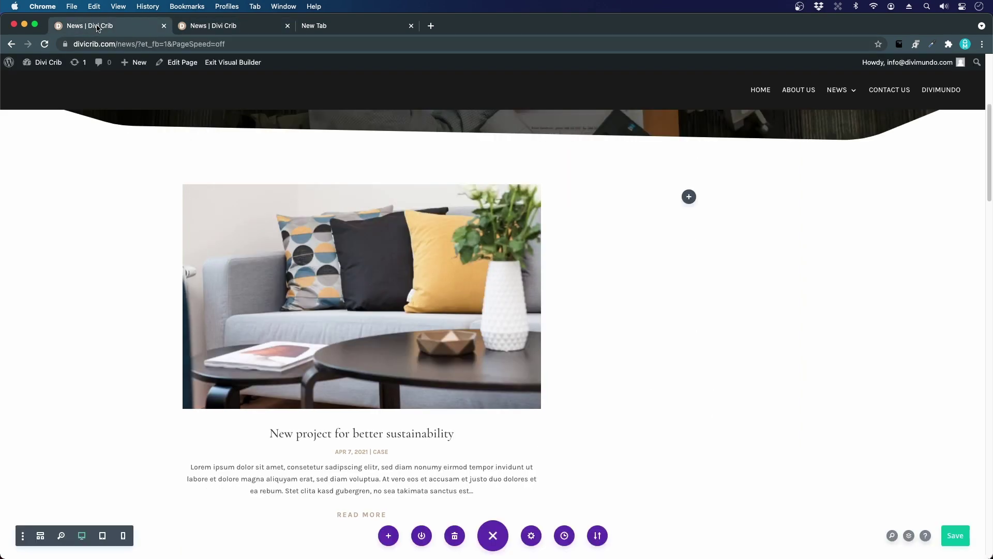
{"action": "left_click", "coordinate": [690, 198]}
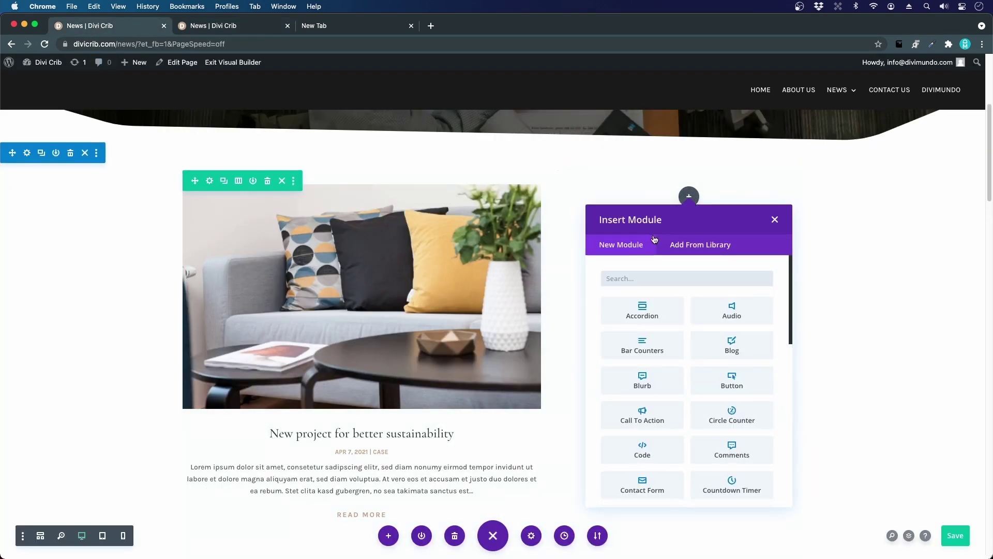
{"action": "type", "text": "searc"}
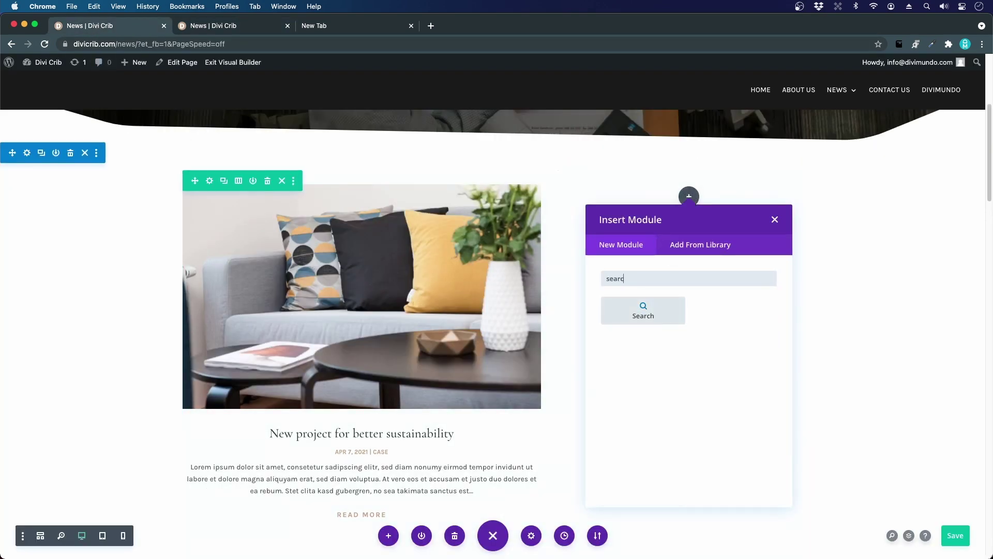
{"action": "left_click", "coordinate": [659, 309]}
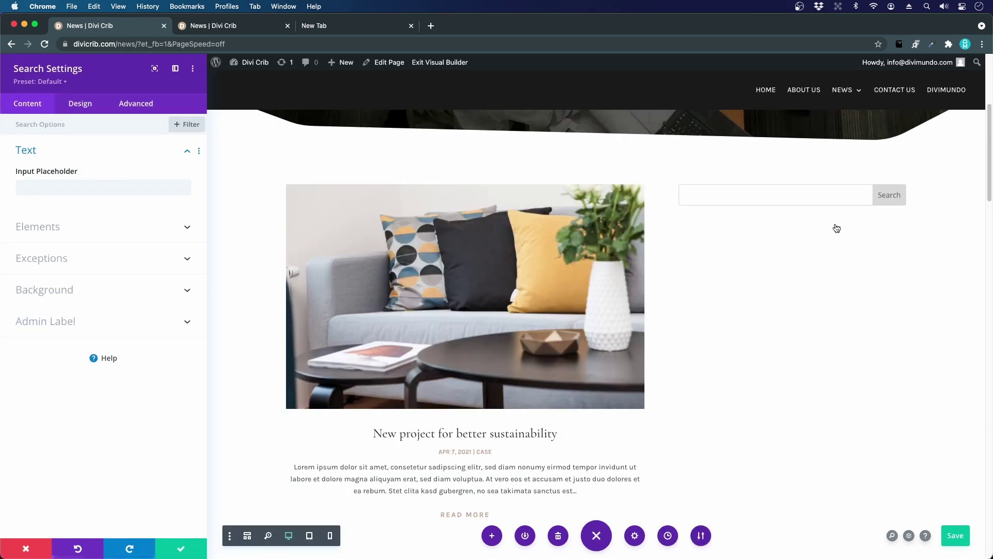
{"action": "left_click", "coordinate": [70, 182]}
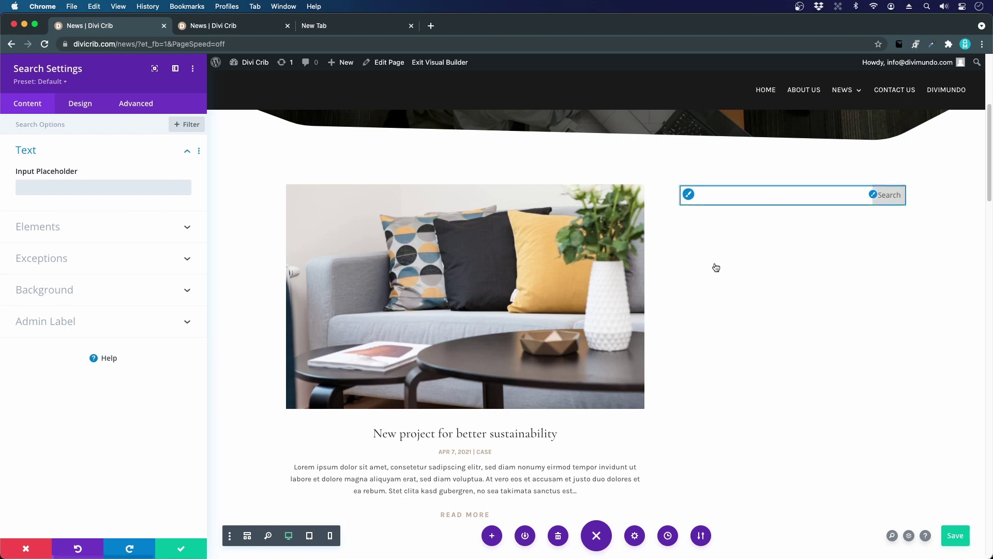
{"action": "type", "text": "s"}
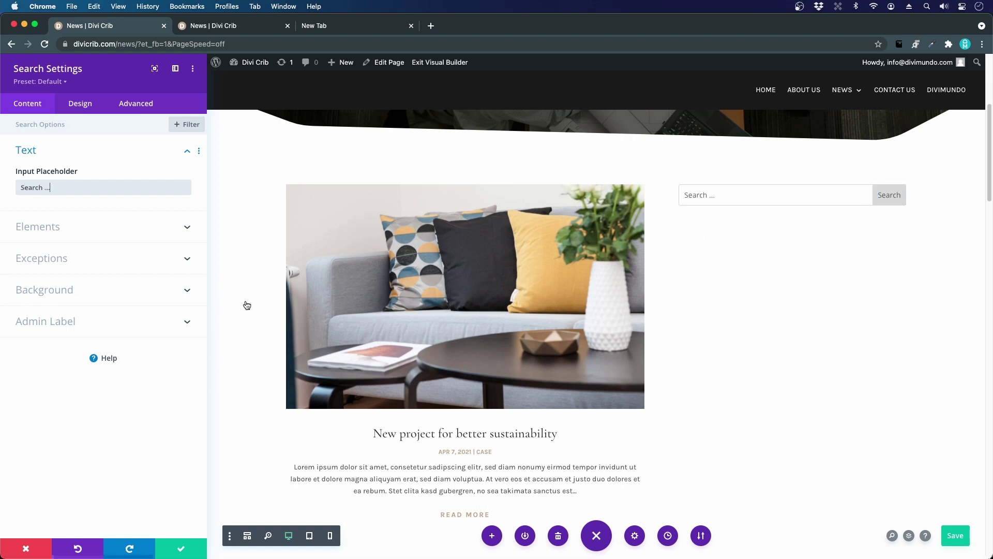
Hide the search button, exclude pages from results, and save the Search module.
{"action": "left_click", "coordinate": [160, 230]}
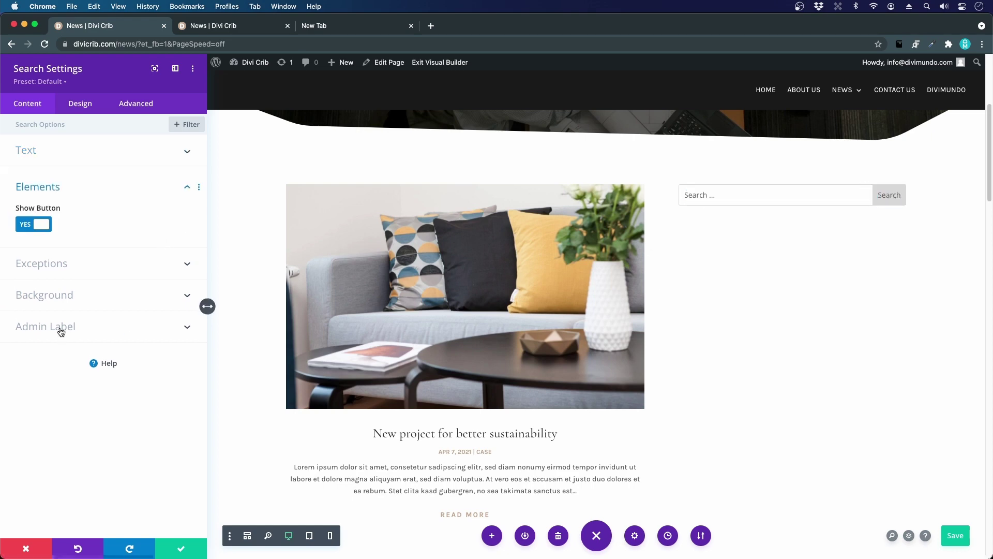
{"action": "left_click", "coordinate": [38, 231]}
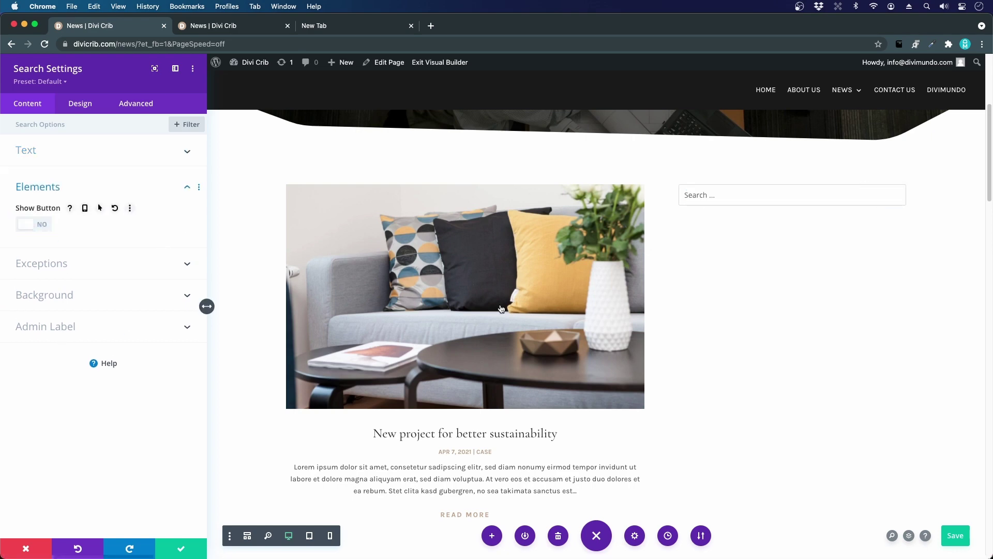
{"action": "left_click", "coordinate": [75, 269]}
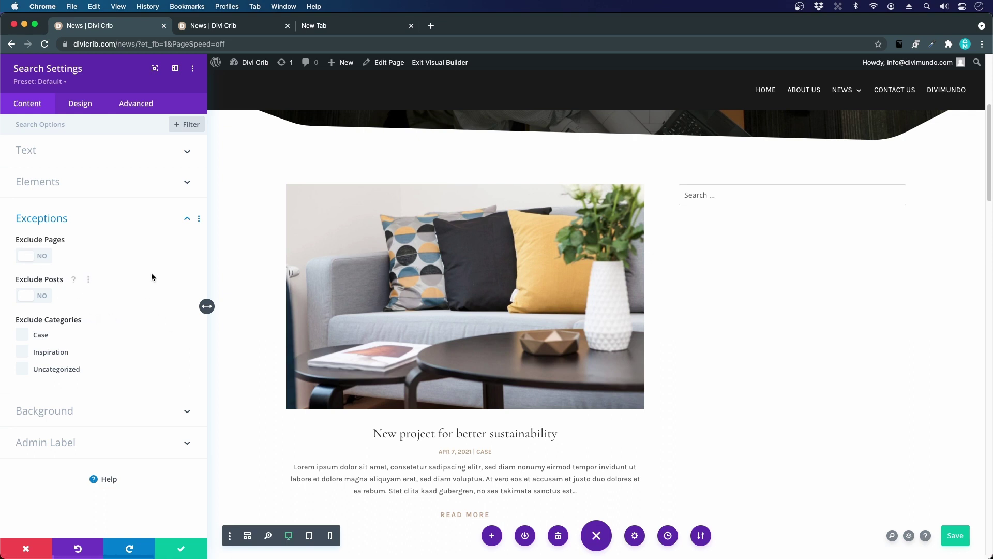
{"action": "left_click", "coordinate": [50, 264]}
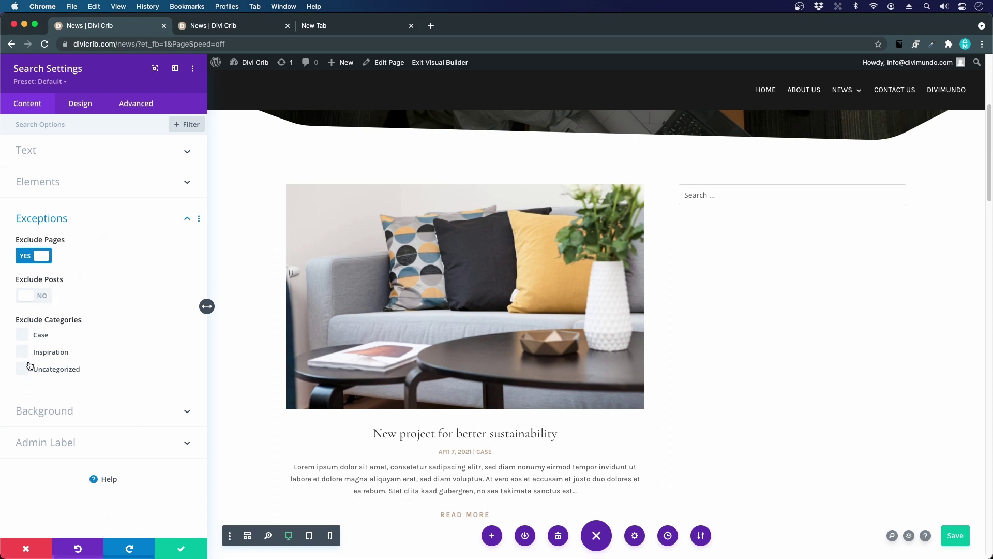
{"action": "left_click", "coordinate": [80, 104]}
{"action": "scroll", "coordinate": [571, 296], "scroll_direction": "down", "scroll_amount": 2}
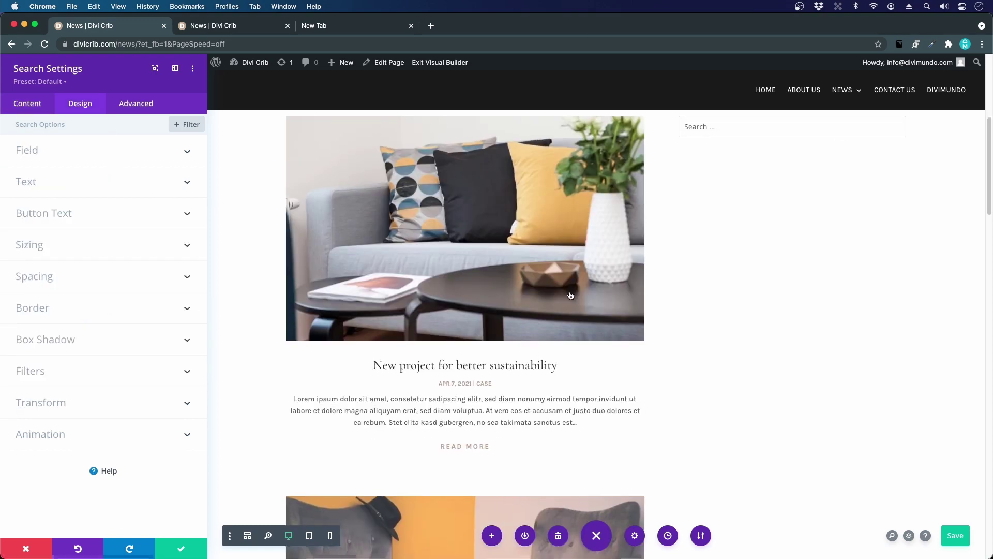
{"action": "left_click", "coordinate": [177, 546]}
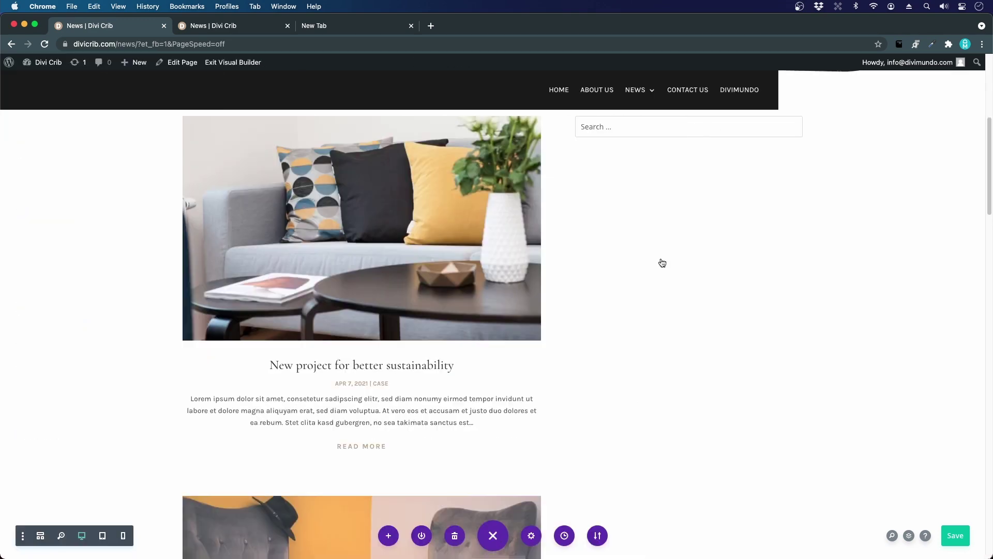
Add a Text module to the sidebar and replace its body with 'Find More'.
{"action": "scroll", "coordinate": [661, 264], "scroll_direction": "up", "scroll_amount": 5}
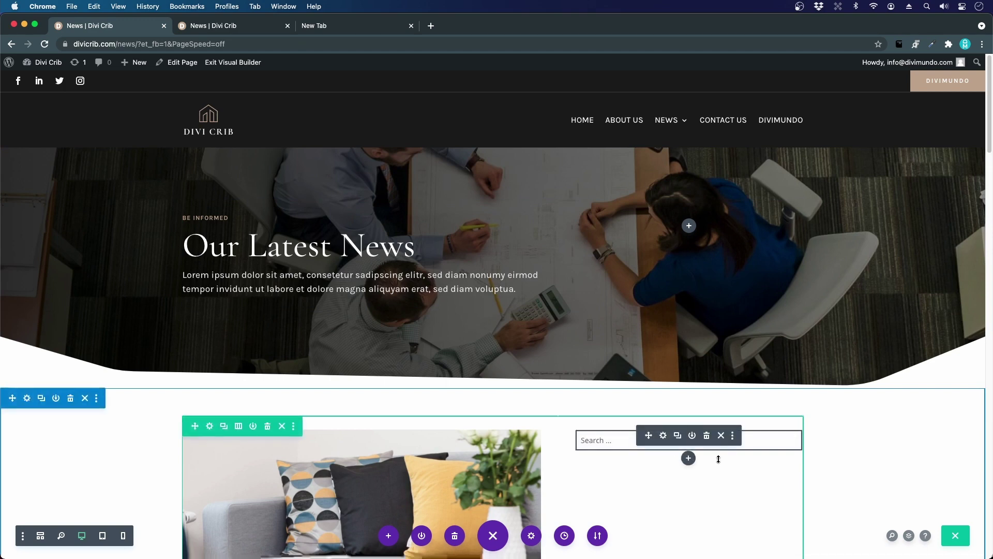
{"action": "left_click", "coordinate": [687, 458]}
{"action": "type", "text": "text"}
{"action": "left_click", "coordinate": [642, 186]}
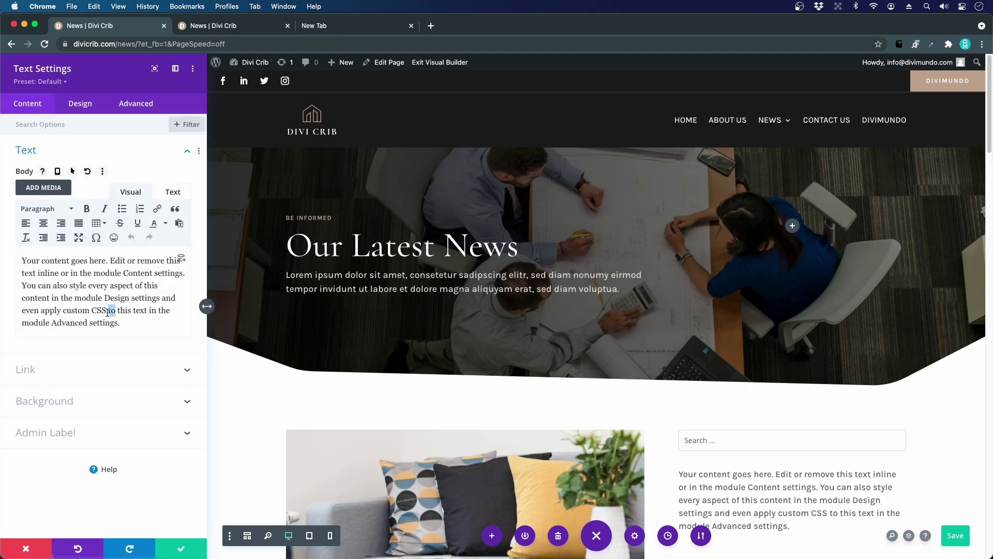
{"action": "triple_click", "coordinate": [107, 311]}
{"action": "type", "text": "Find More"}
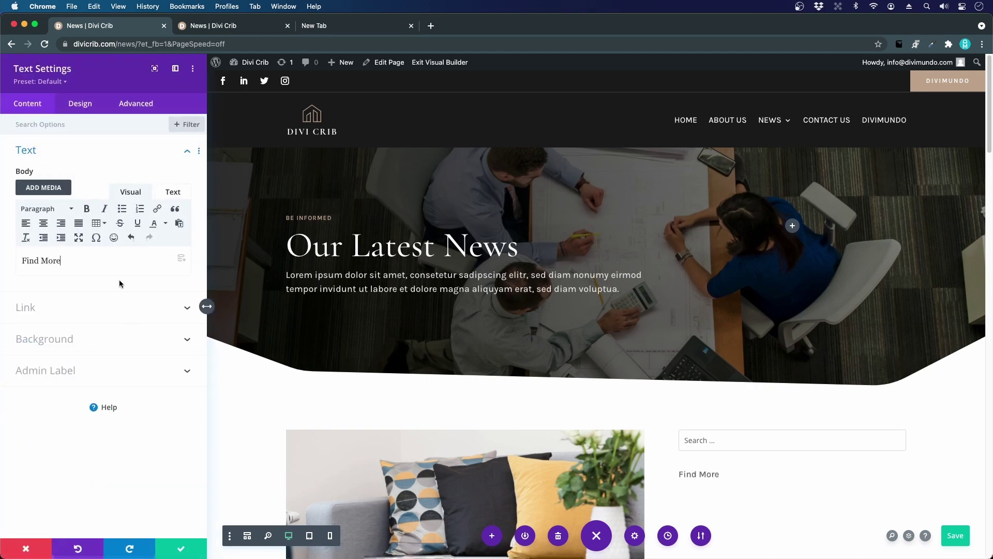
Format 'Find More' as Heading 3, save it, and reduce its bottom margin.
{"action": "triple_click", "coordinate": [30, 263]}
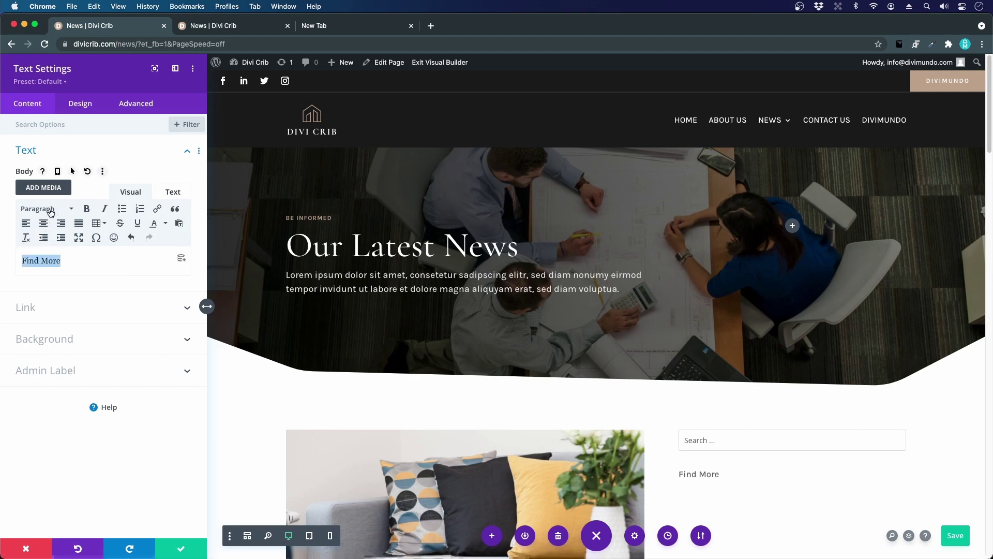
{"action": "left_click", "coordinate": [46, 208]}
{"action": "left_click", "coordinate": [87, 292]}
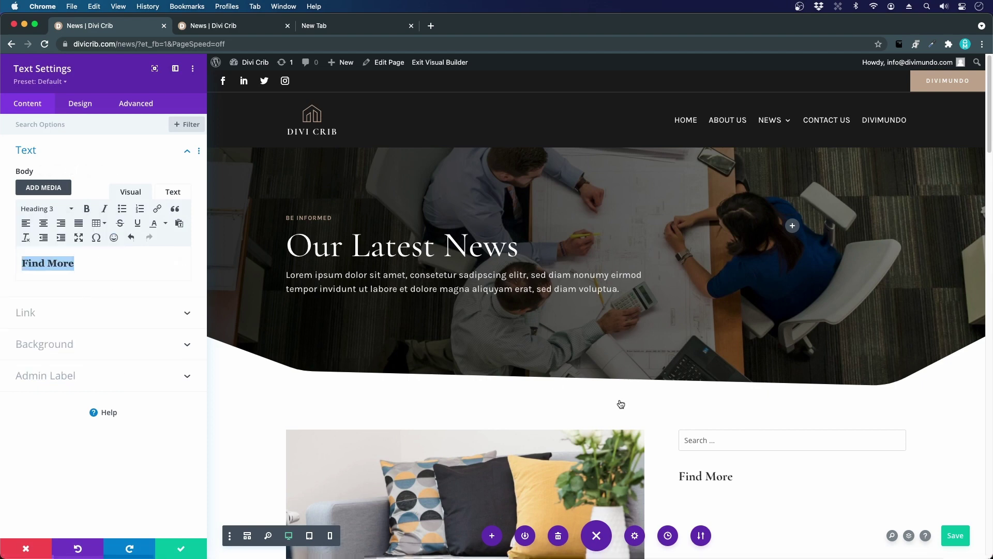
{"action": "scroll", "coordinate": [644, 418], "scroll_direction": "down", "scroll_amount": 1}
{"action": "left_click", "coordinate": [181, 548]}
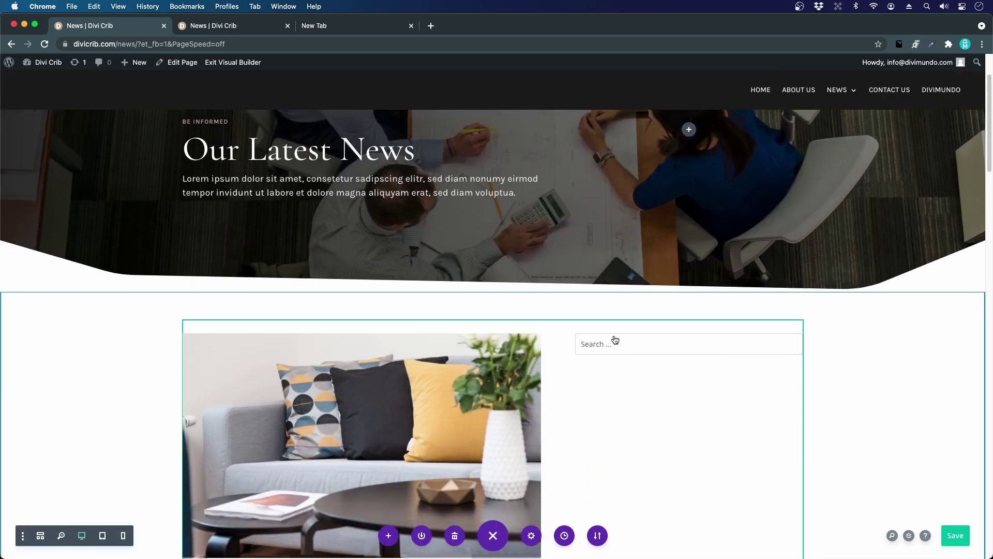
{"action": "scroll", "coordinate": [636, 295], "scroll_direction": "down", "scroll_amount": 2}
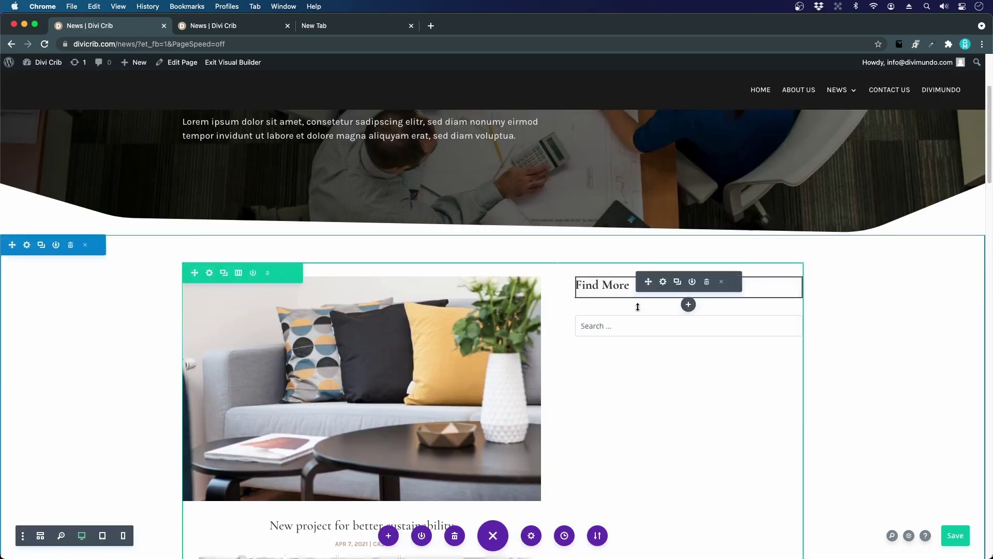
{"action": "left_click_drag", "start_coordinate": [638, 306], "coordinate": [634, 290]}
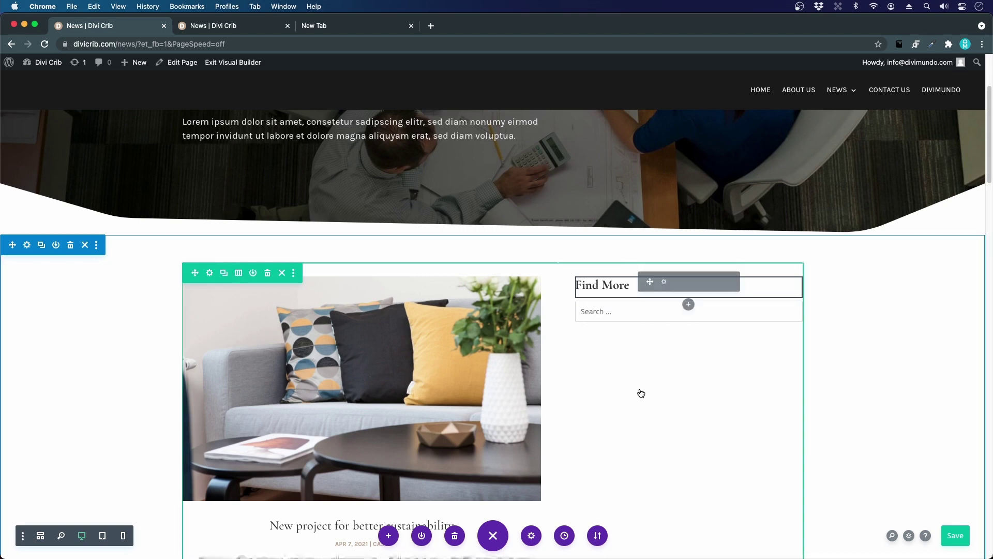
Insert a Divider below the search box with line colour #e5e5e5 and save it.
{"action": "left_click", "coordinate": [688, 303]}
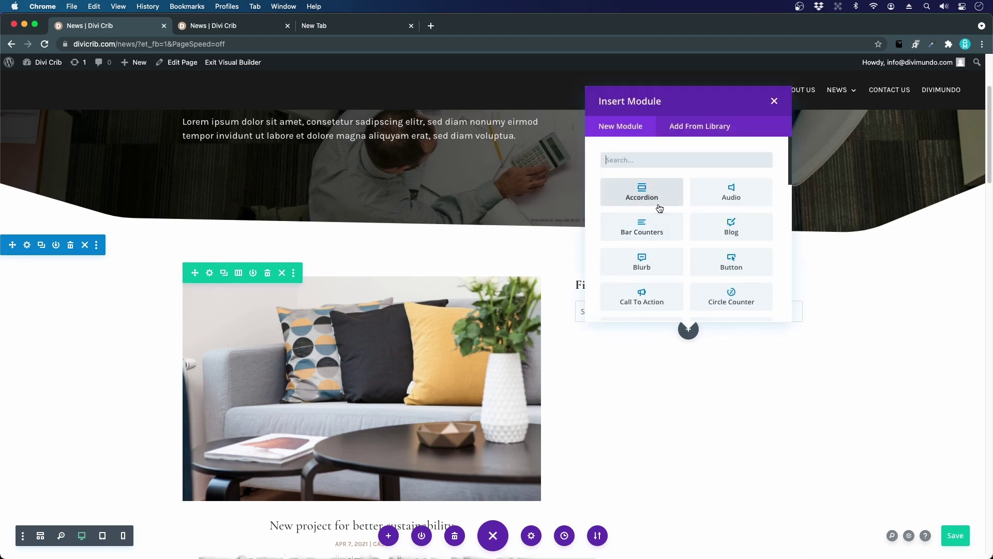
{"action": "type", "text": "divider"}
{"action": "left_click", "coordinate": [647, 200]}
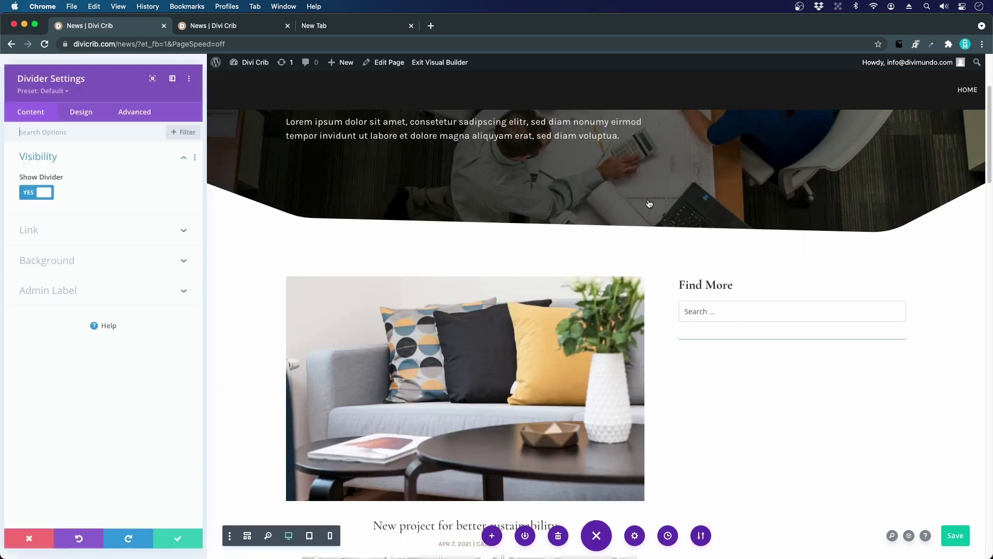
{"action": "left_click", "coordinate": [73, 106]}
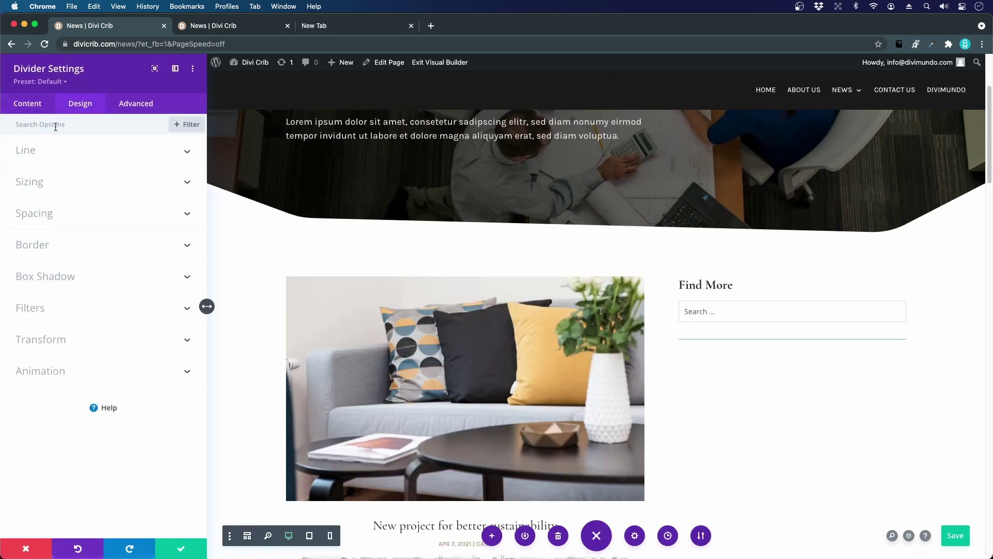
{"action": "left_click", "coordinate": [41, 150]}
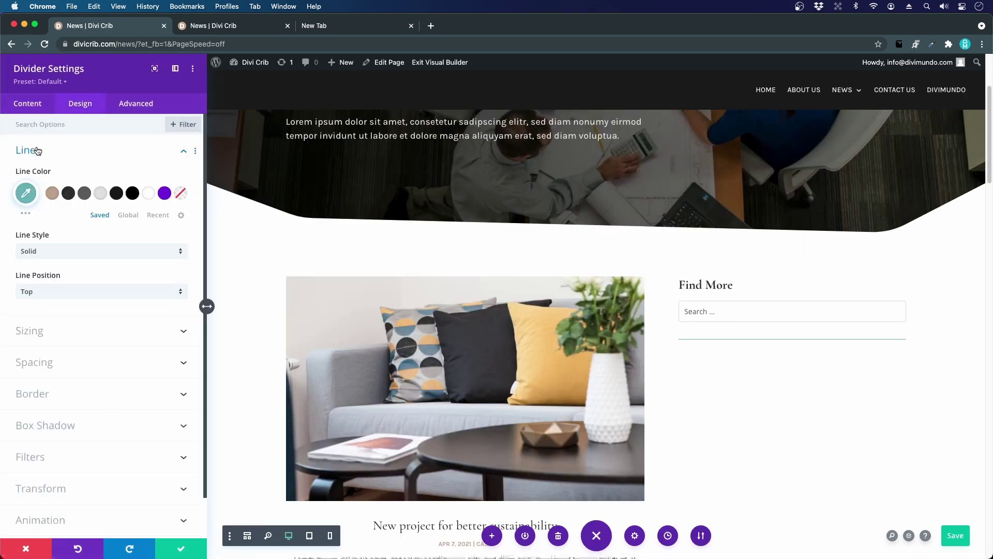
{"action": "left_click", "coordinate": [100, 193]}
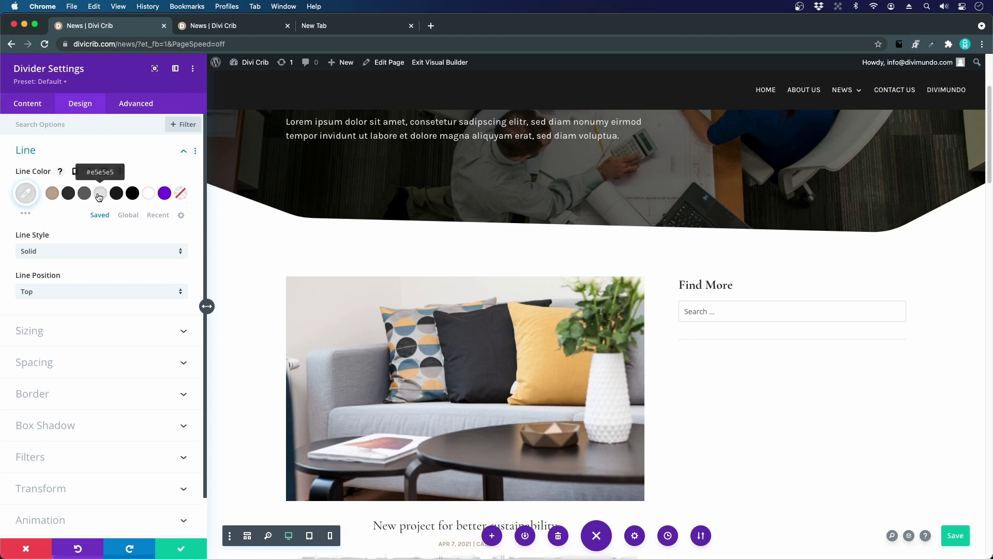
{"action": "left_click", "coordinate": [181, 548]}
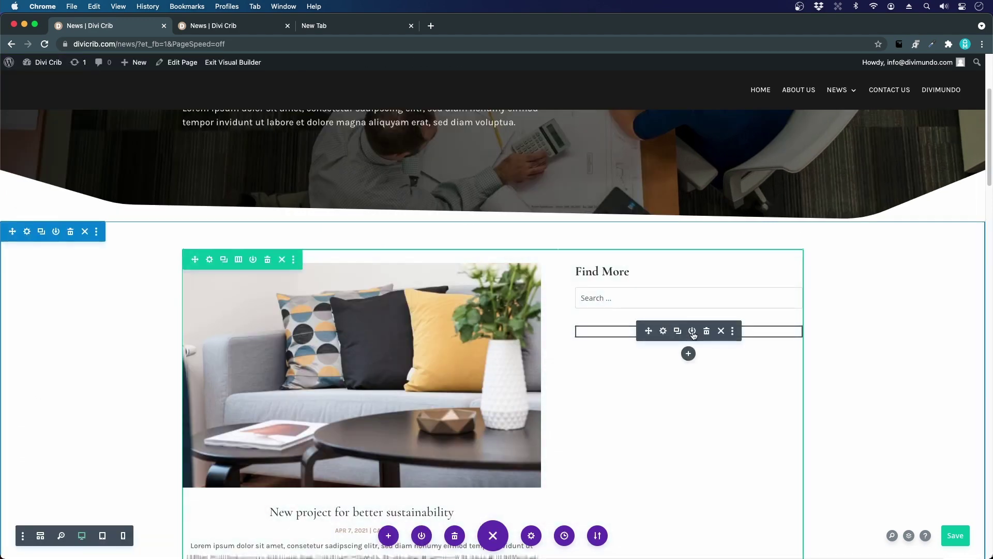
Add a Text module below the divider with lines Categories, Inspiration and Case.
{"action": "left_click", "coordinate": [689, 353]}
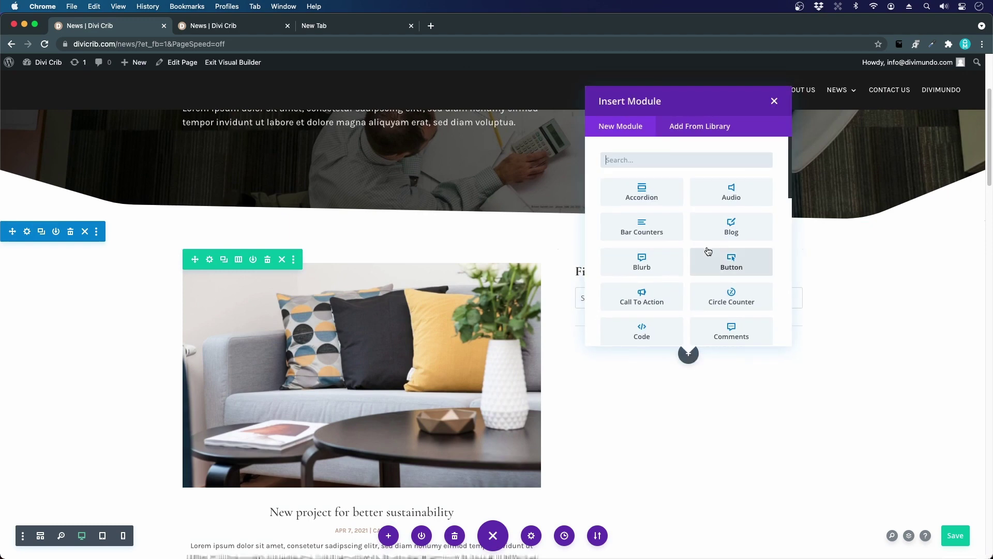
{"action": "type", "text": "text"}
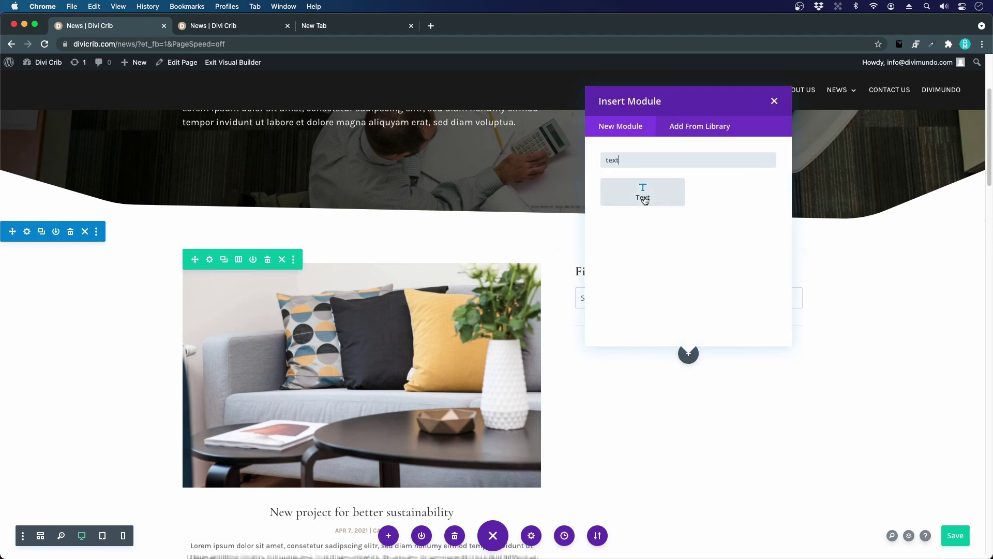
{"action": "left_click", "coordinate": [645, 200]}
{"action": "triple_click", "coordinate": [54, 321]}
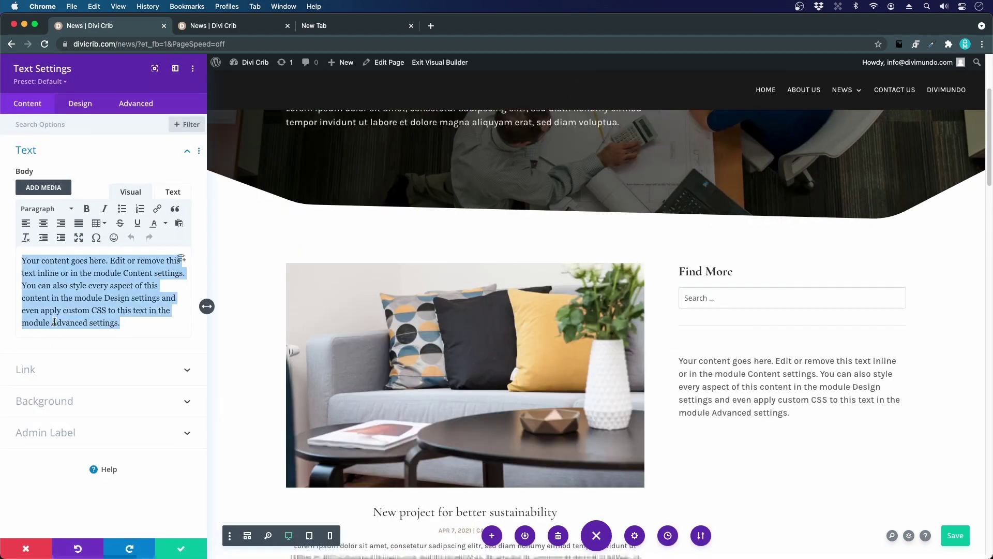
{"action": "type", "text": "Categori"}
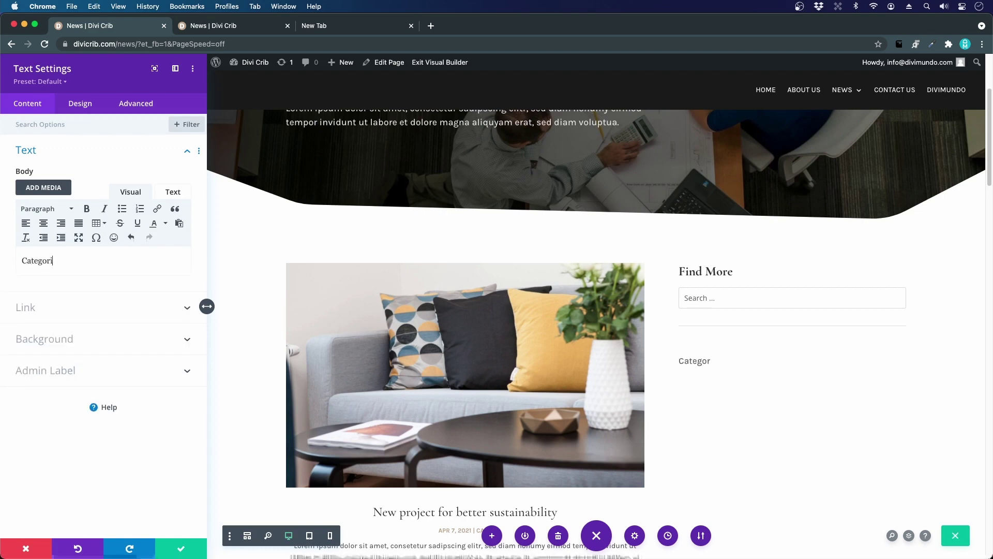
{"action": "type", "text": "es"}
{"action": "key", "text": "Return"}
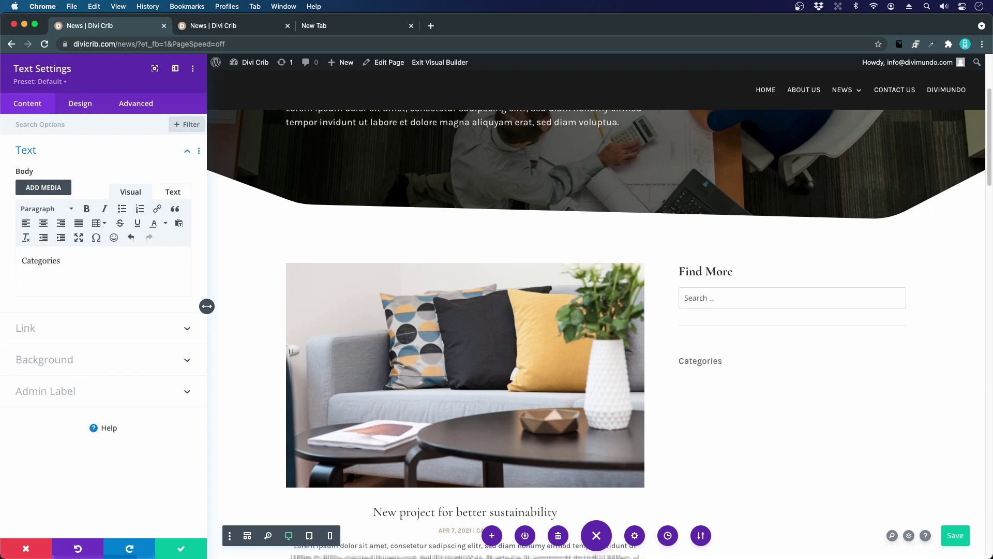
{"action": "type", "text": "Inspiration"}
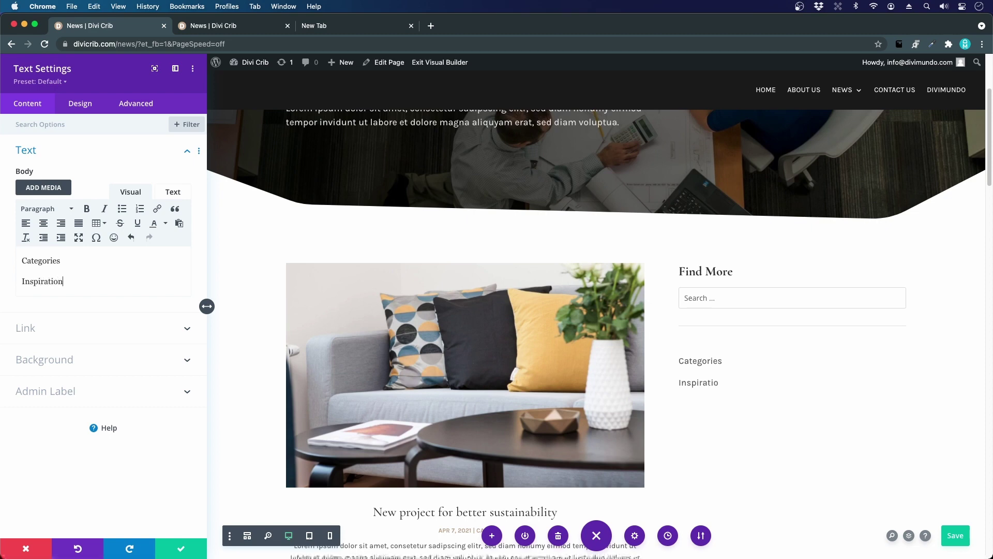
{"action": "key", "text": "Return"}
{"action": "type", "text": "Case"}
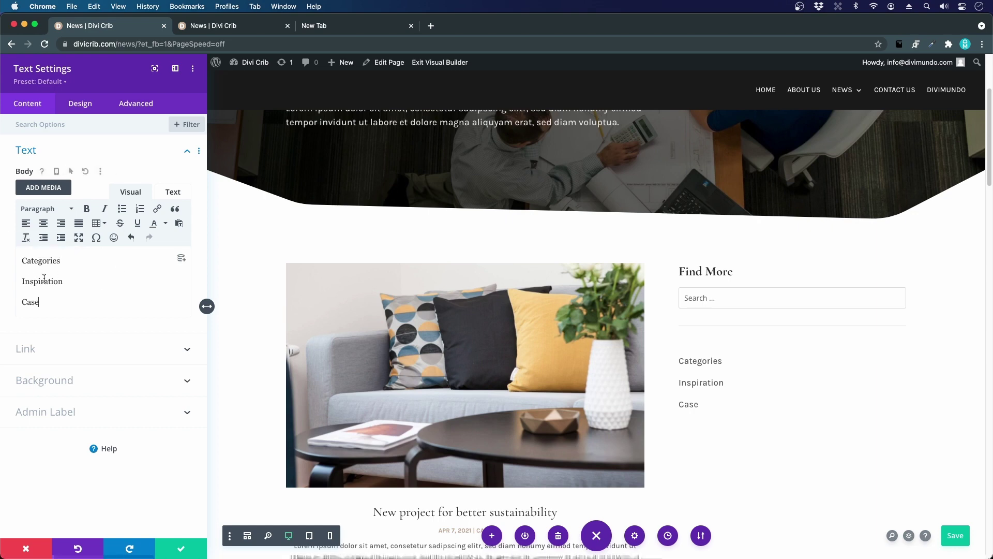
Make Inspiration and Case a bulleted list and Categories a Heading 3.
{"action": "double_click", "coordinate": [66, 299]}
{"action": "left_click_drag", "start_coordinate": [61, 300], "coordinate": [21, 279]}
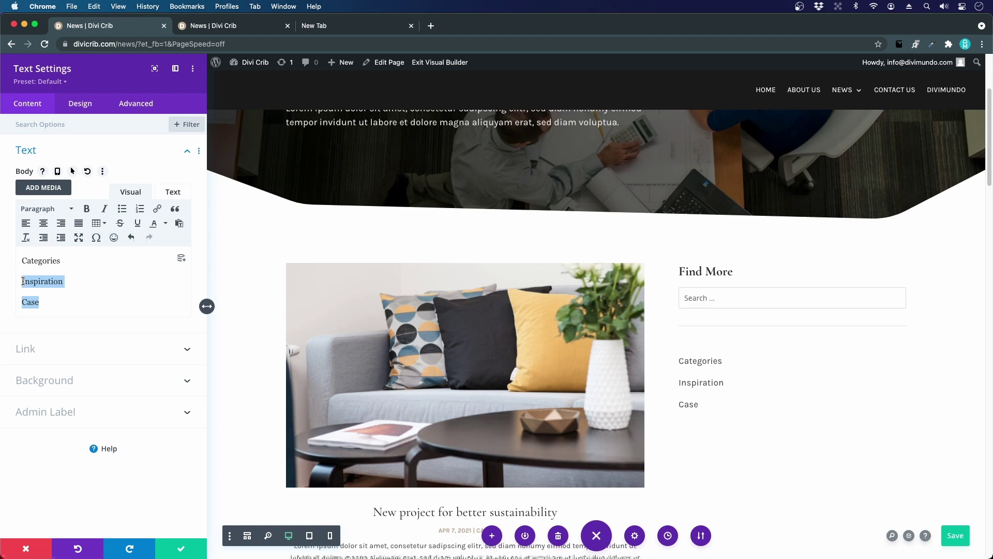
{"action": "left_click", "coordinate": [124, 214]}
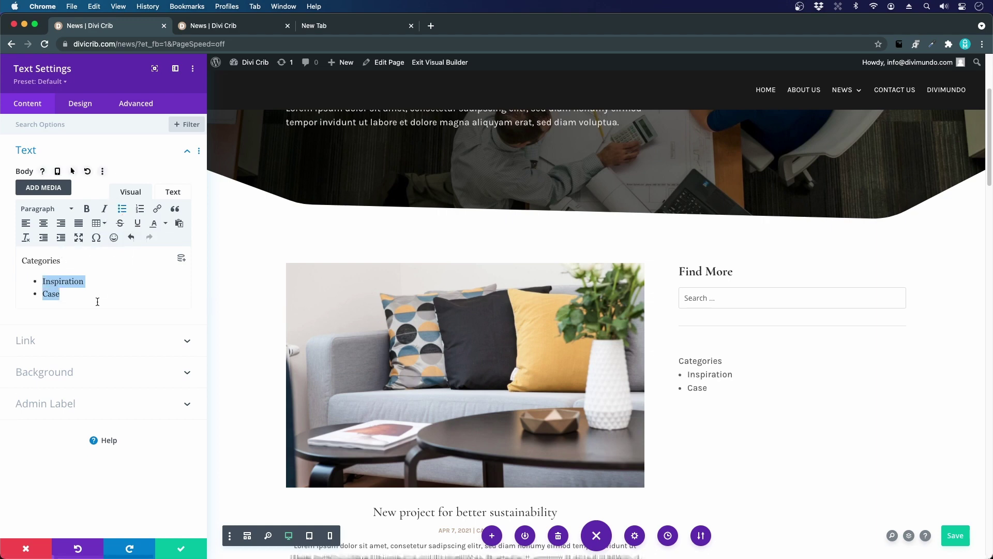
{"action": "double_click", "coordinate": [53, 260]}
{"action": "left_click", "coordinate": [39, 209]}
{"action": "left_click", "coordinate": [72, 290]}
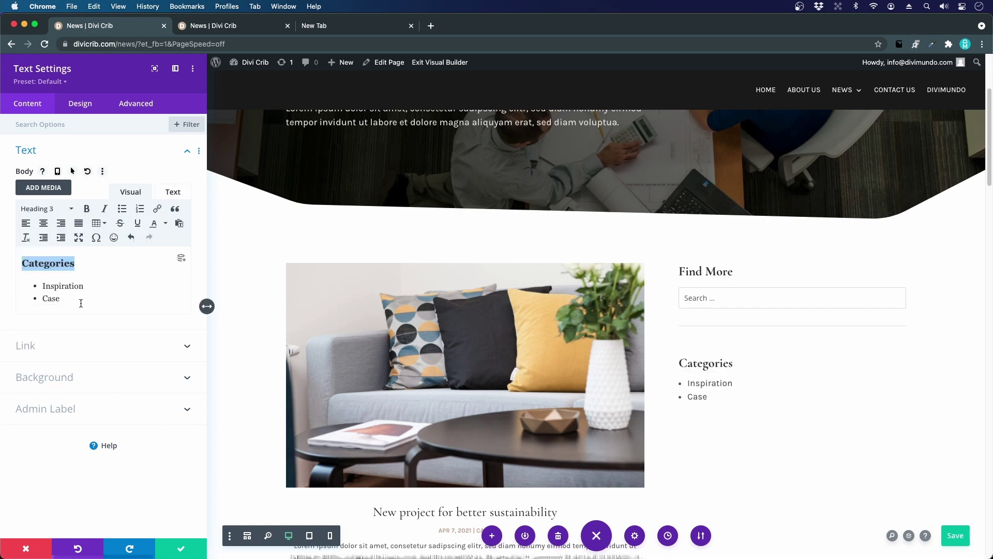
{"action": "double_click", "coordinate": [77, 286]}
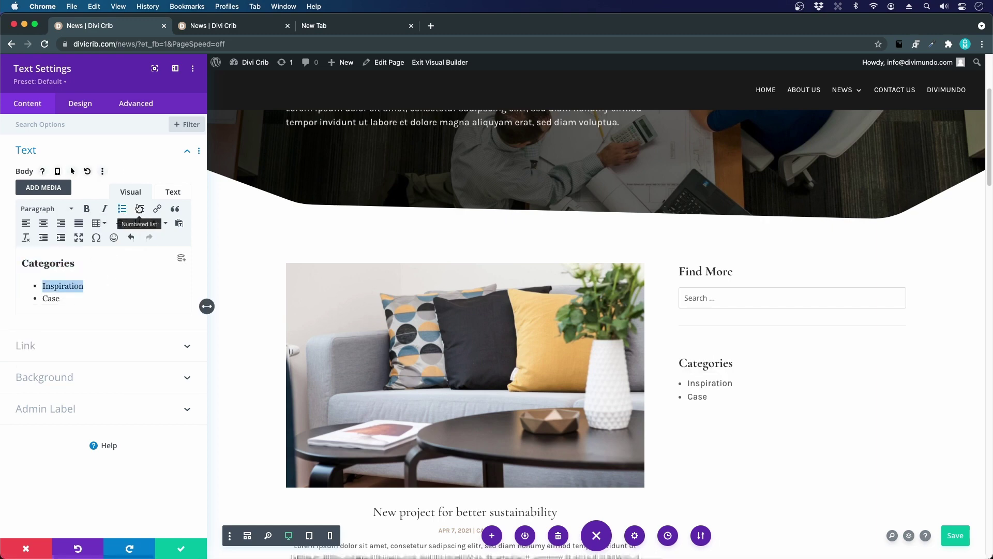
Link Inspiration to /news/category/inspiration/ and Case to /news/category/case/, then save the module.
{"action": "left_click", "coordinate": [161, 209]}
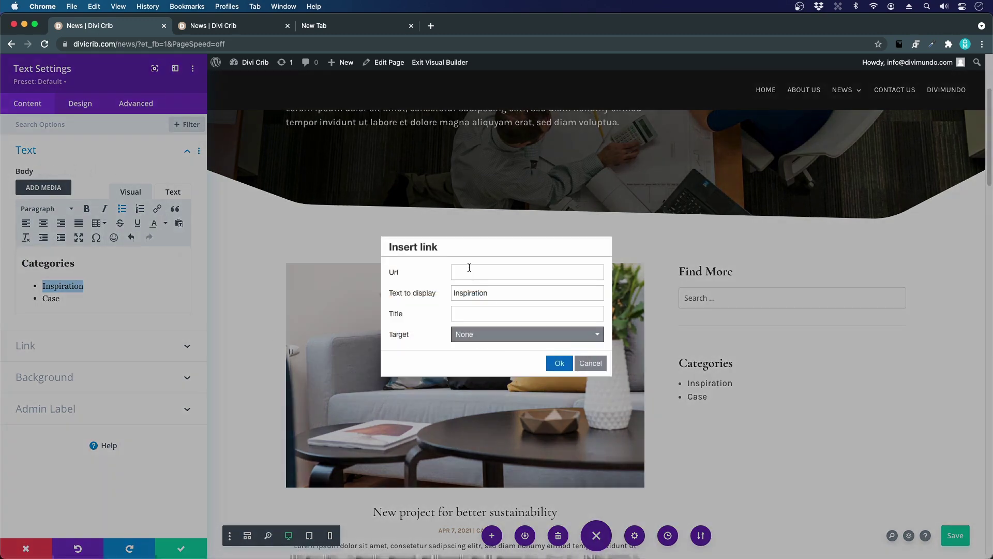
{"action": "left_click", "coordinate": [471, 269]}
{"action": "type", "text": "/new"}
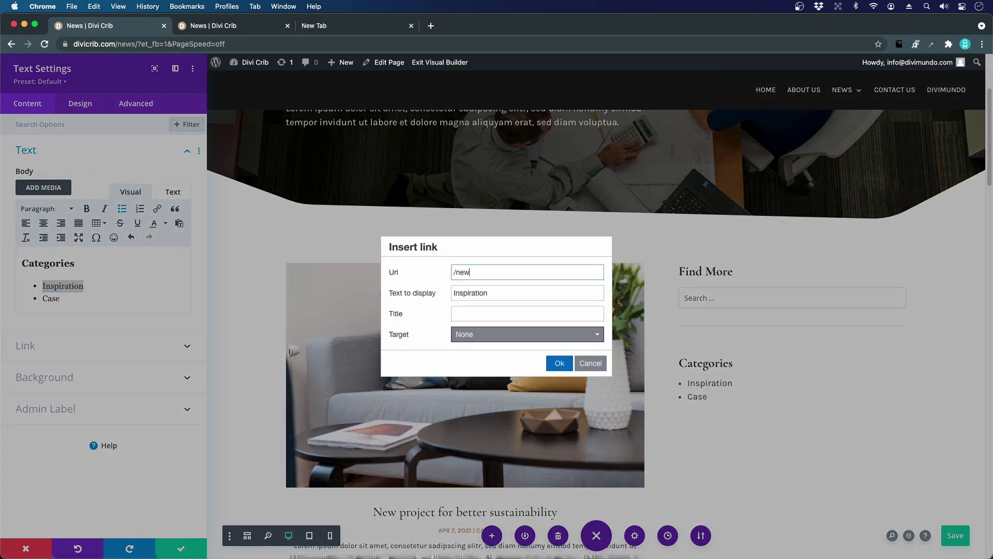
{"action": "type", "text": "s/category/inspiration/"}
{"action": "key", "text": "Return"}
{"action": "double_click", "coordinate": [51, 298]}
{"action": "left_click", "coordinate": [157, 208]}
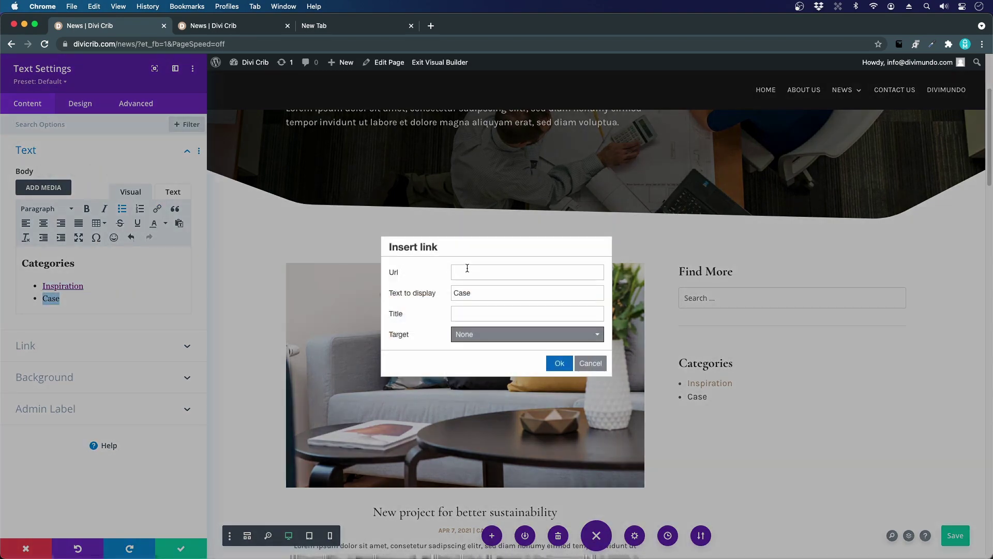
{"action": "left_click", "coordinate": [468, 269]}
{"action": "type", "text": "/news/"}
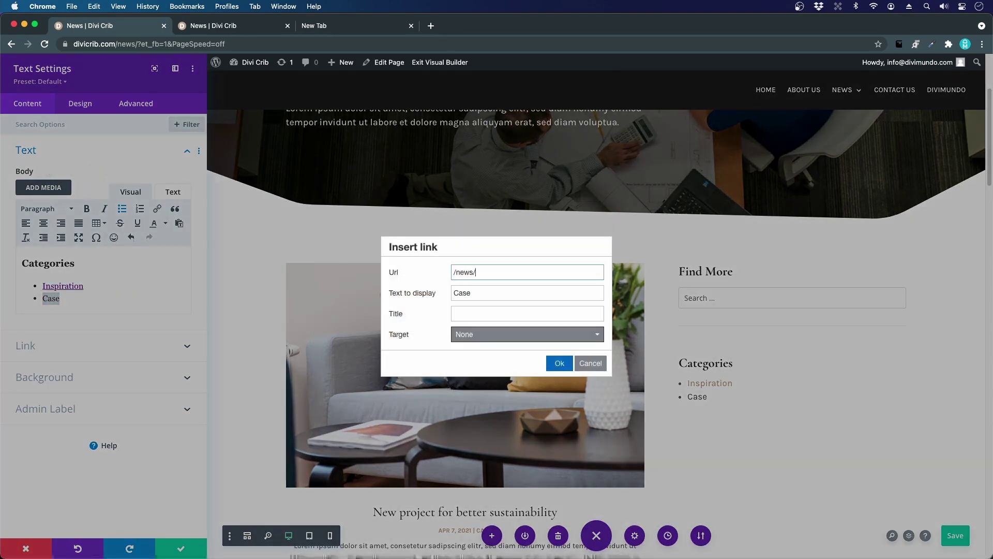
{"action": "type", "text": "category/case/"}
{"action": "left_click", "coordinate": [559, 363]}
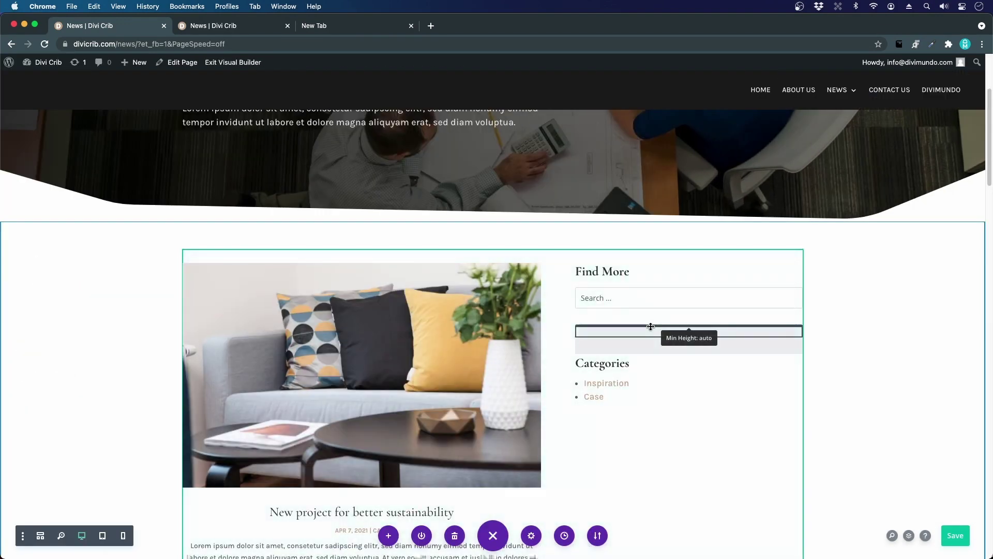
Duplicate the divider by dragging it below the Categories text module.
{"action": "left_click_drag", "start_coordinate": [680, 334], "coordinate": [636, 427]}
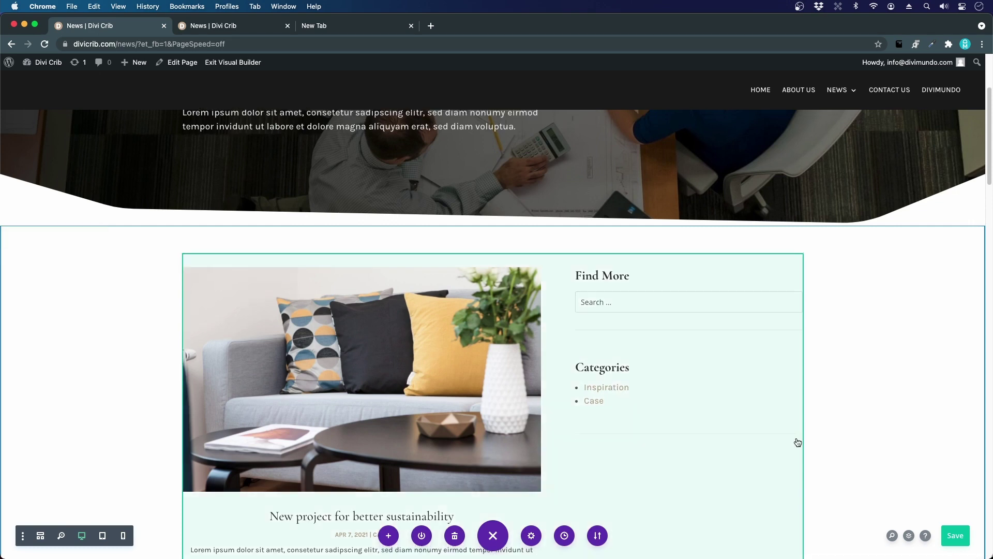
{"action": "scroll", "coordinate": [849, 411], "scroll_direction": "down", "scroll_amount": 3}
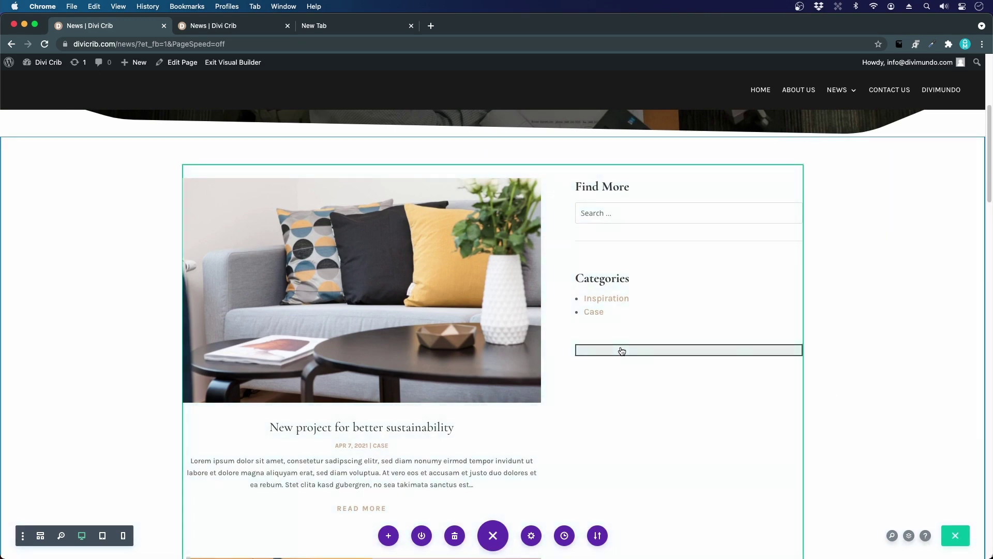
Add a 'Follow Us' Text module formatted as Heading 3 below the divider and save it.
{"action": "mouse_move", "coordinate": [622, 350]}
{"action": "left_click", "coordinate": [689, 371]}
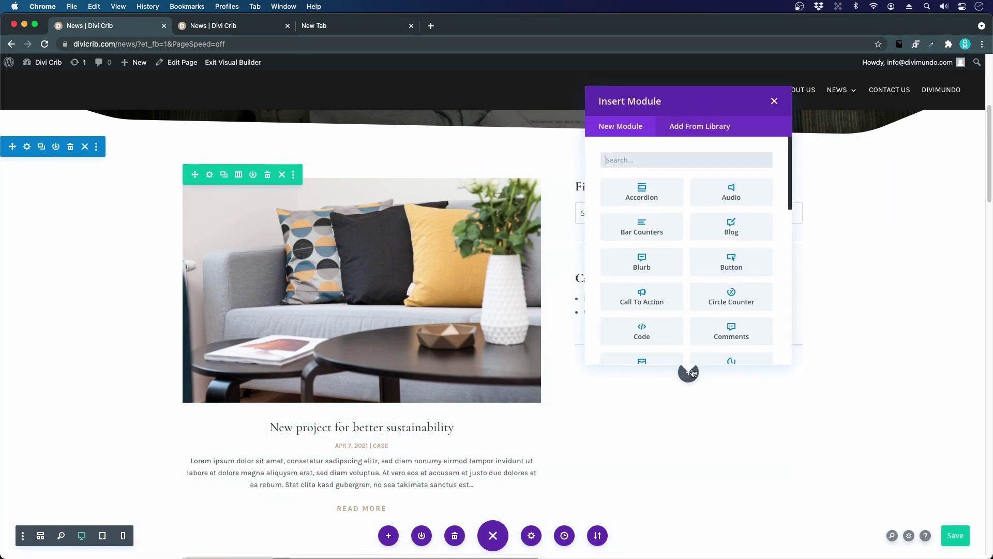
{"action": "type", "text": "te"}
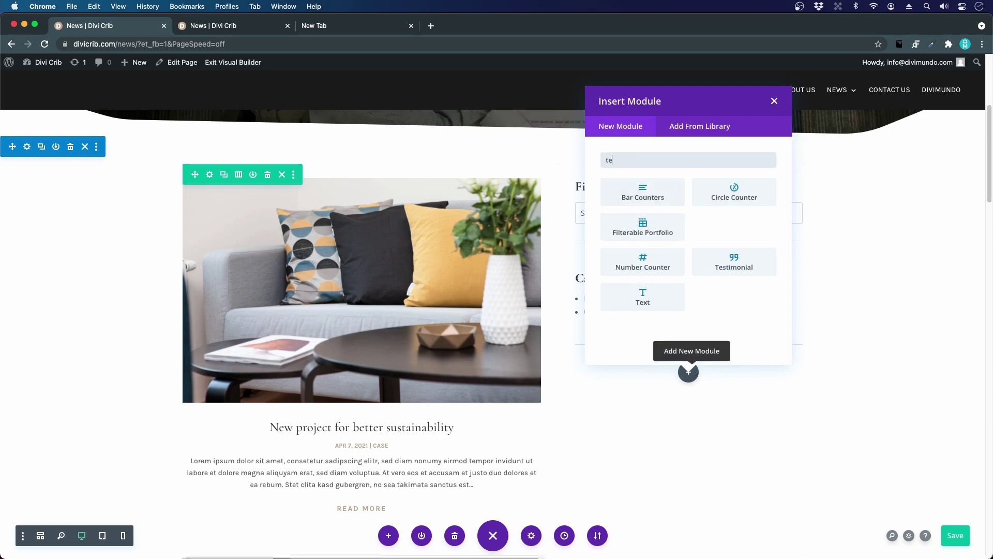
{"action": "left_click", "coordinate": [642, 289]}
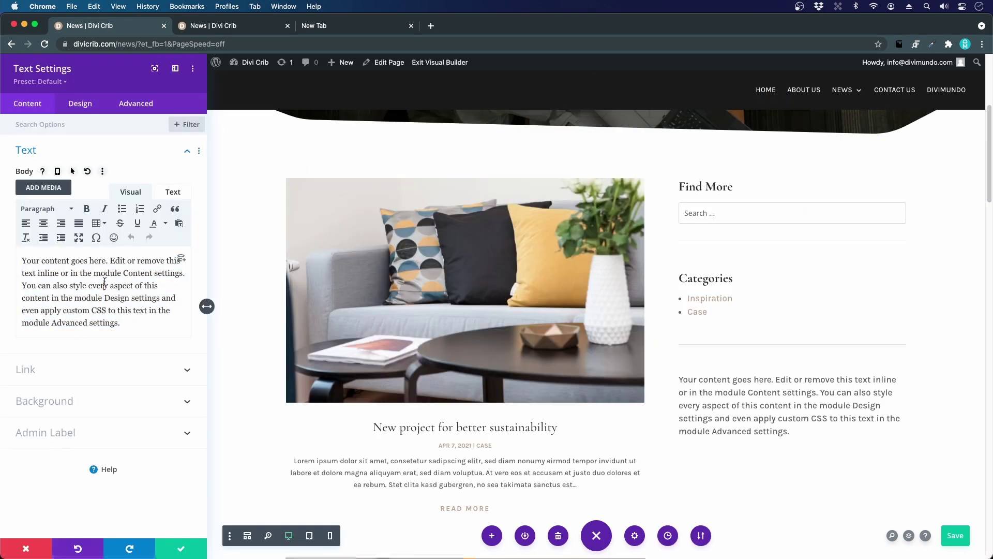
{"action": "key", "text": "ctrl+a"}
{"action": "type", "text": "Follow Us"}
{"action": "key", "text": "ctrl+a"}
{"action": "left_click", "coordinate": [62, 209]}
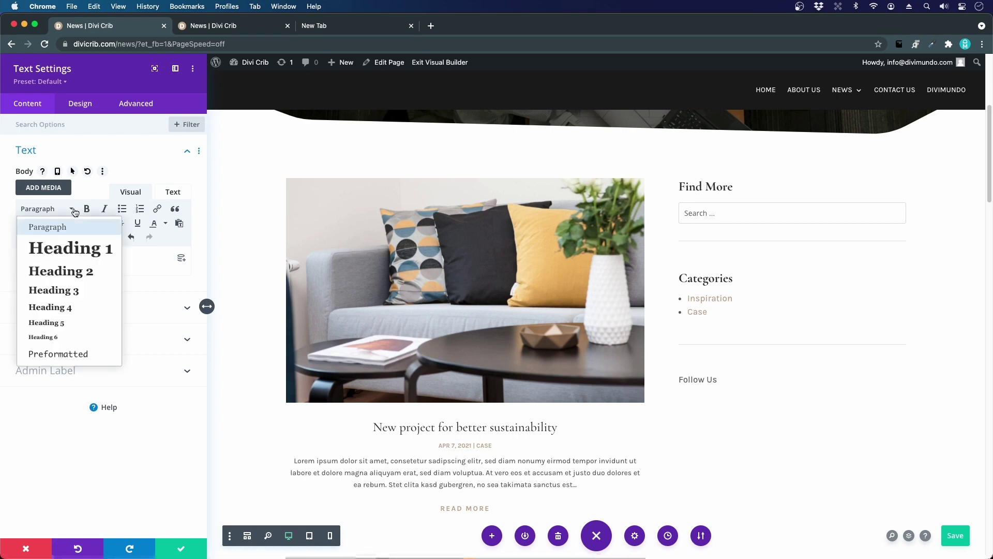
{"action": "left_click", "coordinate": [78, 292]}
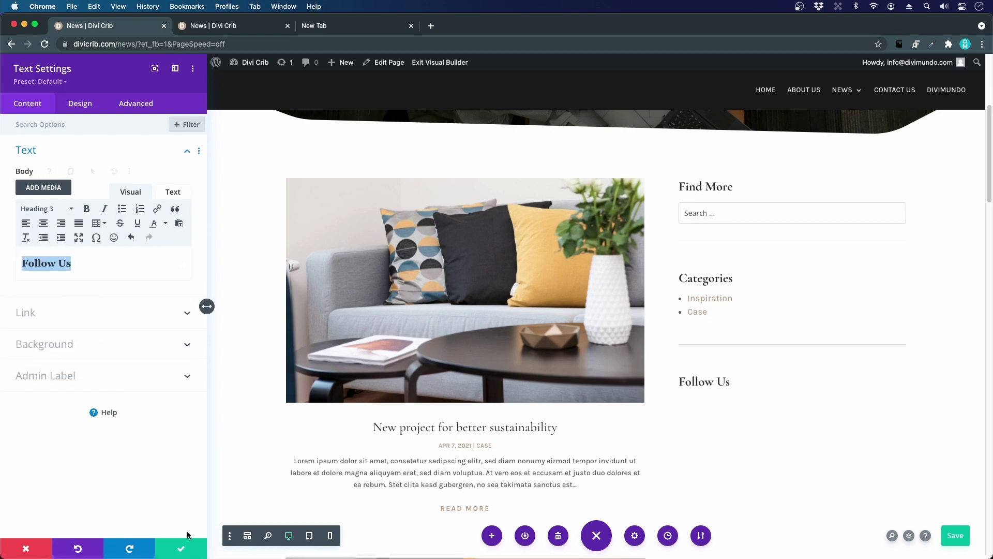
{"action": "left_click", "coordinate": [181, 547]}
{"action": "mouse_move", "coordinate": [657, 396]}
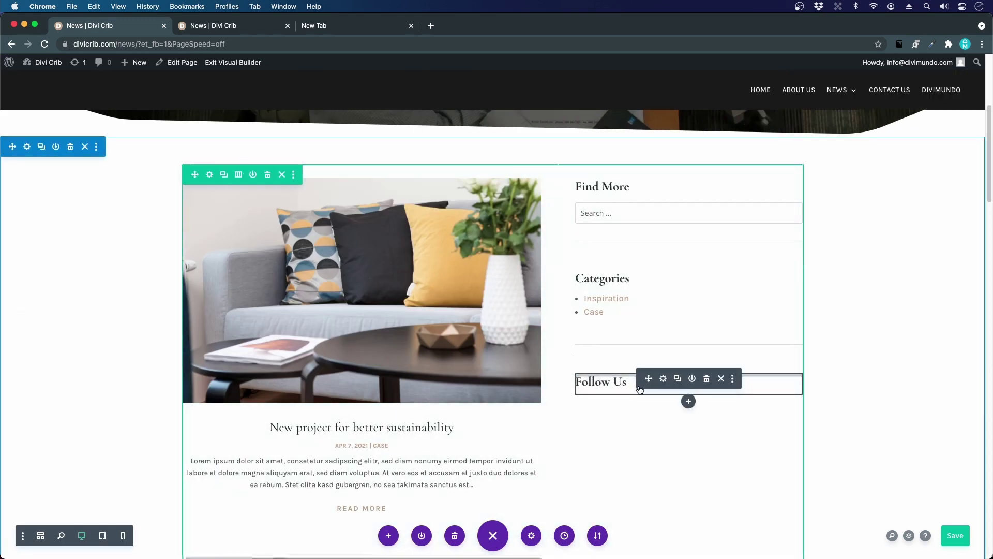
Insert the saved Social Media Follow module from the library beneath Follow Us and open its settings.
{"action": "left_click", "coordinate": [689, 402]}
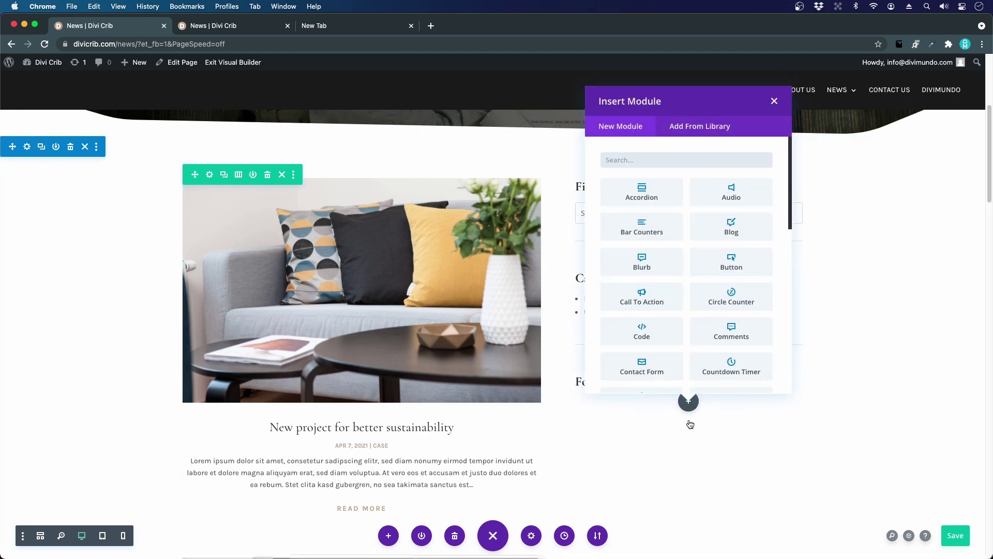
{"action": "left_click", "coordinate": [731, 134]}
{"action": "left_click", "coordinate": [648, 310]}
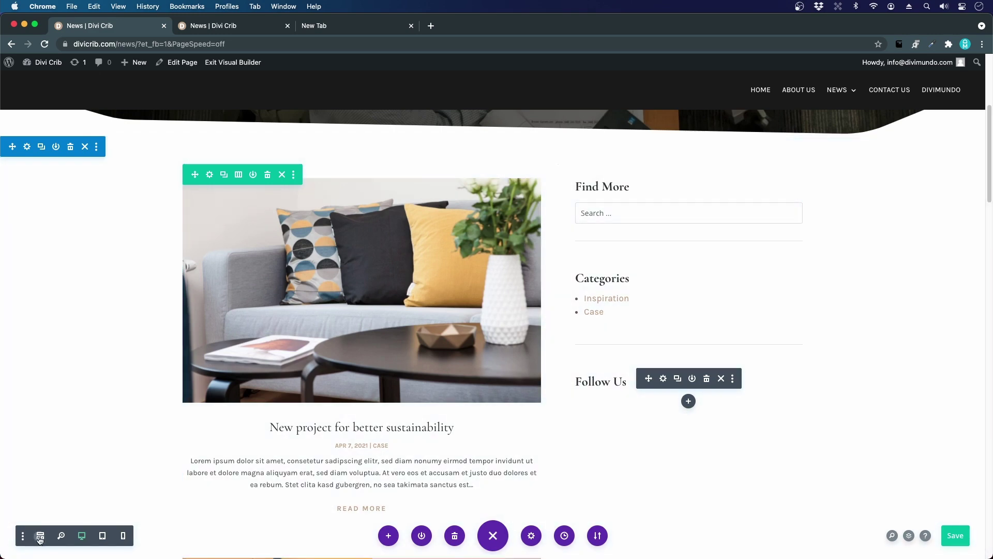
{"action": "left_click", "coordinate": [40, 537]}
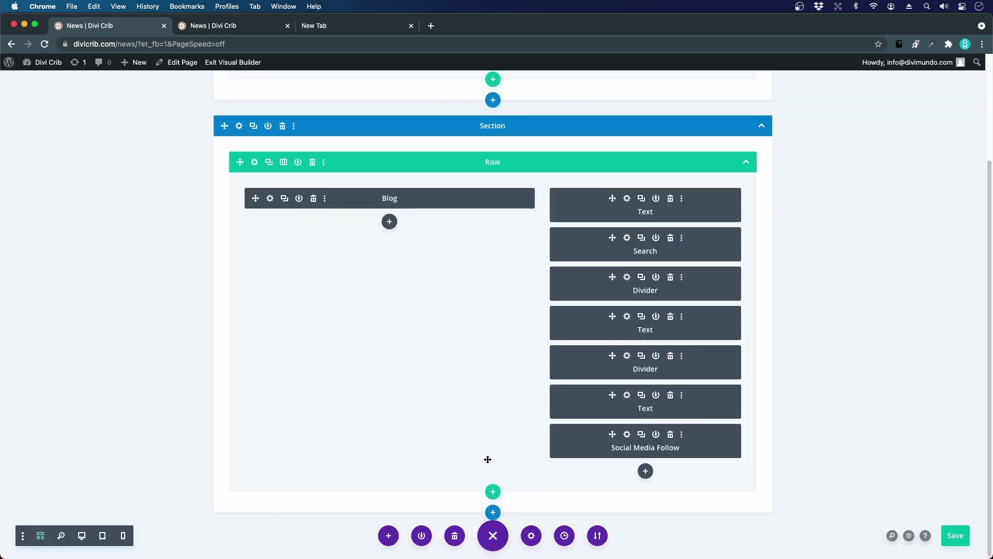
{"action": "left_click", "coordinate": [628, 436]}
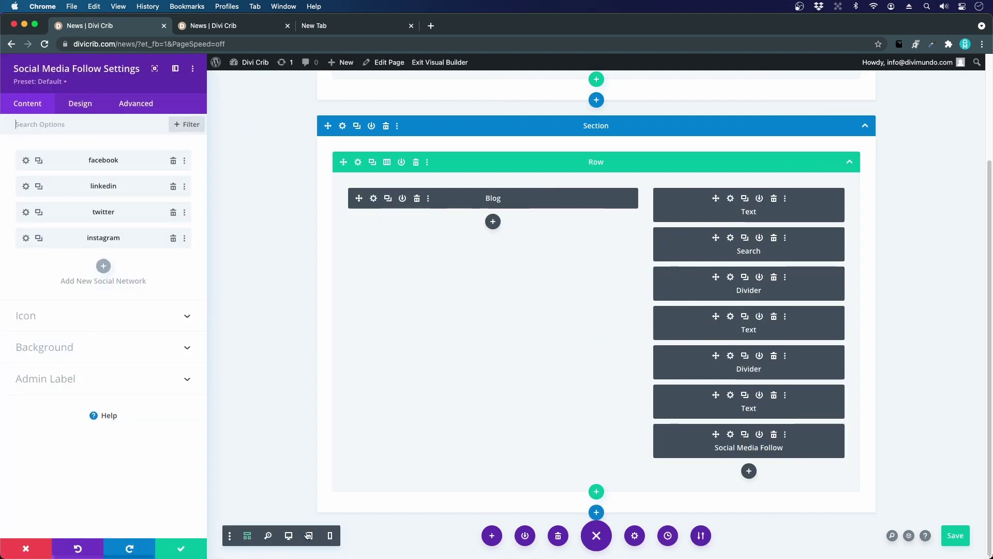
{"action": "left_click", "coordinate": [289, 536]}
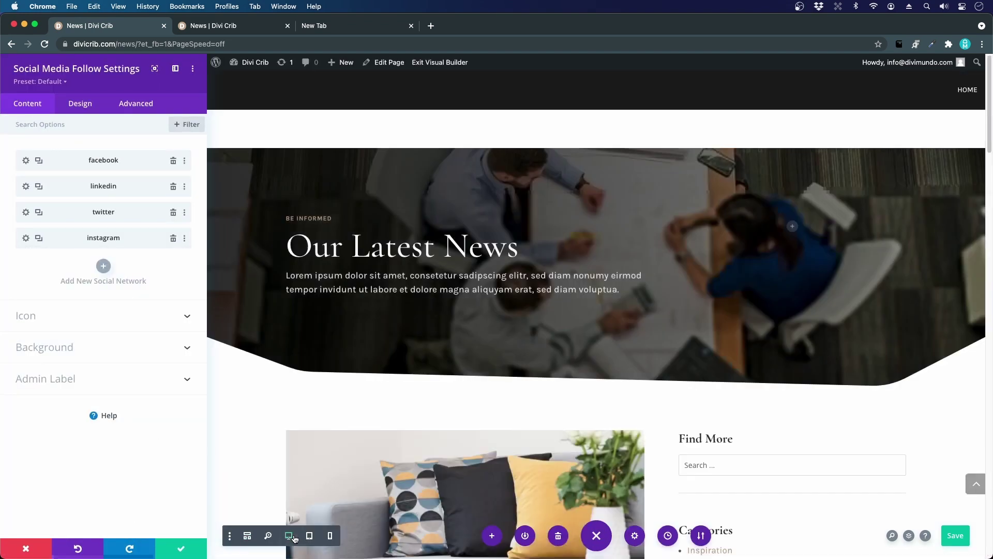
{"action": "scroll", "coordinate": [743, 332], "scroll_direction": "down", "scroll_amount": 8}
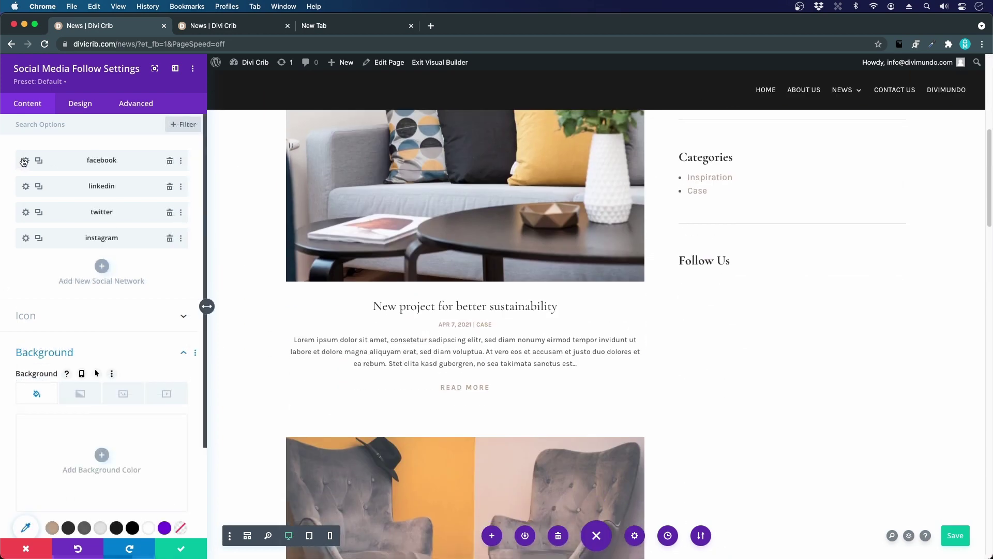
Colour the facebook icon tan #c2ab92, turning white #ffffff on hover.
{"action": "left_click", "coordinate": [24, 161]}
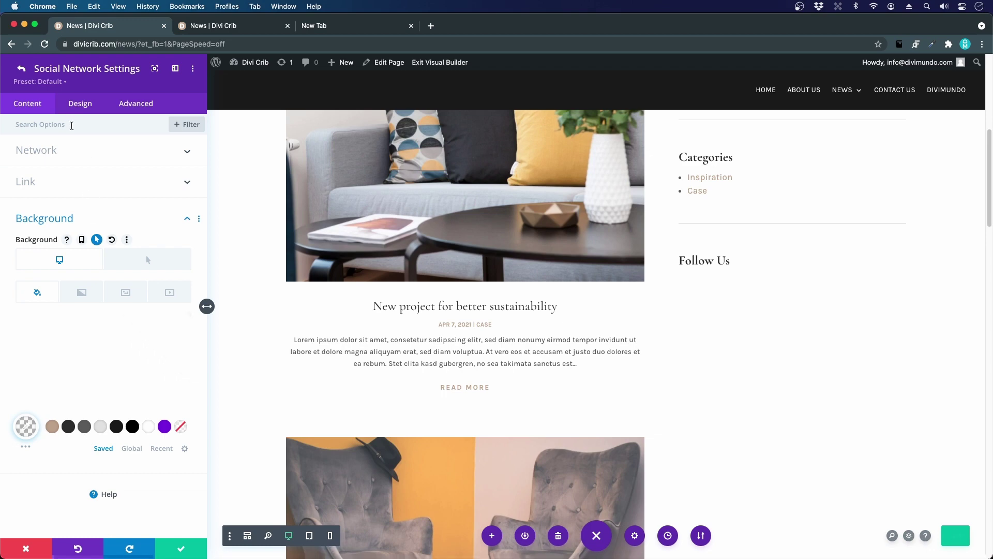
{"action": "left_click", "coordinate": [67, 156]}
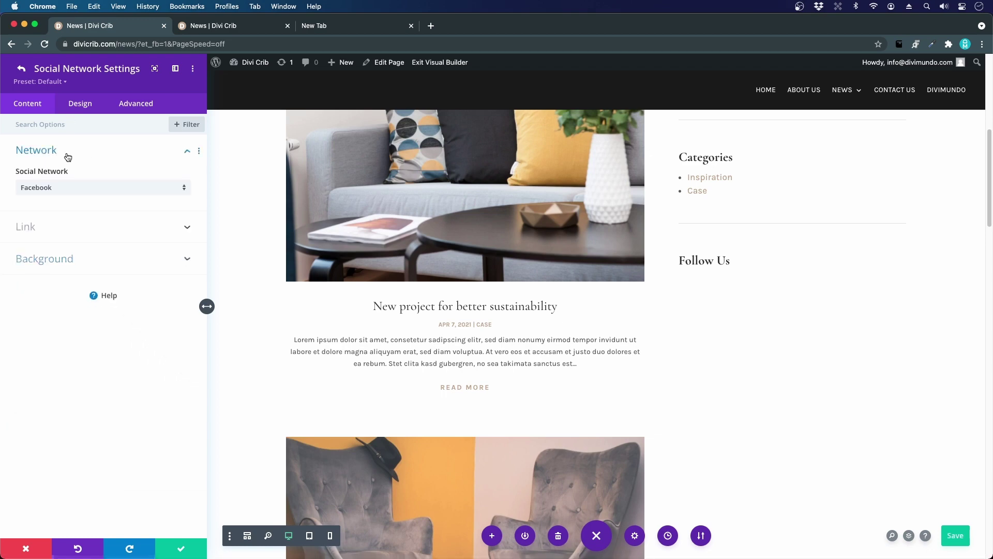
{"action": "left_click", "coordinate": [81, 104]}
{"action": "left_click", "coordinate": [38, 153]}
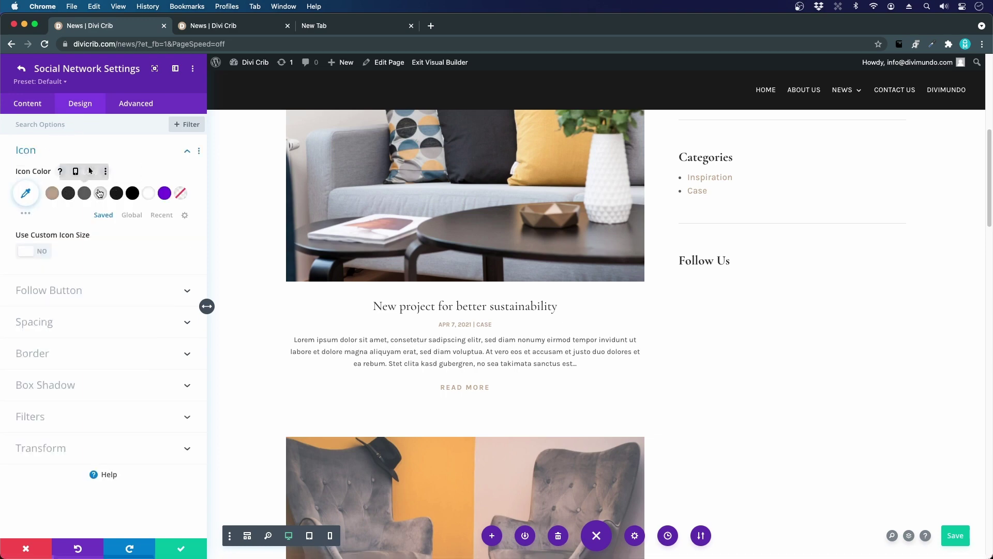
{"action": "left_click", "coordinate": [52, 194]}
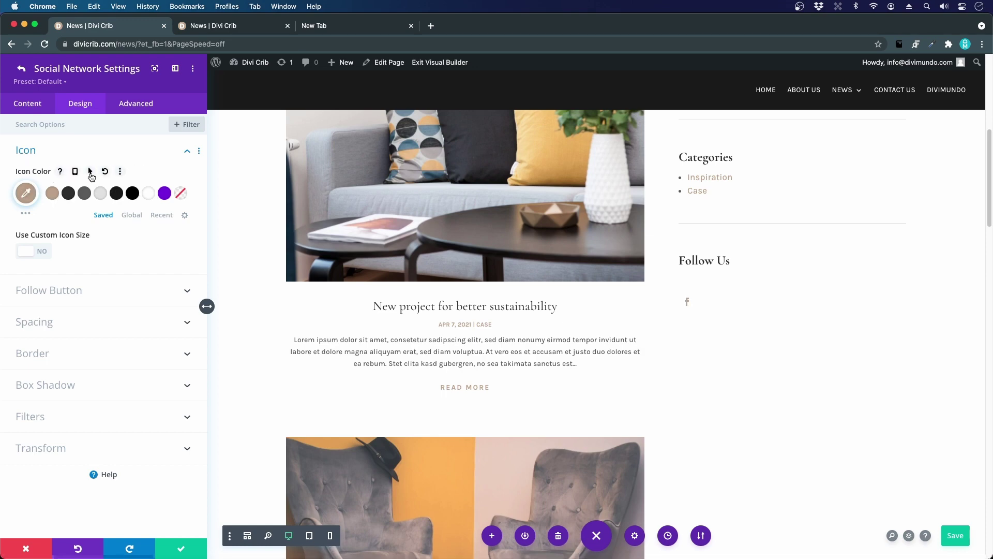
{"action": "left_click", "coordinate": [90, 172]}
{"action": "left_click", "coordinate": [127, 188]}
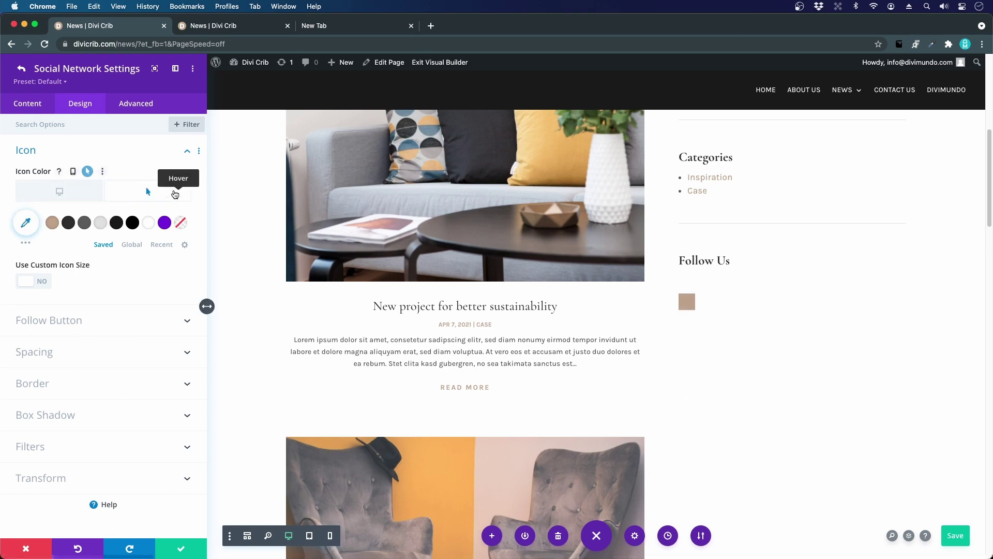
{"action": "left_click", "coordinate": [149, 225]}
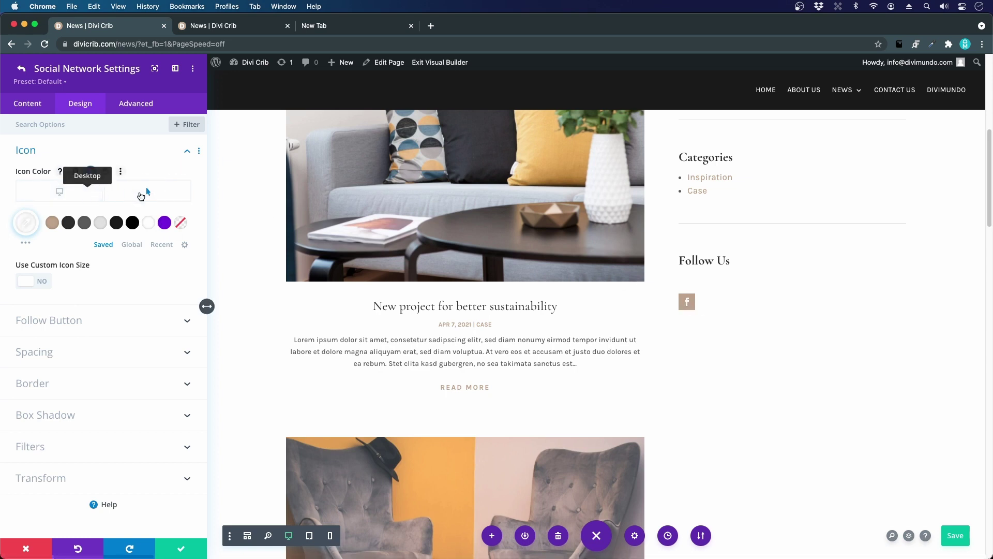
{"action": "left_click", "coordinate": [140, 197]}
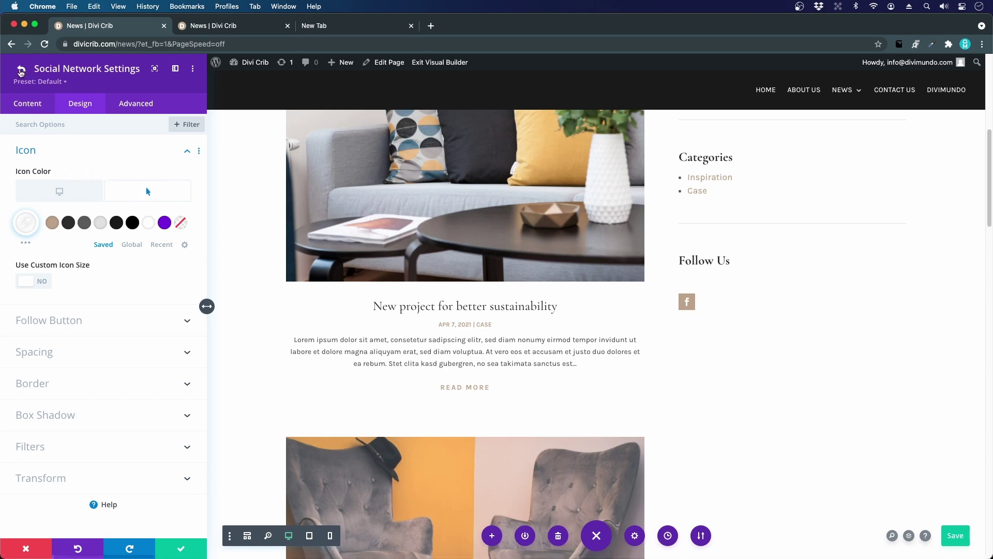
{"action": "left_click", "coordinate": [21, 70]}
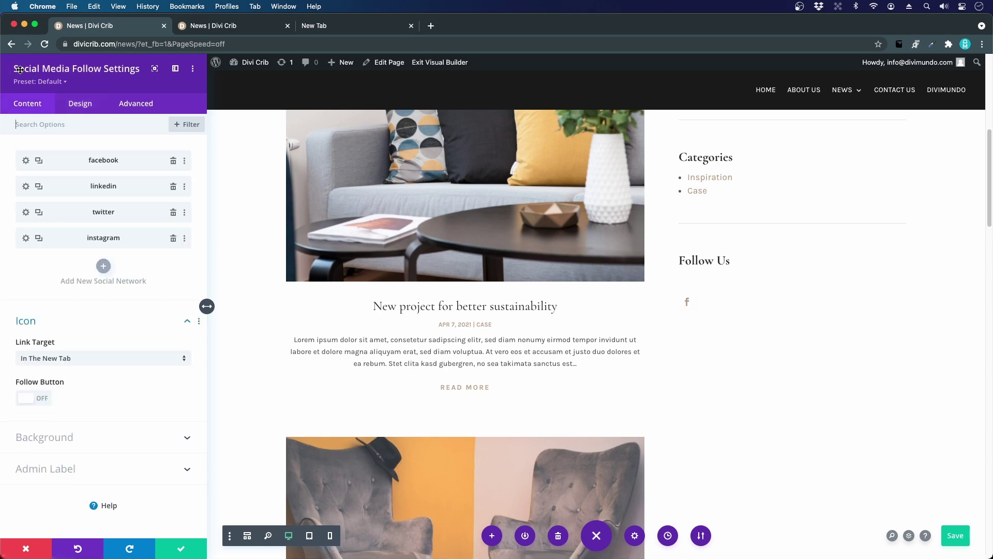
Copy facebook's item styles and paste them onto the linkedin, twitter and instagram items.
{"action": "right_click", "coordinate": [91, 158]}
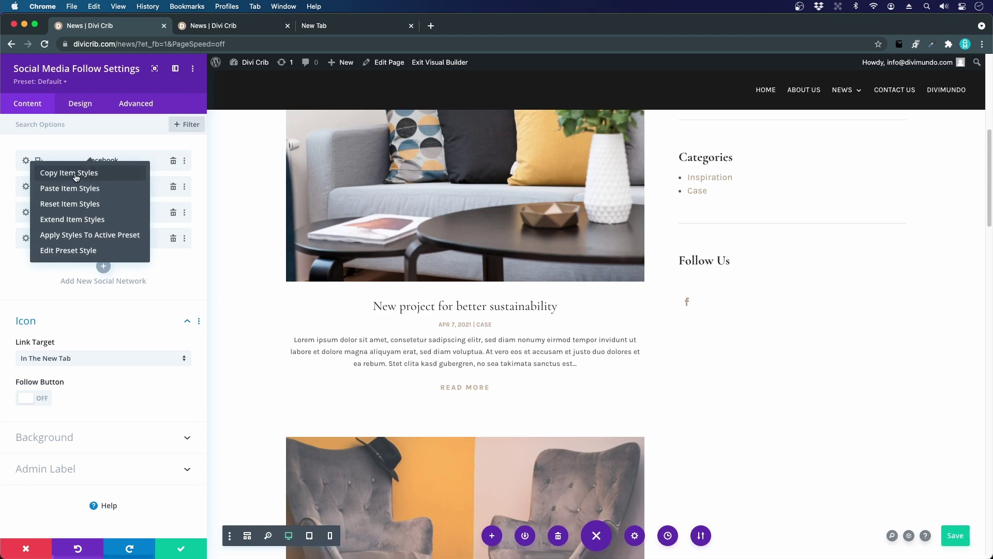
{"action": "left_click", "coordinate": [76, 173]}
{"action": "right_click", "coordinate": [119, 183]}
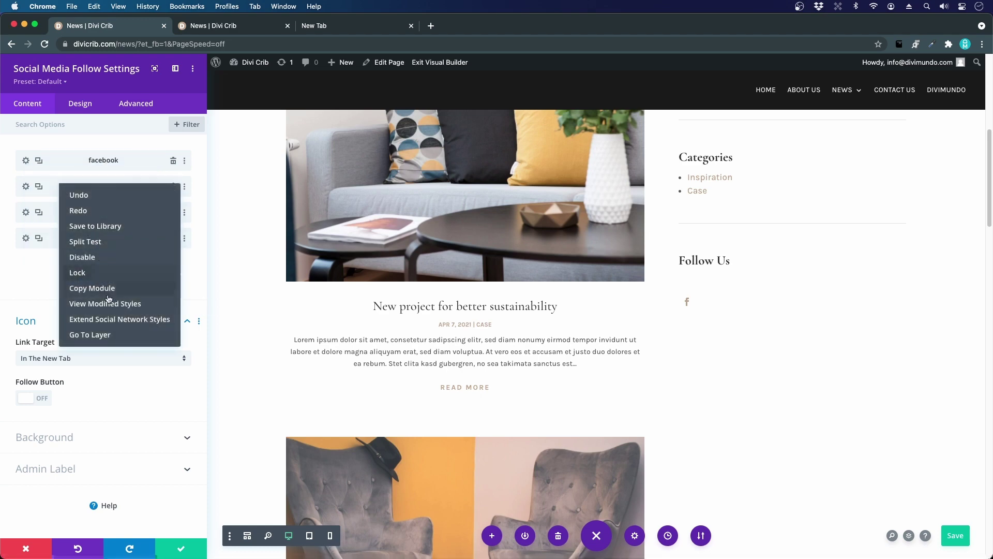
{"action": "right_click", "coordinate": [57, 190]}
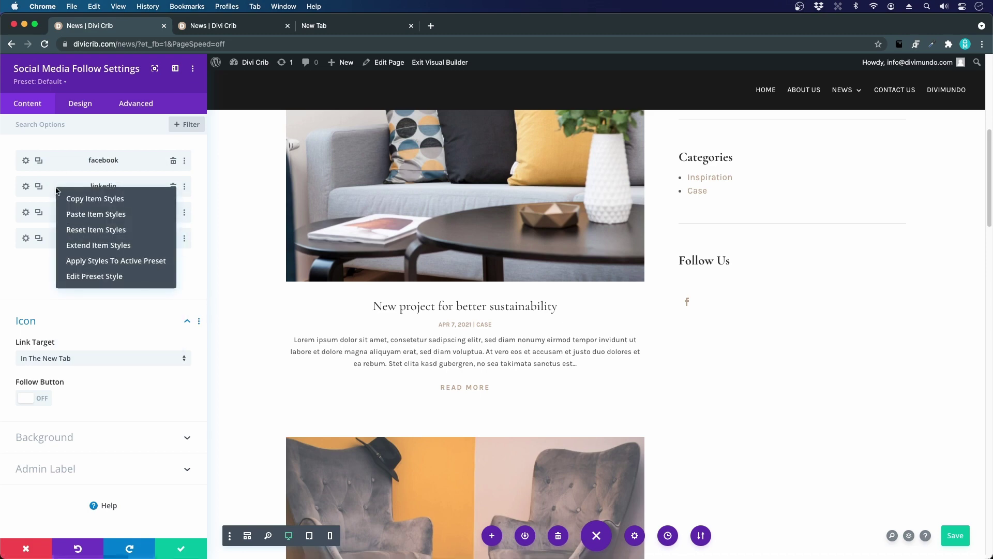
{"action": "left_click", "coordinate": [97, 214]}
{"action": "right_click", "coordinate": [53, 207]}
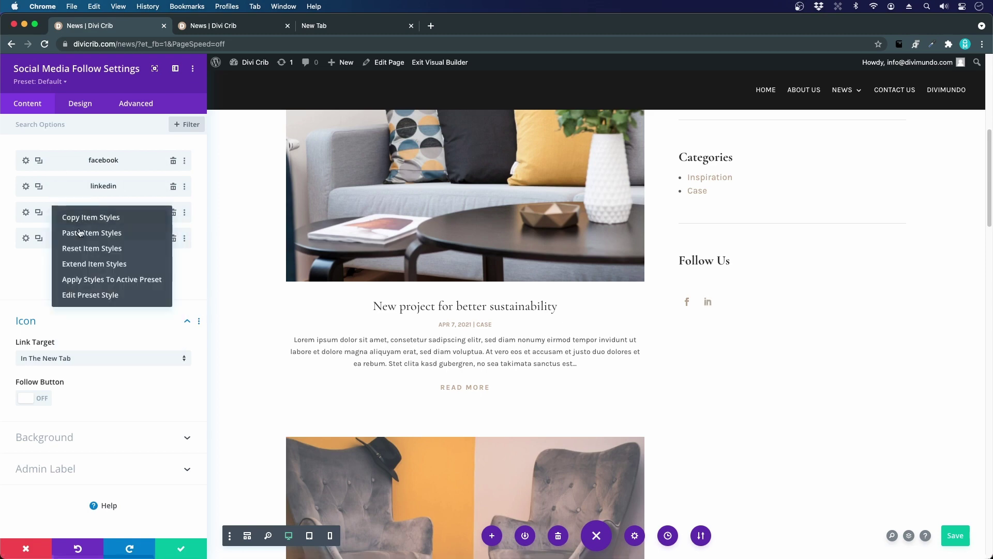
{"action": "left_click", "coordinate": [83, 234]}
{"action": "right_click", "coordinate": [55, 236]}
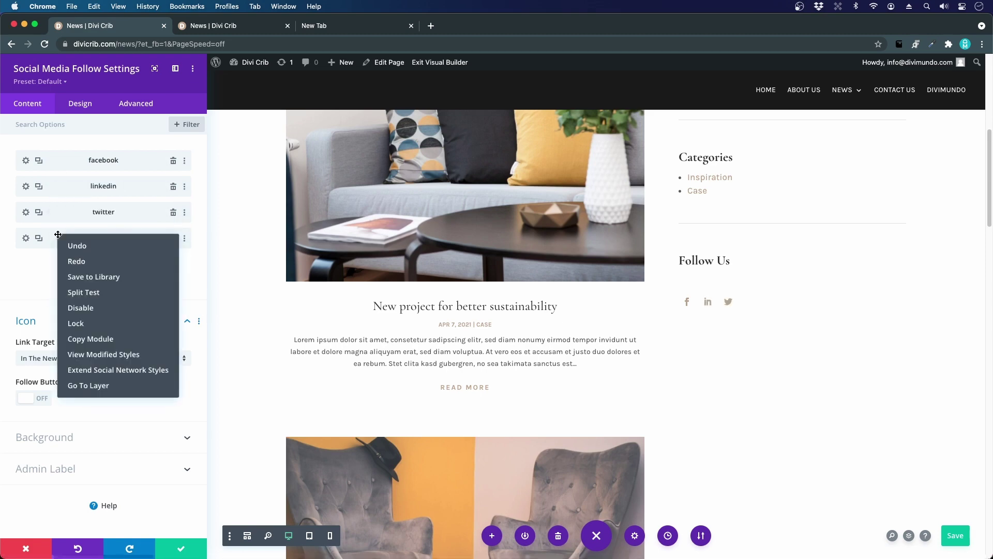
{"action": "right_click", "coordinate": [54, 236]}
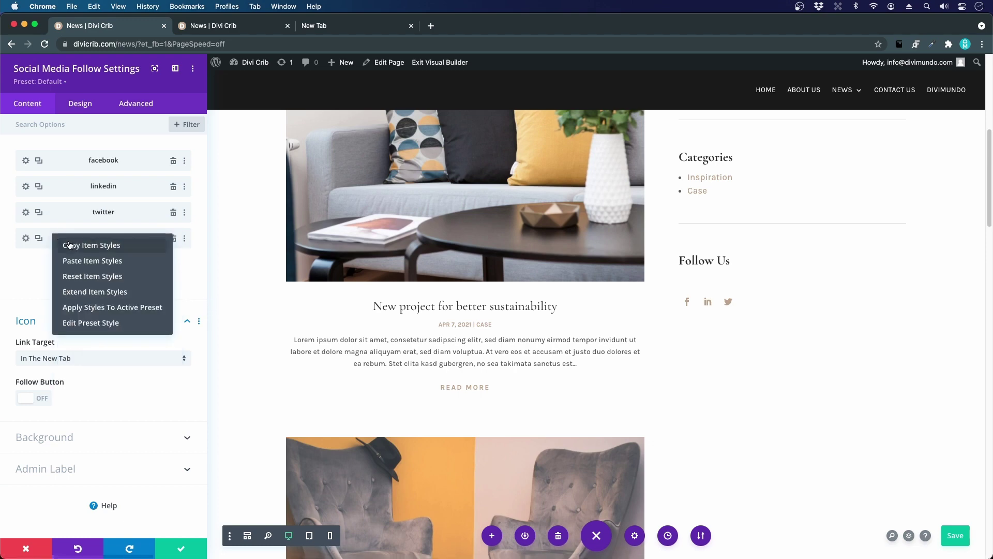
{"action": "left_click", "coordinate": [97, 260]}
Save and close the Social Media Follow settings.
{"action": "left_click", "coordinate": [181, 548]}
{"action": "scroll", "coordinate": [580, 306], "scroll_direction": "up", "scroll_amount": 5}
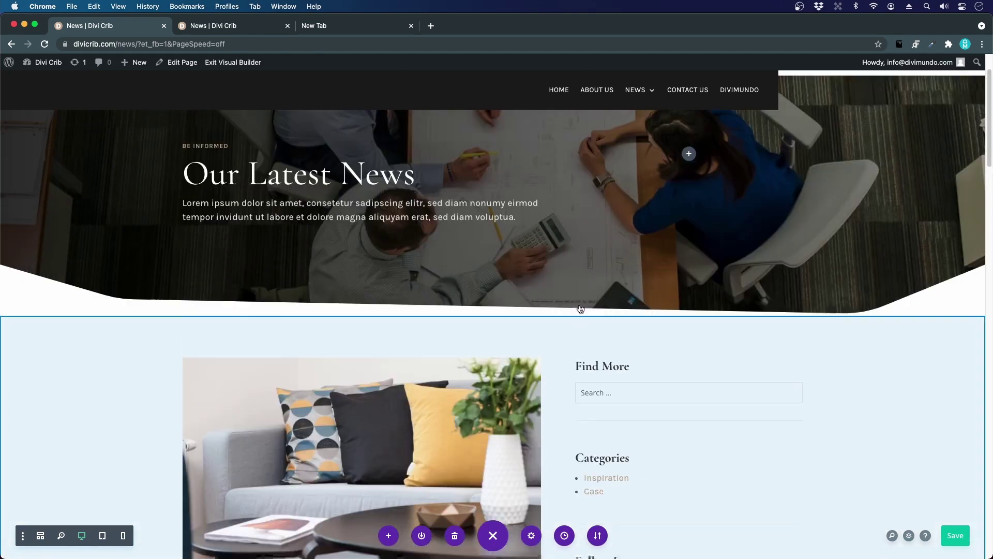
{"action": "scroll", "coordinate": [580, 309], "scroll_direction": "down", "scroll_amount": 4}
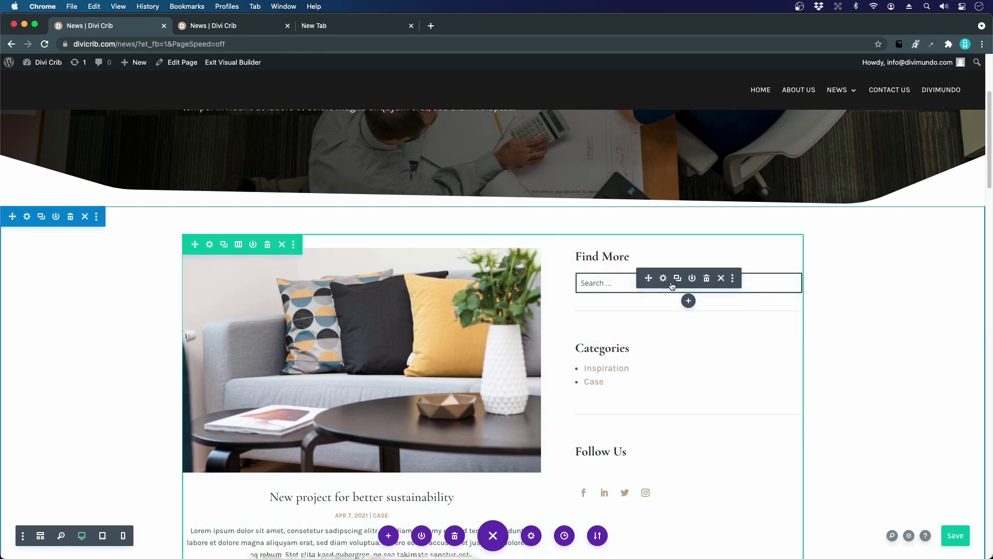
Set the sidebar Search module's field font to Karla.
{"action": "left_click", "coordinate": [664, 278]}
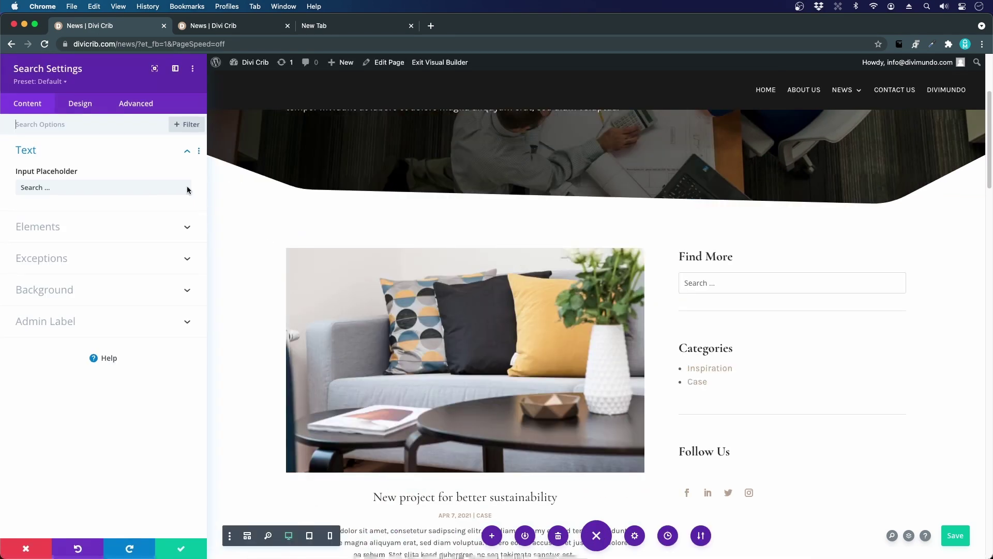
{"action": "left_click", "coordinate": [72, 103]}
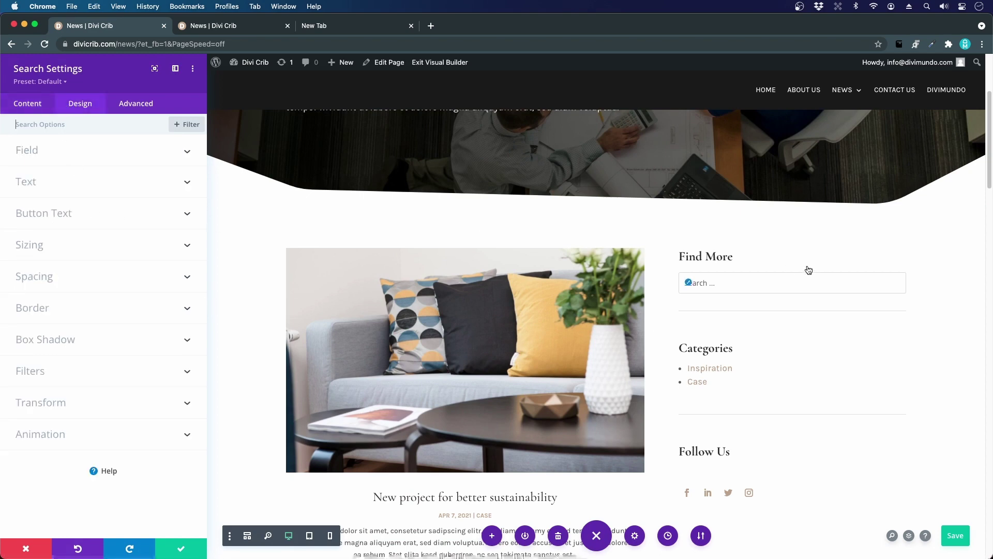
{"action": "left_click", "coordinate": [688, 282]}
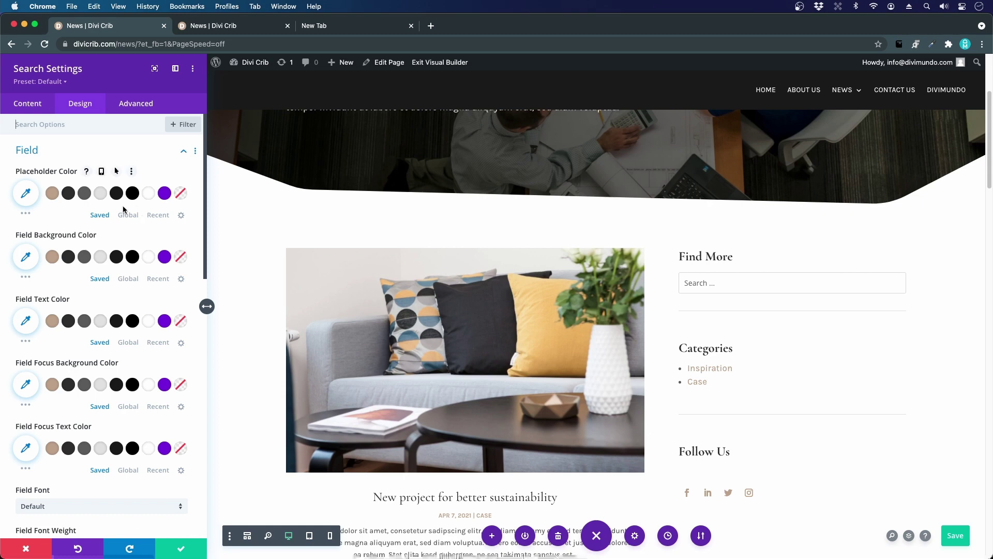
{"action": "scroll", "coordinate": [67, 289], "scroll_direction": "down", "scroll_amount": 1}
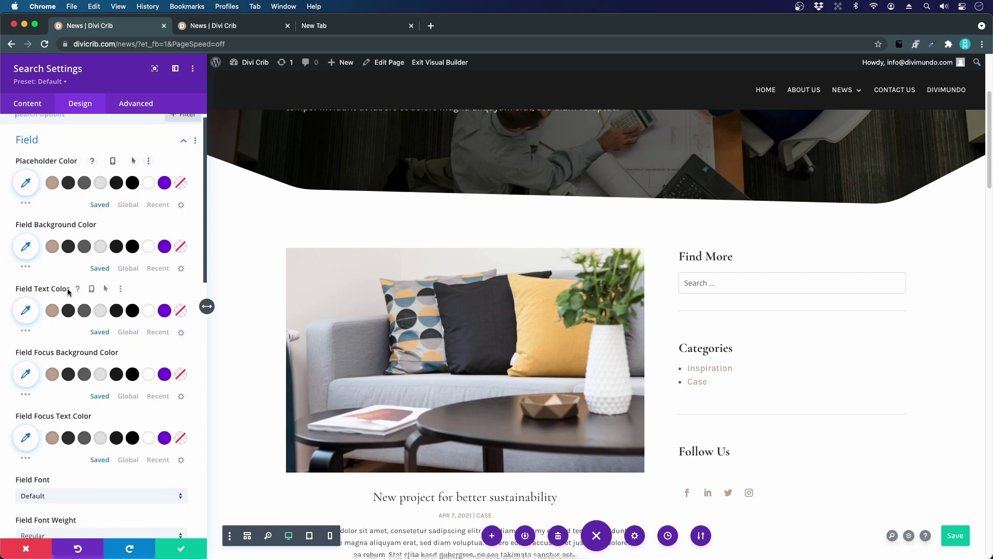
{"action": "scroll", "coordinate": [67, 290], "scroll_direction": "down", "scroll_amount": 2}
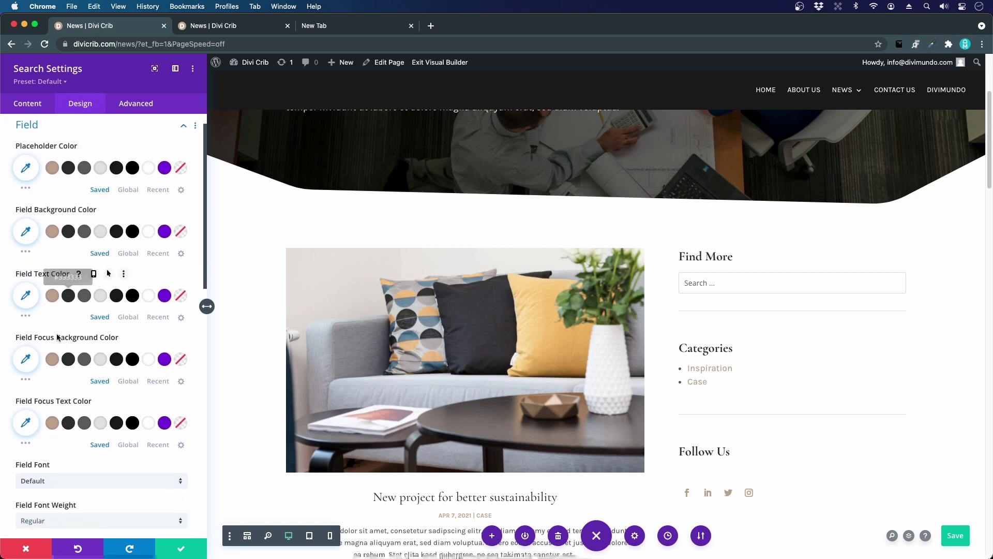
{"action": "left_click", "coordinate": [37, 483]}
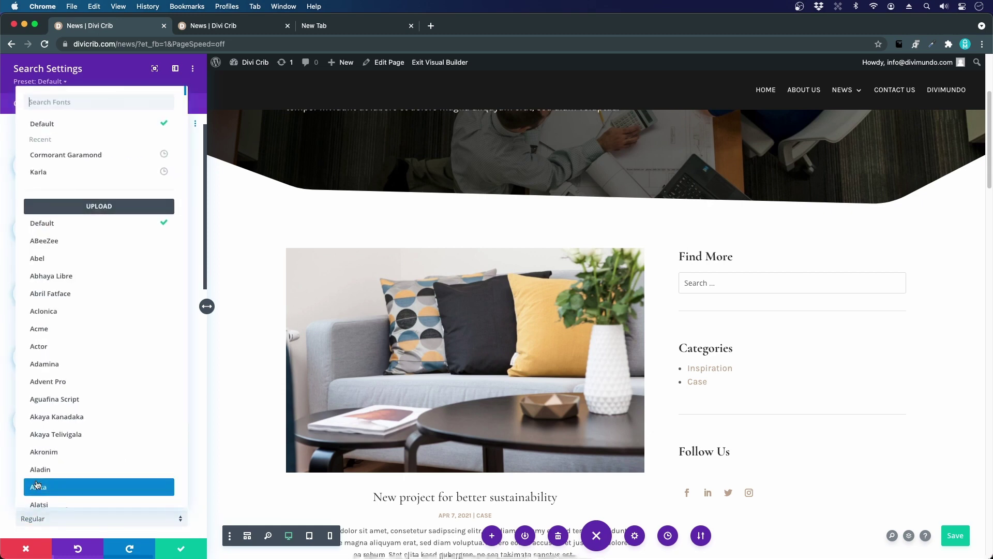
{"action": "left_click", "coordinate": [56, 173]}
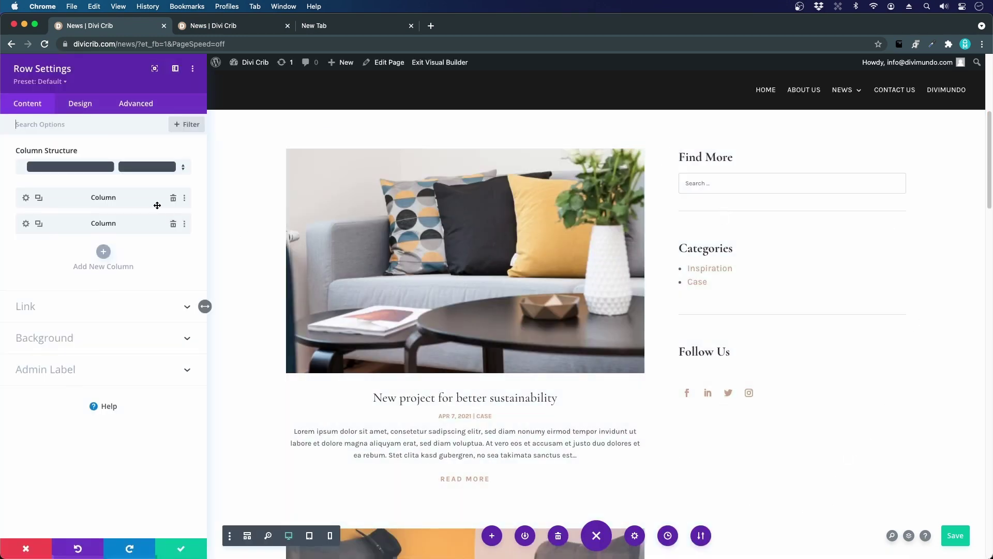
Give the sidebar column a 1px border in light tan #c2ab92.
{"action": "left_click", "coordinate": [180, 548]}
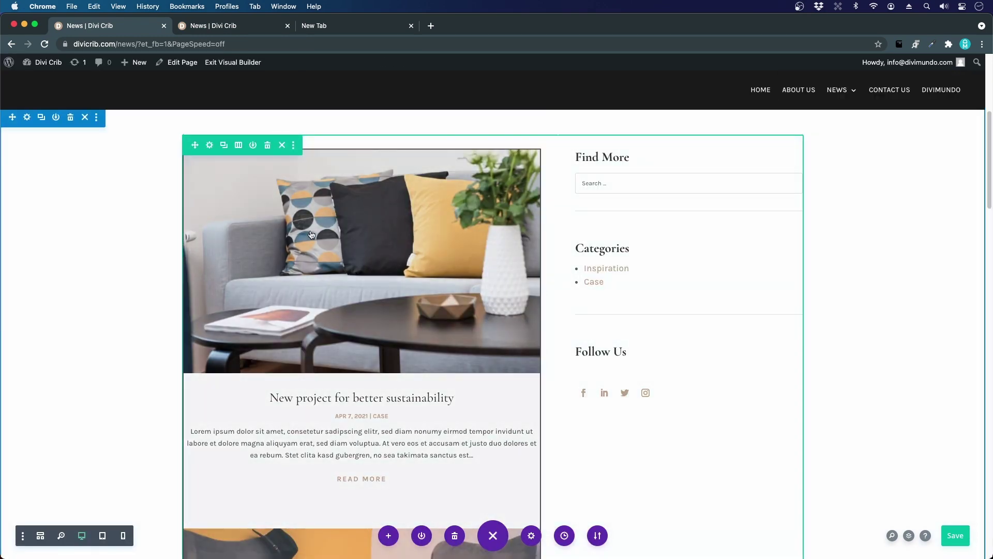
{"action": "left_click", "coordinate": [208, 145]}
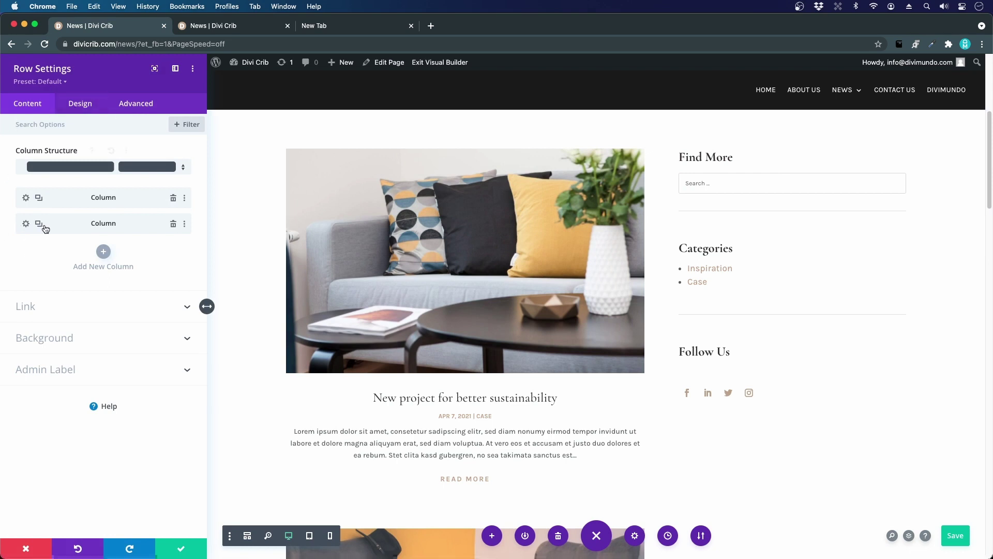
{"action": "left_click", "coordinate": [26, 224]}
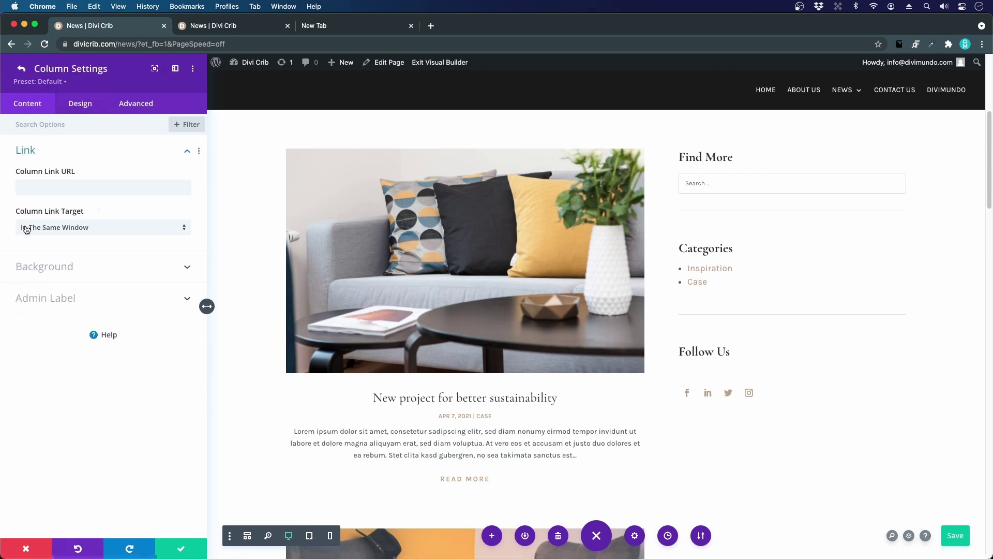
{"action": "left_click", "coordinate": [80, 105]}
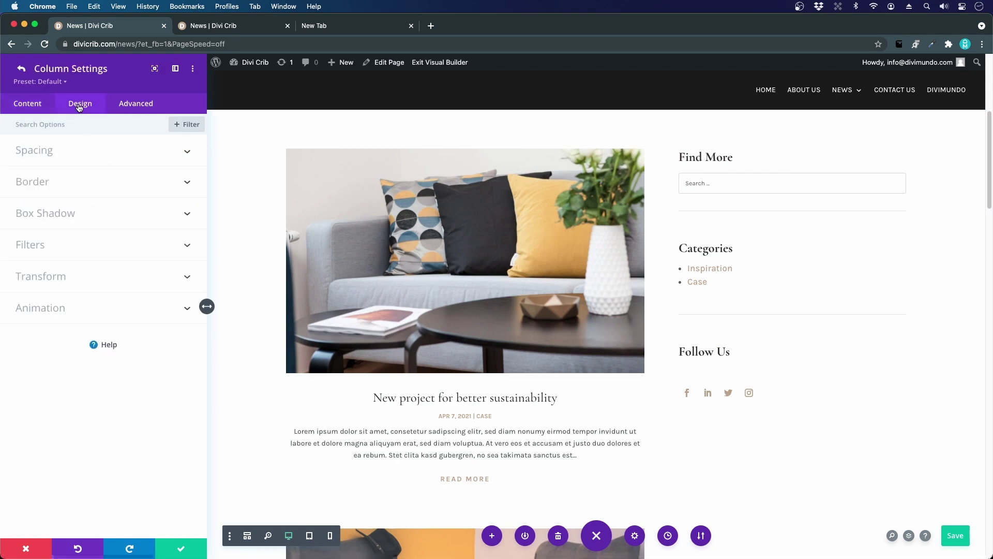
{"action": "left_click", "coordinate": [39, 182]}
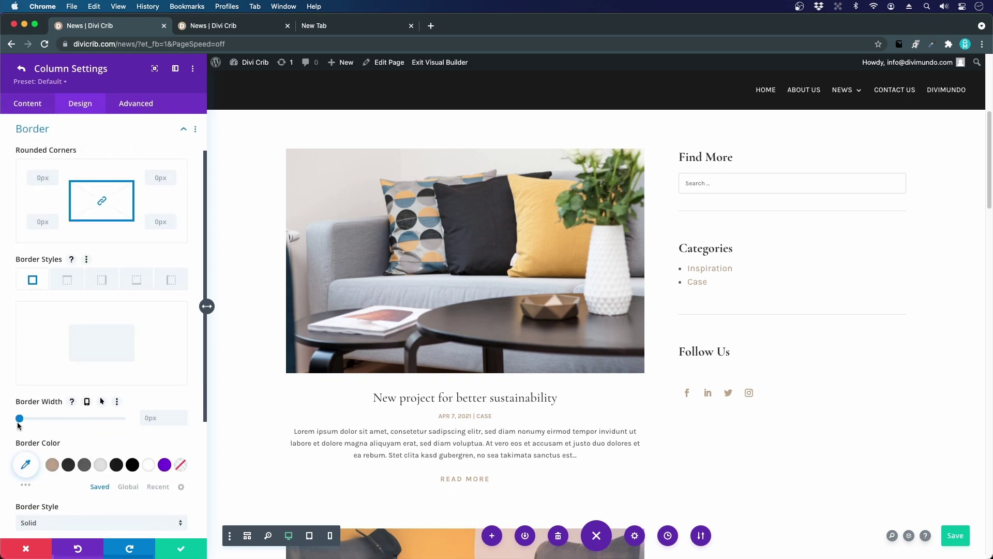
{"action": "left_click_drag", "start_coordinate": [19, 424], "coordinate": [22, 422]}
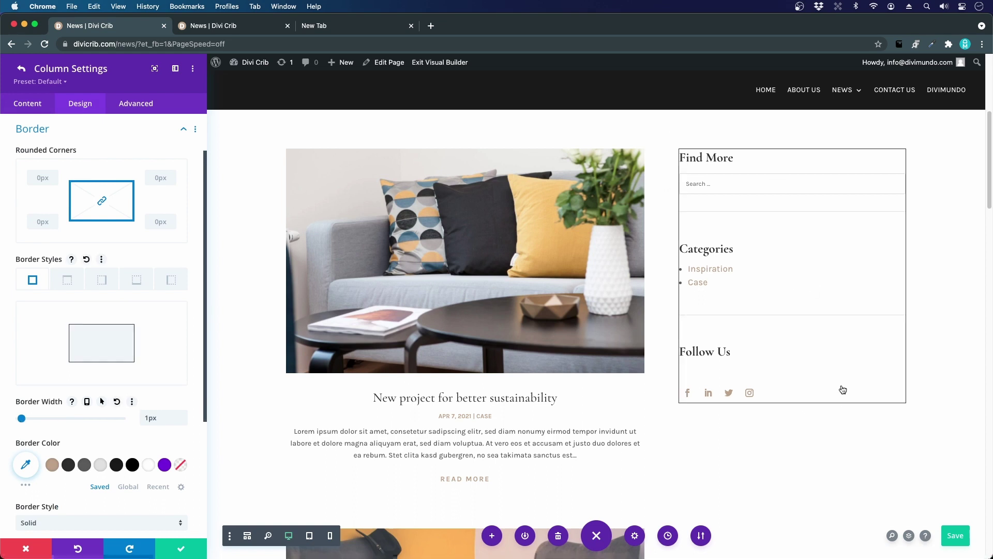
{"action": "left_click", "coordinate": [52, 465]}
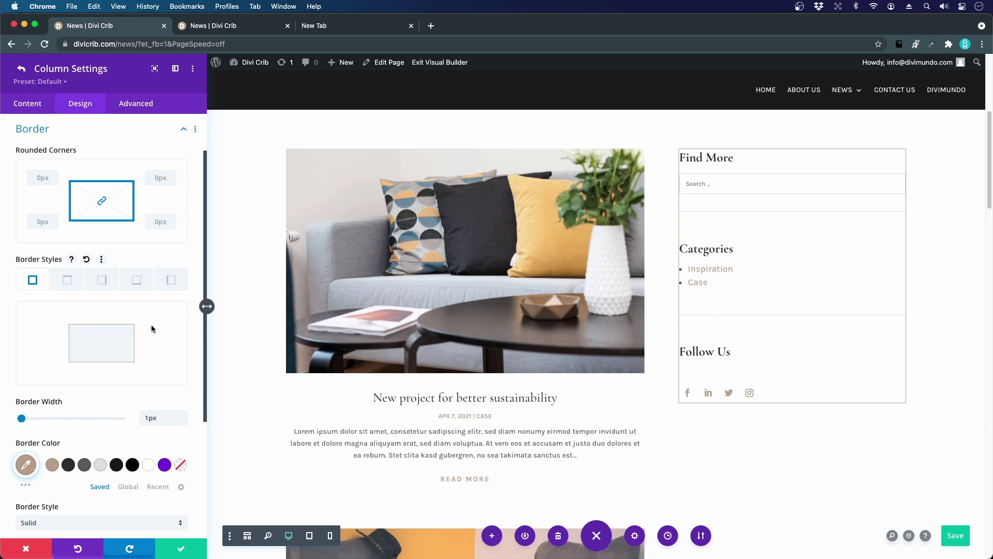
{"action": "scroll", "coordinate": [66, 252], "scroll_direction": "down", "scroll_amount": 5}
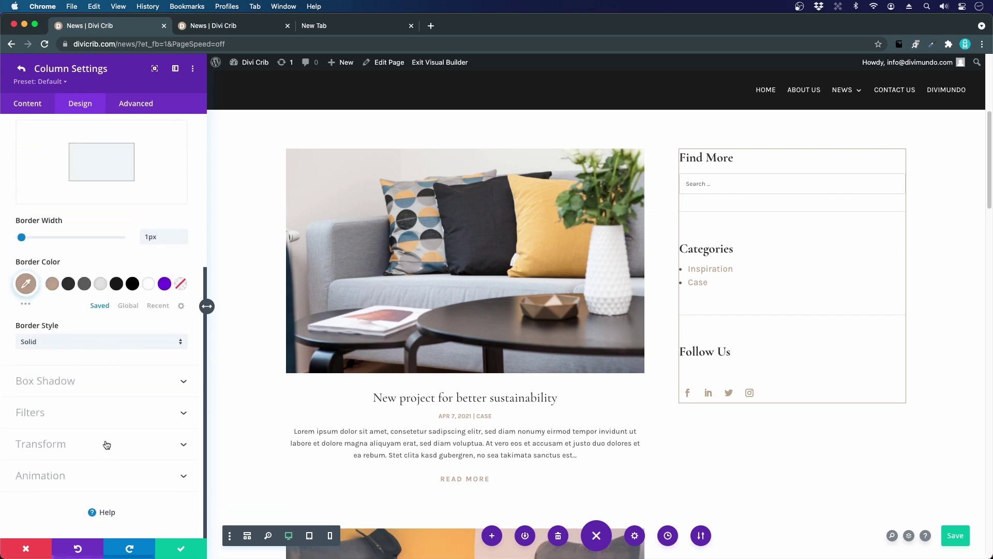
{"action": "scroll", "coordinate": [81, 412], "scroll_direction": "up", "scroll_amount": 6}
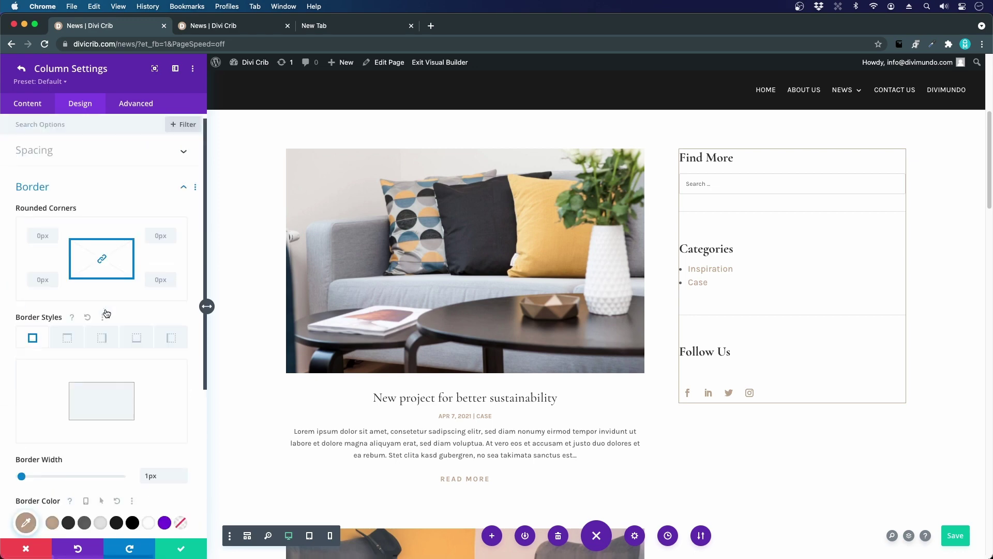
Set the sidebar column's padding to 40px on top, bottom, left and right.
{"action": "left_click", "coordinate": [41, 156]}
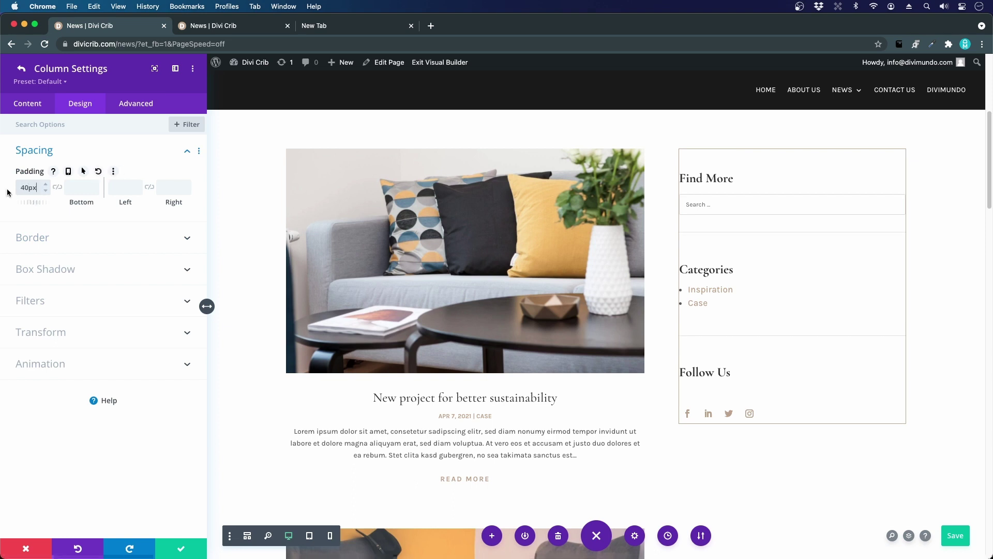
{"action": "left_click", "coordinate": [56, 188]}
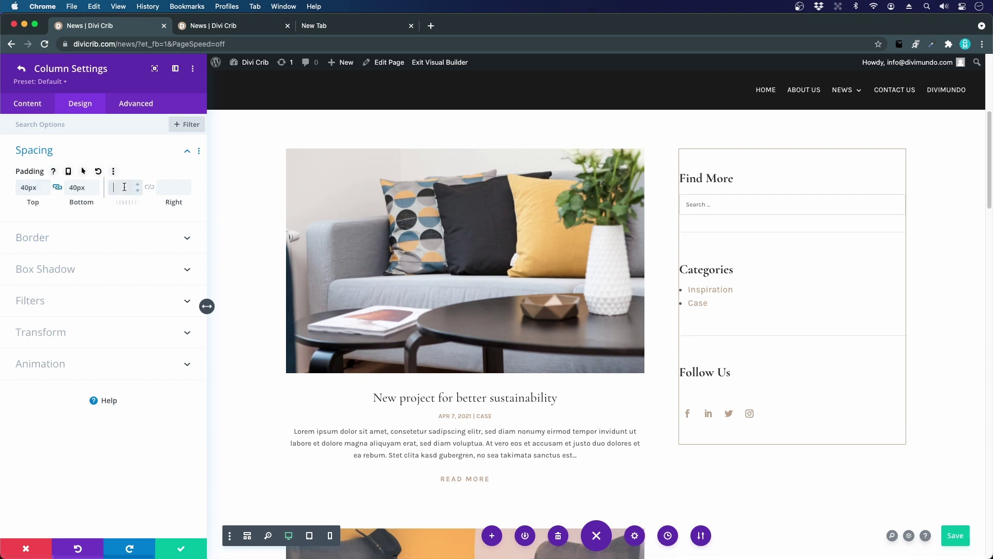
{"action": "type", "text": "40px"}
{"action": "left_click", "coordinate": [150, 187]}
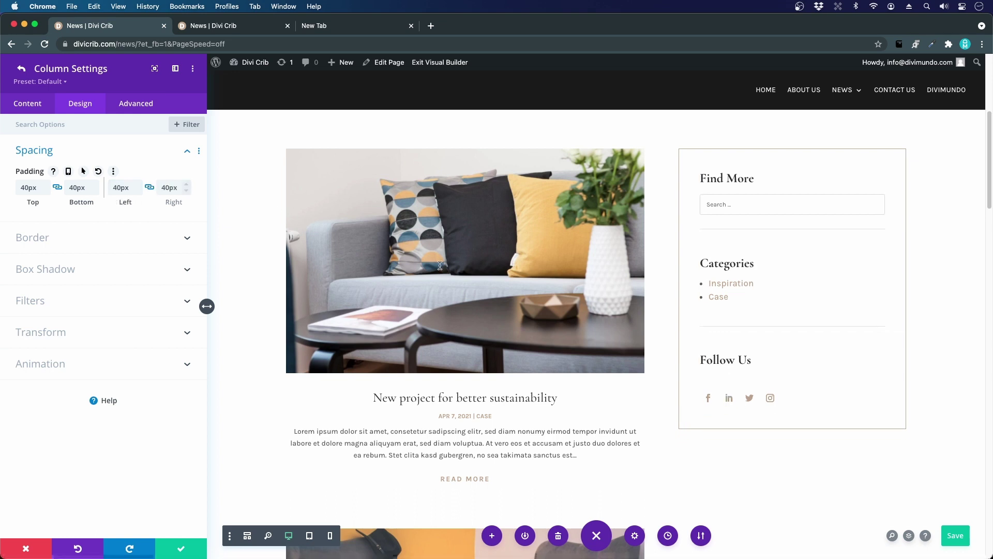
{"action": "scroll", "coordinate": [676, 326], "scroll_direction": "up", "scroll_amount": 2}
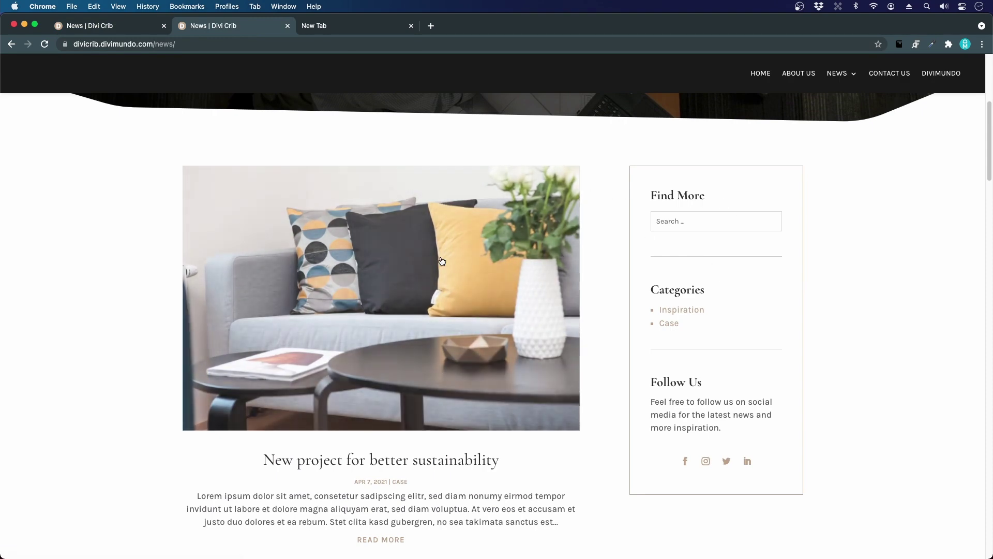
{"action": "left_click", "coordinate": [117, 21]}
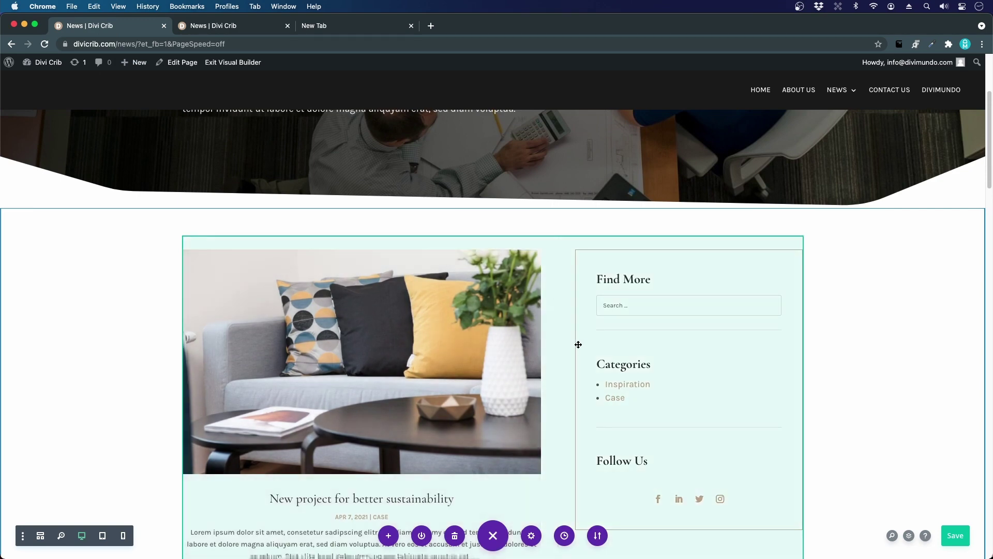
{"action": "key", "text": "ctrl+Tab"}
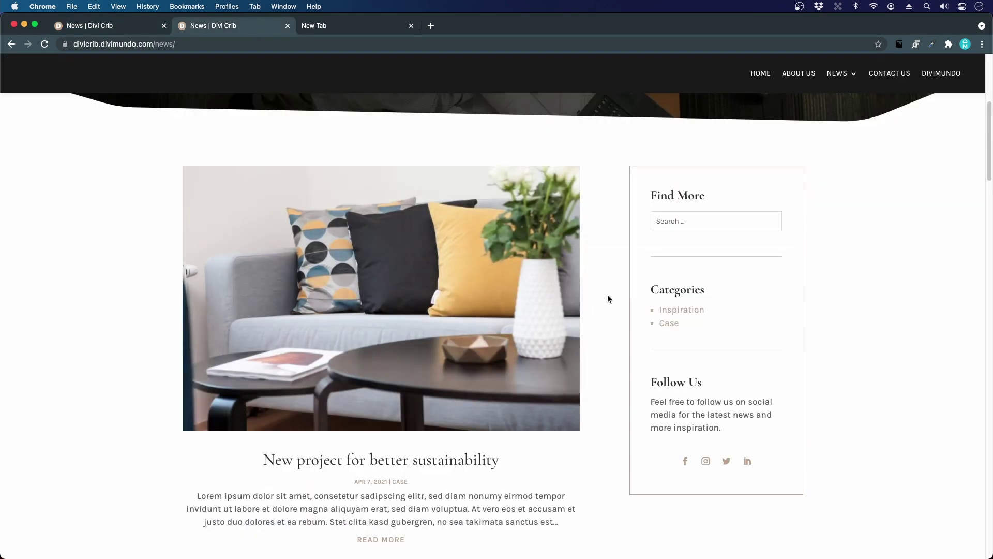
Enable a custom gutter width on the blog-and-sidebar row and raise it from 3 to 4.
{"action": "left_click", "coordinate": [123, 25]}
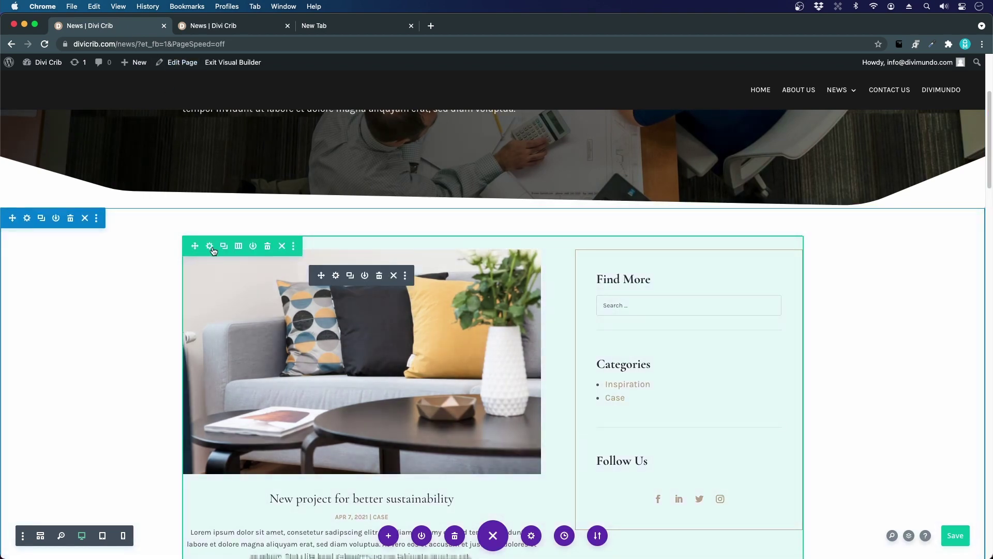
{"action": "left_click", "coordinate": [211, 248]}
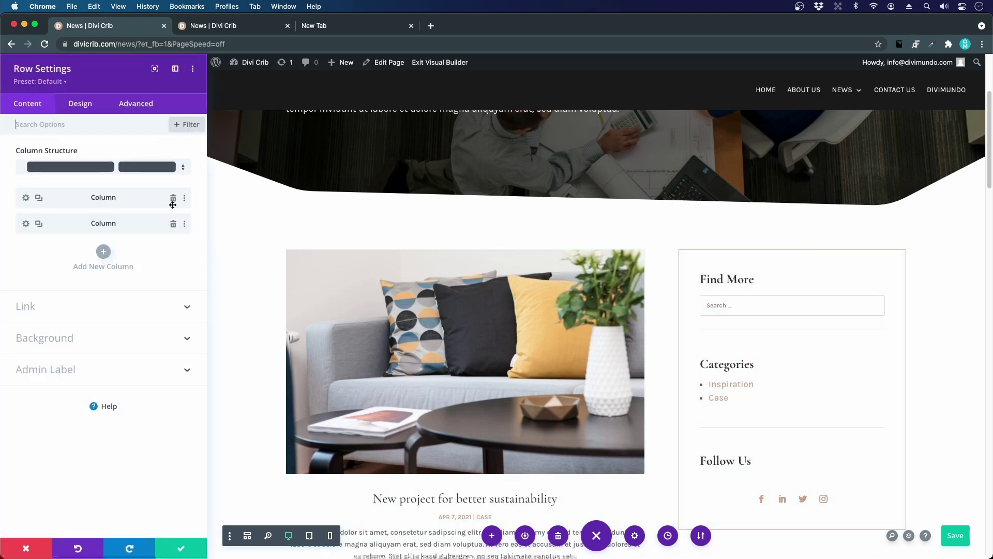
{"action": "left_click", "coordinate": [87, 108]}
{"action": "left_click", "coordinate": [32, 155]}
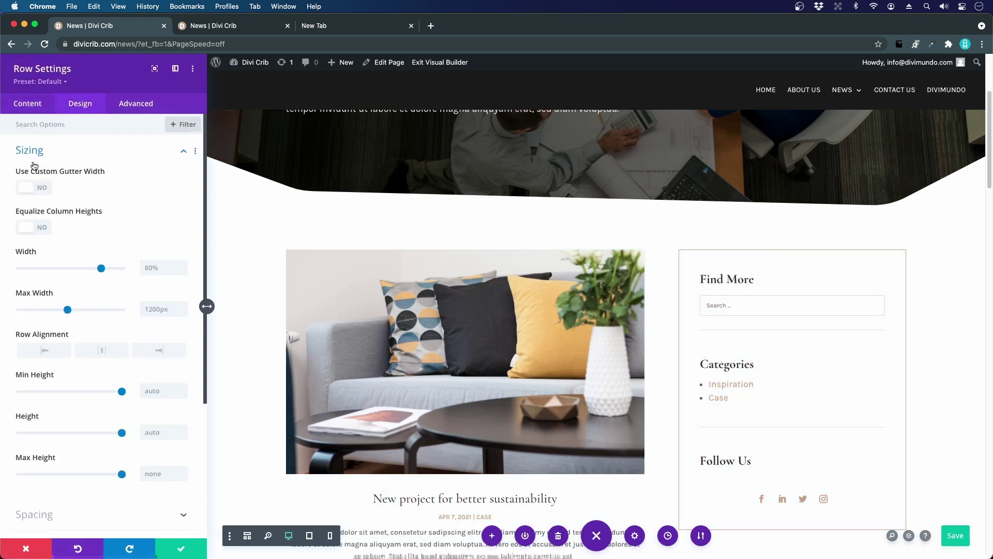
{"action": "left_click", "coordinate": [40, 191]}
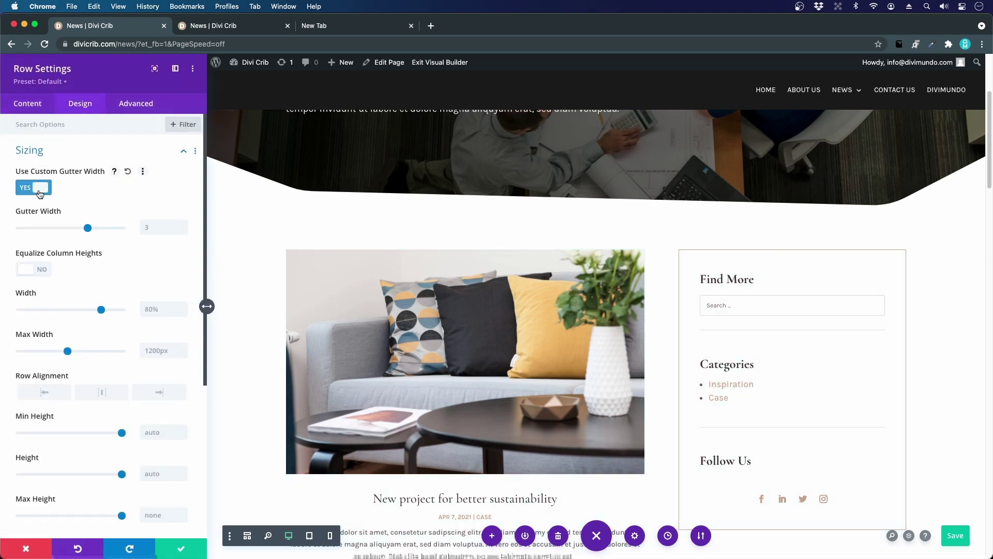
{"action": "left_click_drag", "start_coordinate": [87, 227], "coordinate": [146, 226]}
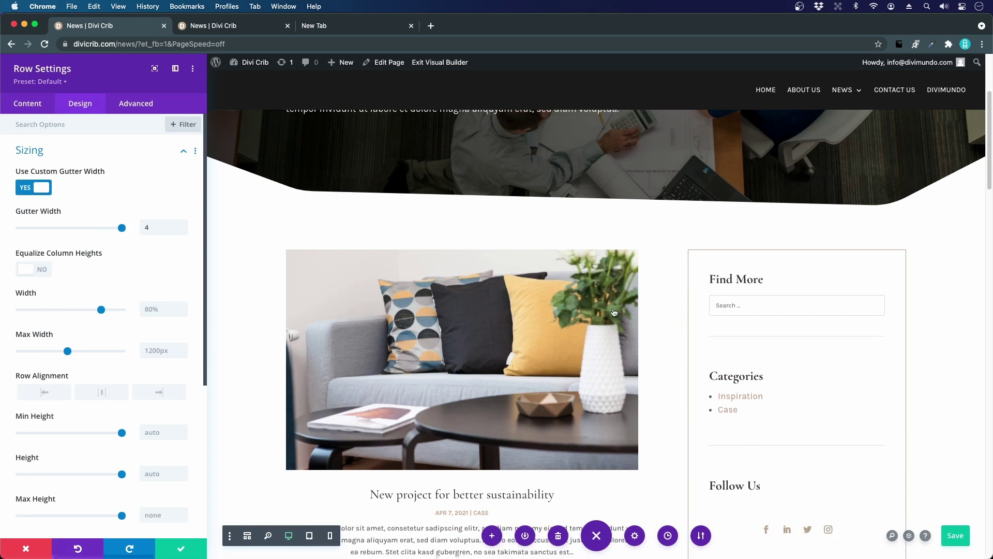
{"action": "scroll", "coordinate": [615, 312], "scroll_direction": "up", "scroll_amount": 2}
{"action": "key", "text": "ctrl+Tab"}
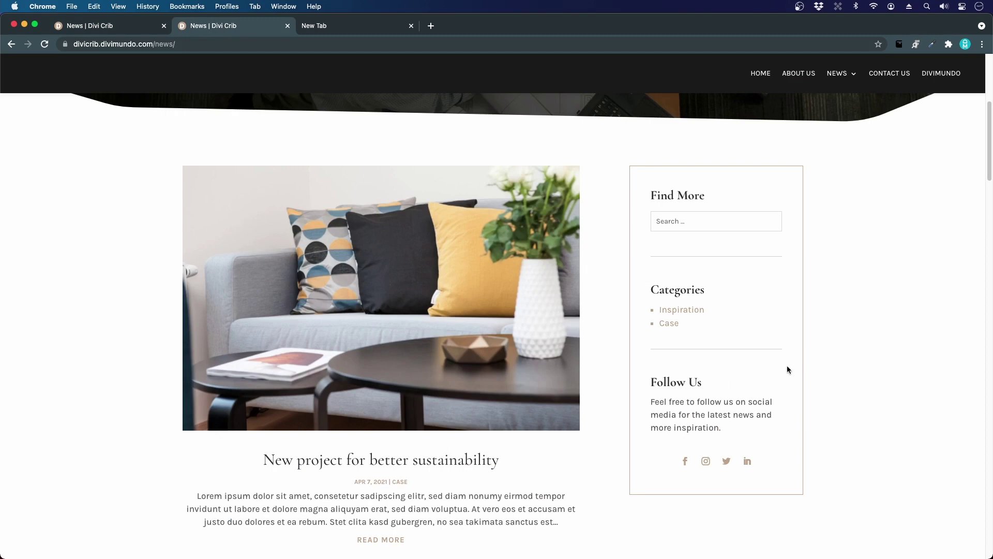
{"action": "left_click", "coordinate": [127, 27]}
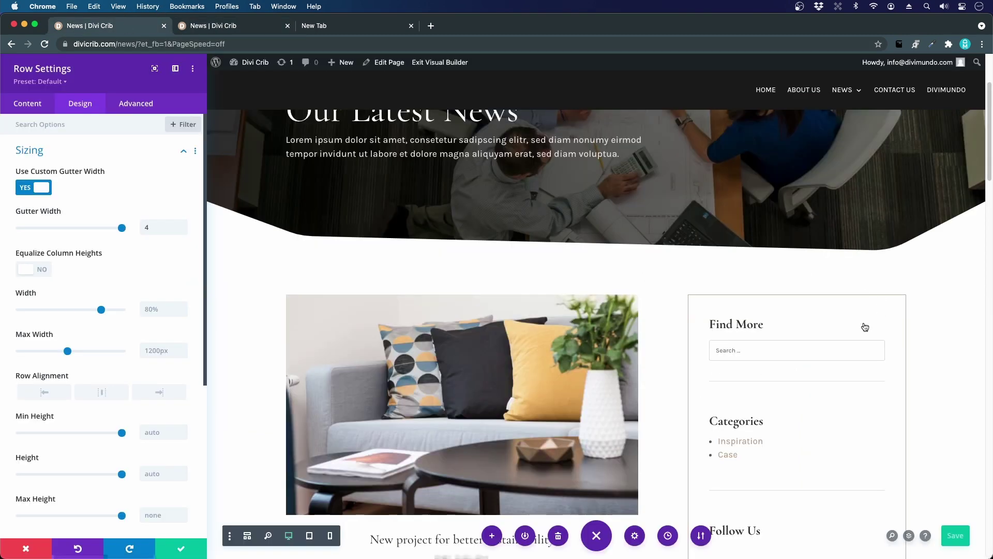
{"action": "scroll", "coordinate": [660, 421], "scroll_direction": "down", "scroll_amount": 5}
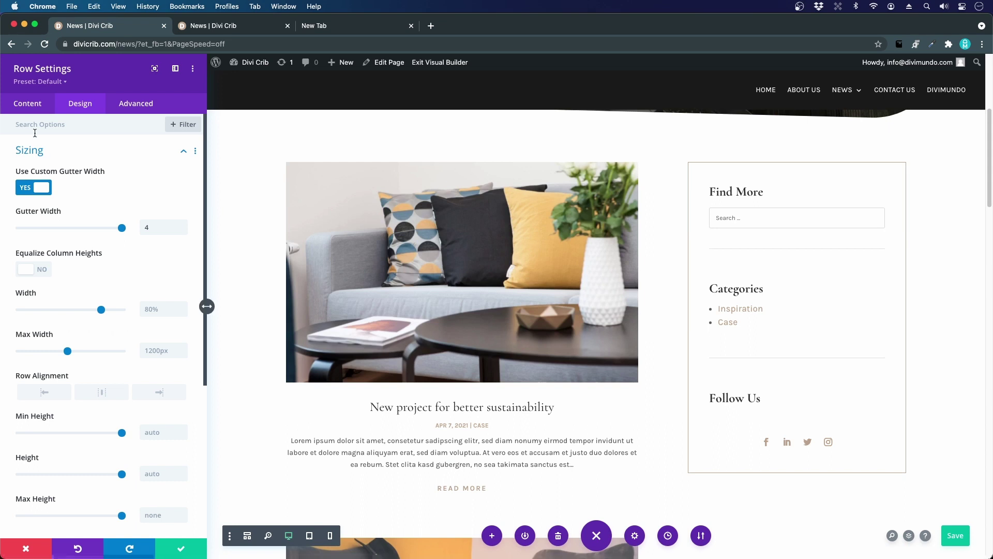
Change the blog-and-sidebar row's column structure to the 2/3 + 1/3 layout.
{"action": "left_click", "coordinate": [48, 108]}
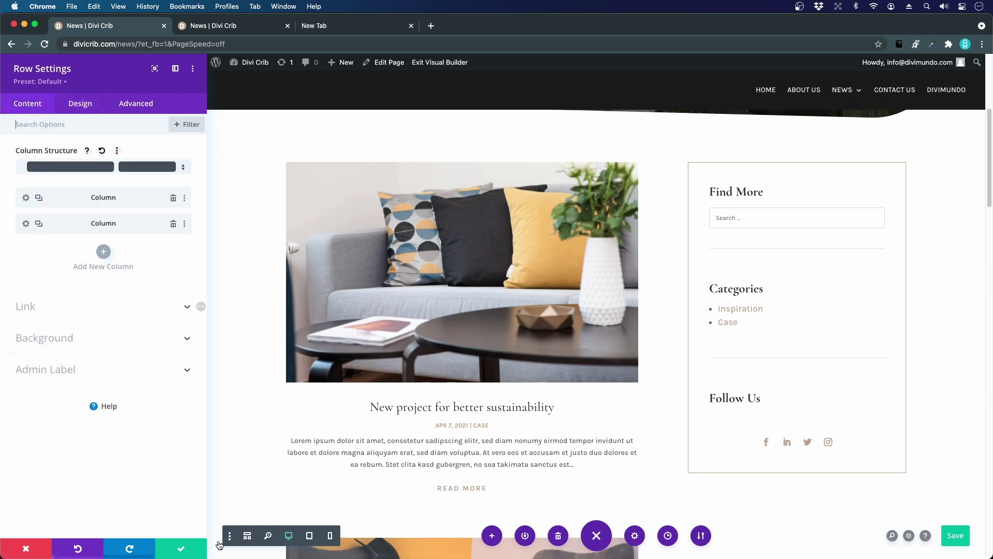
{"action": "left_click", "coordinate": [191, 548]}
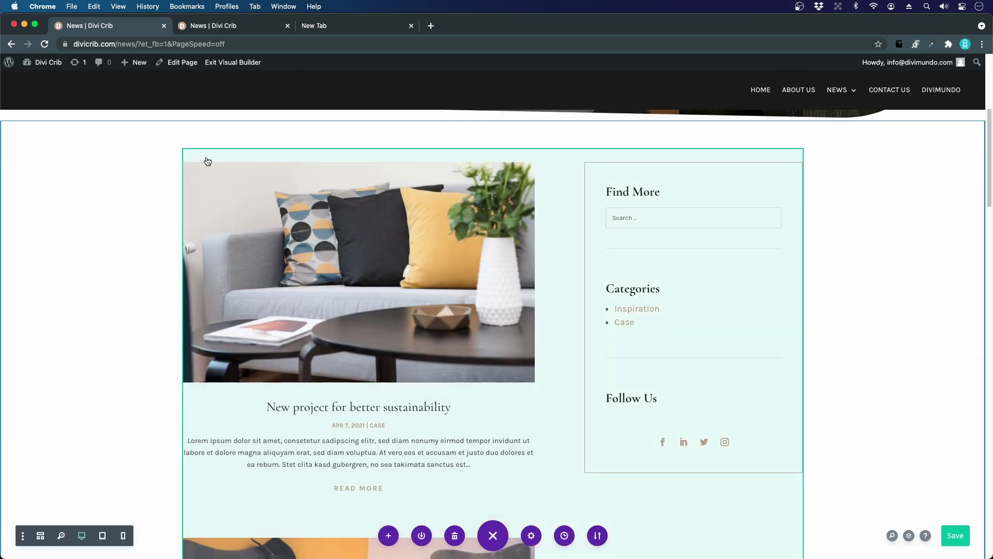
{"action": "mouse_move", "coordinate": [209, 161]}
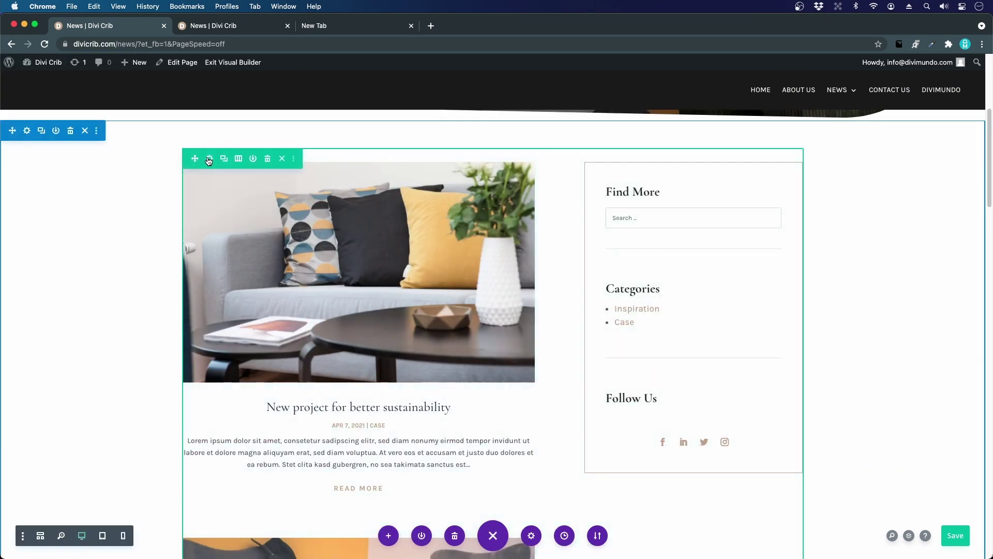
{"action": "left_click", "coordinate": [239, 160]}
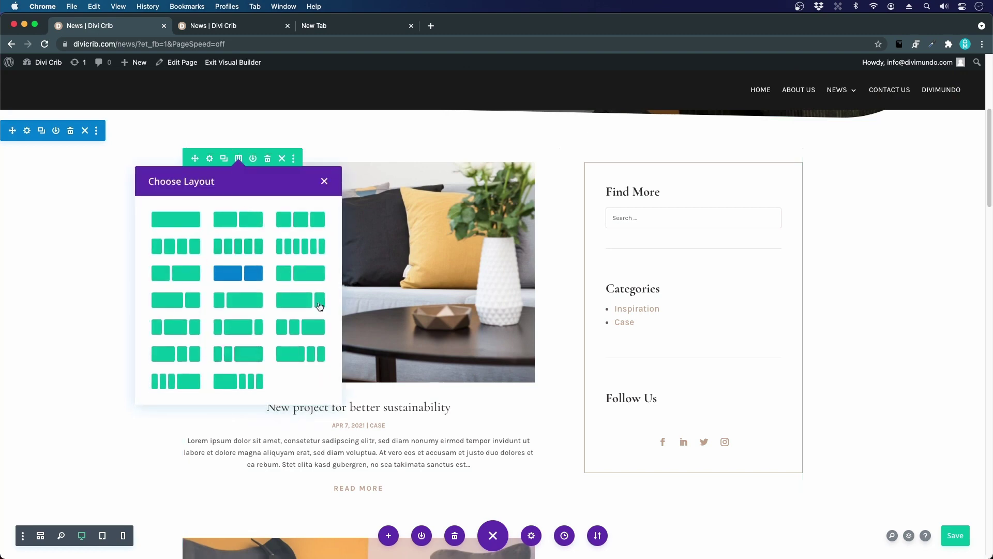
{"action": "left_click", "coordinate": [324, 181]}
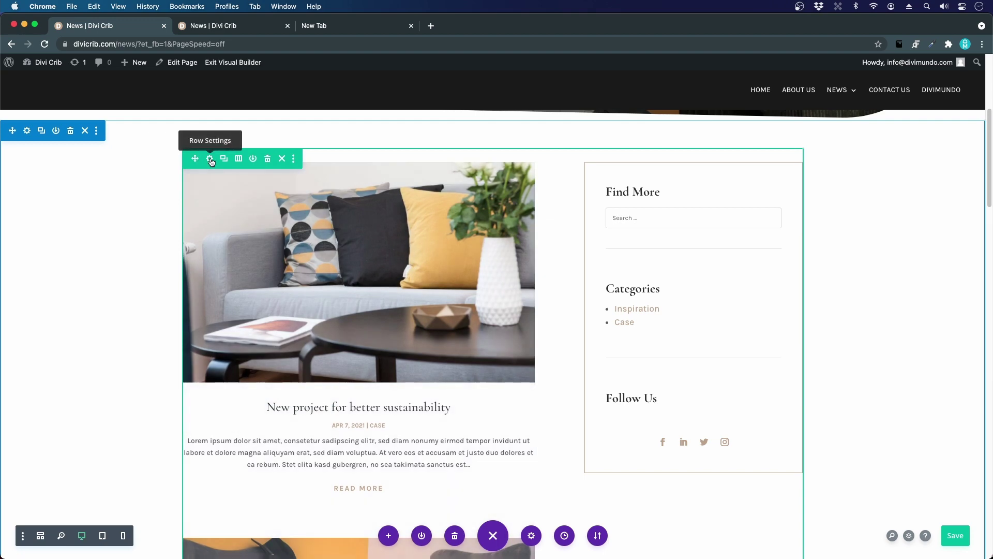
{"action": "left_click", "coordinate": [210, 159]}
{"action": "left_click", "coordinate": [102, 171]}
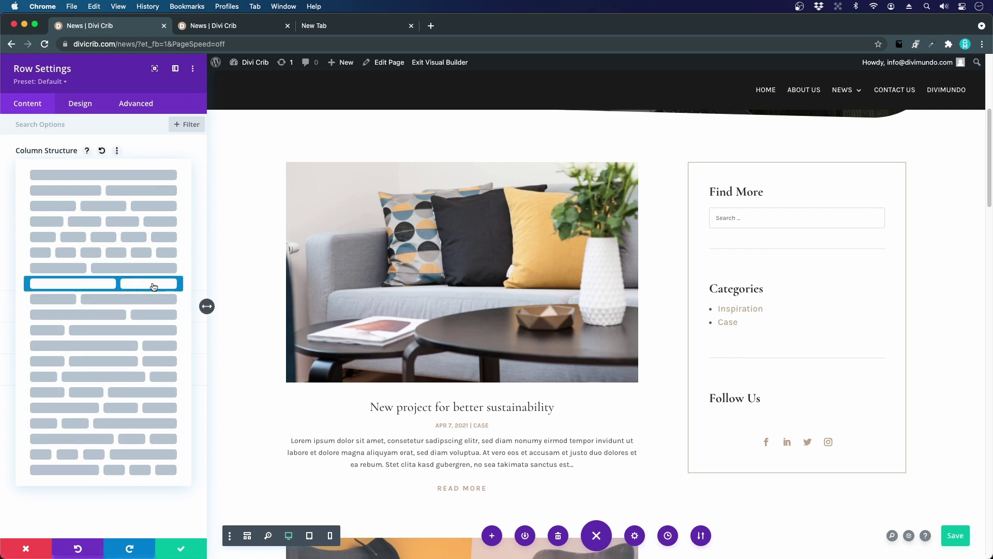
{"action": "left_click", "coordinate": [150, 313]}
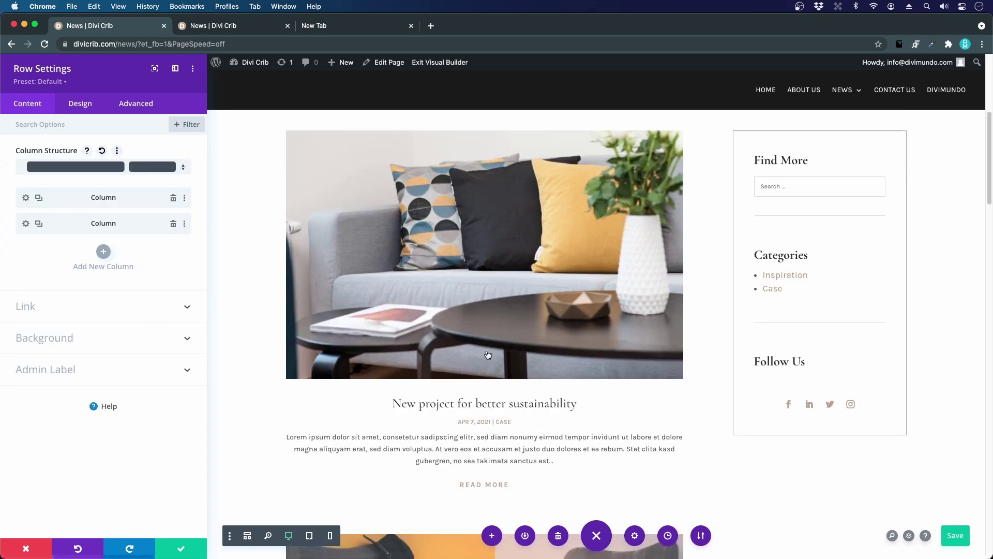
{"action": "scroll", "coordinate": [488, 353], "scroll_direction": "up", "scroll_amount": 2}
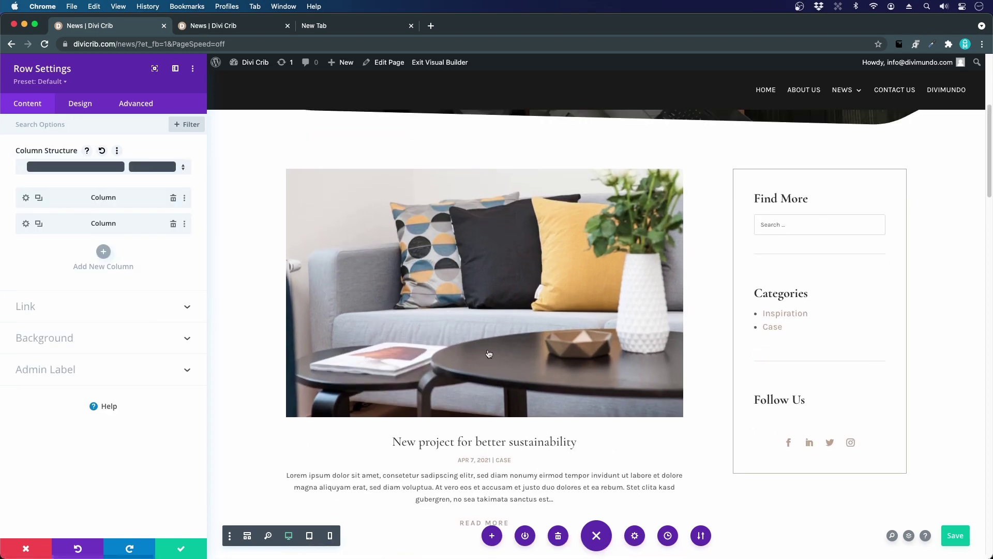
Save the row settings and copy the Follow Us paragraph from the live News page.
{"action": "left_click", "coordinate": [180, 548]}
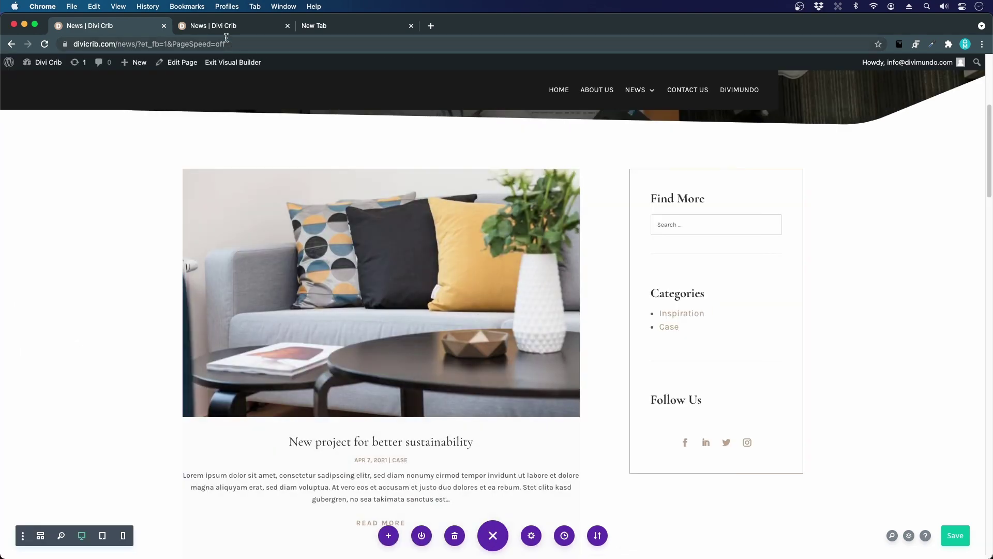
{"action": "left_click", "coordinate": [229, 26]}
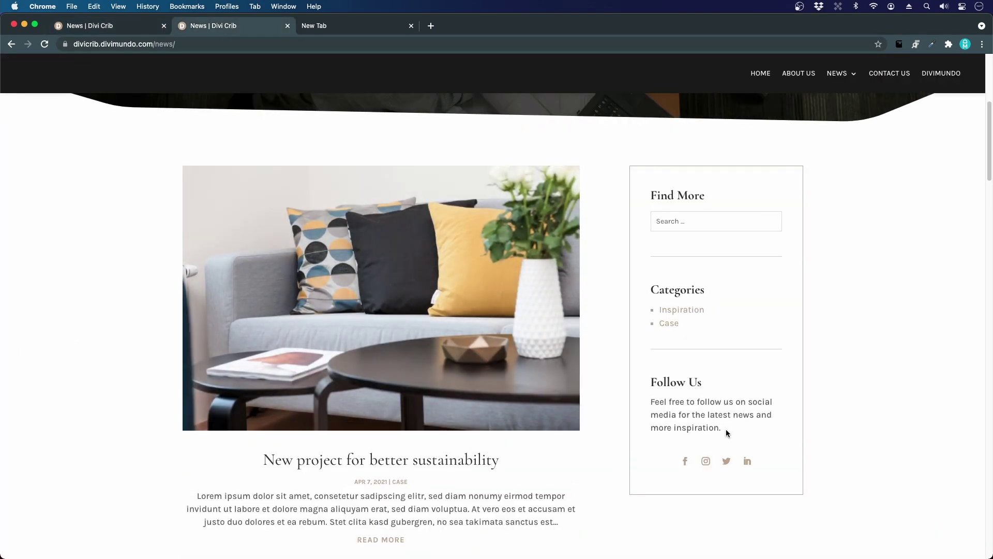
{"action": "left_click_drag", "start_coordinate": [728, 428], "coordinate": [658, 409]}
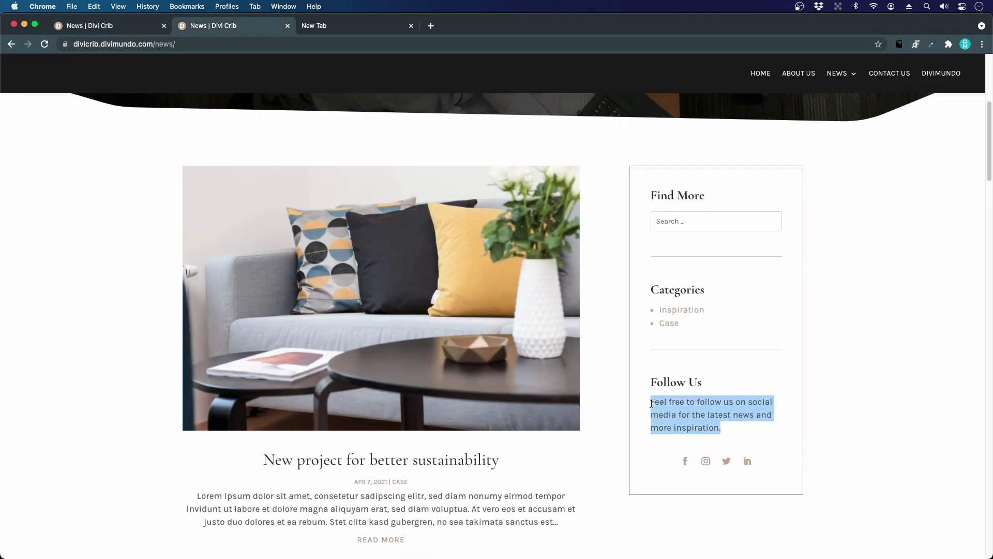
{"action": "key", "text": "super+c"}
{"action": "left_click", "coordinate": [147, 26]}
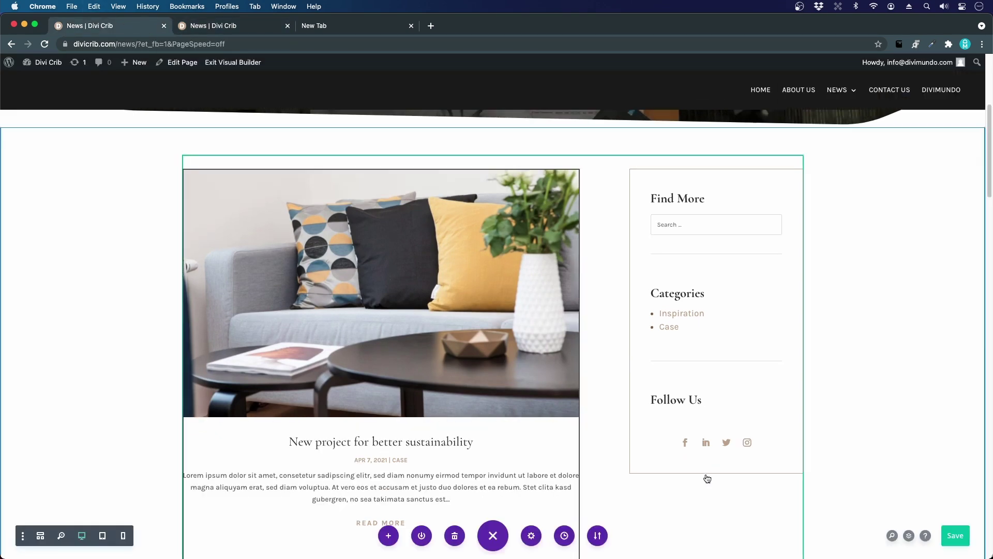
Paste the paragraph as plain text on a new line below the Follow Us heading and save.
{"action": "left_click", "coordinate": [685, 397]}
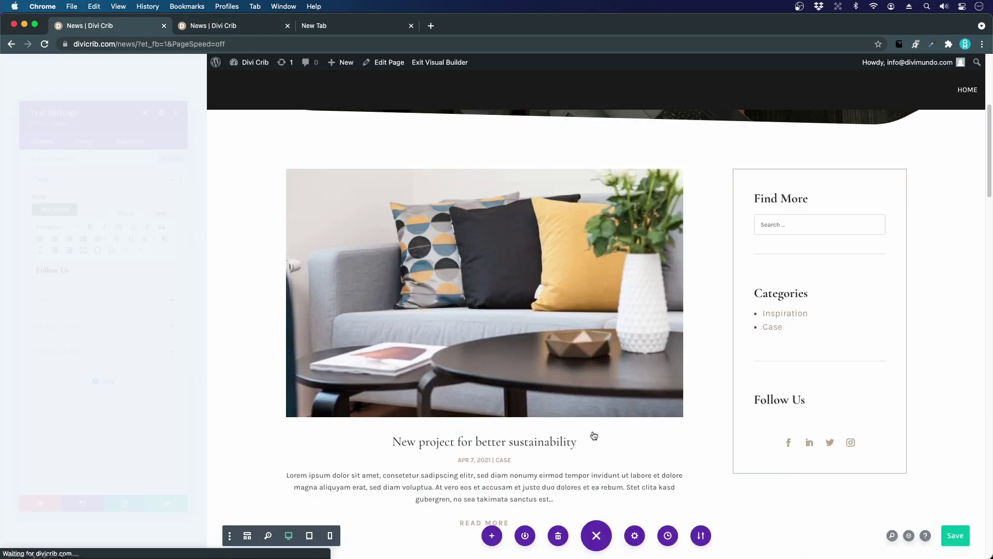
{"action": "left_click", "coordinate": [82, 261]}
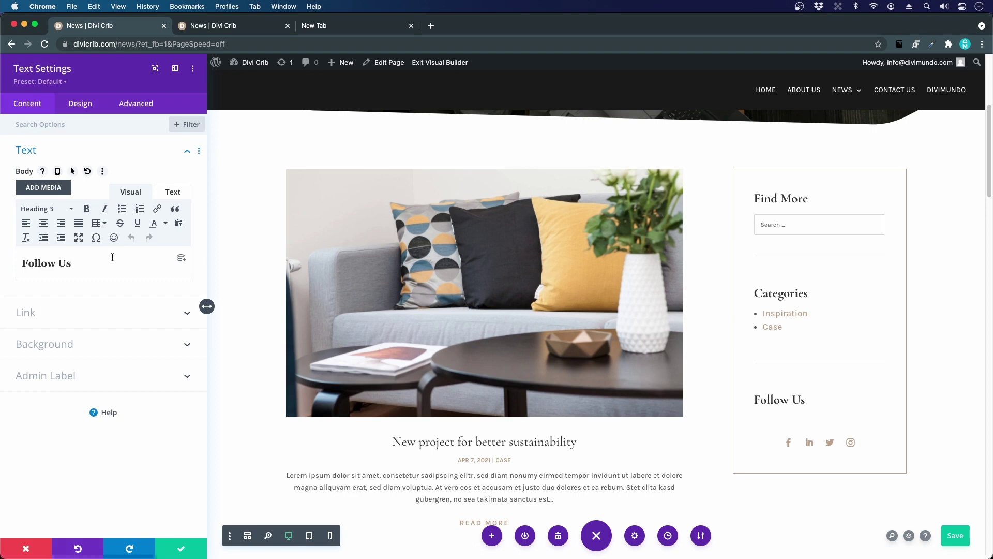
{"action": "key", "text": "Return"}
{"action": "left_click", "coordinate": [179, 223]}
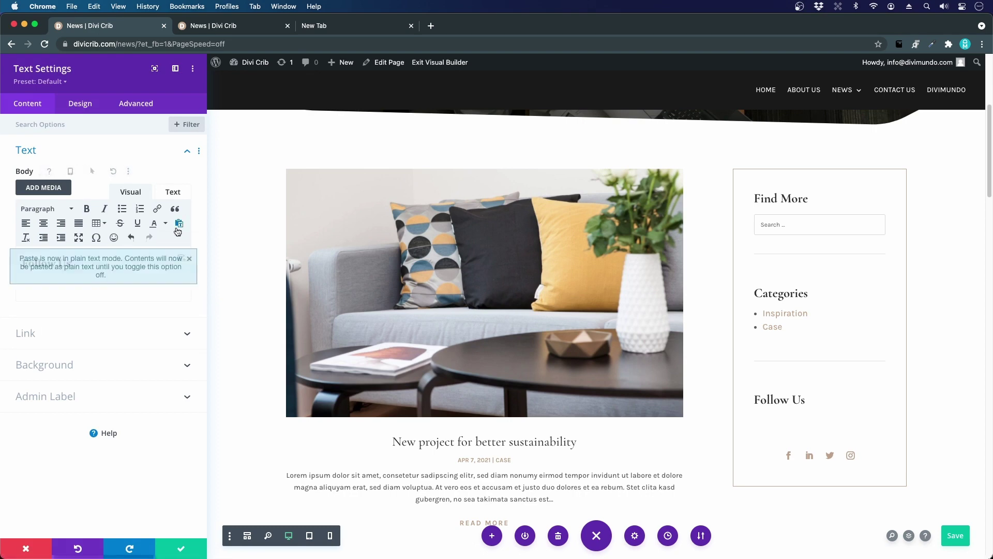
{"action": "left_click", "coordinate": [189, 258]}
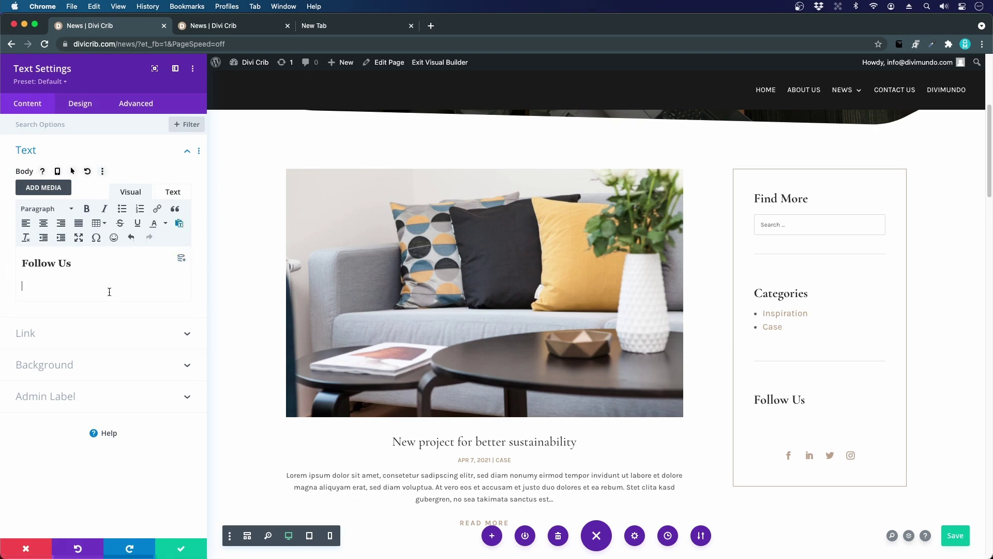
{"action": "key", "text": "super+v"}
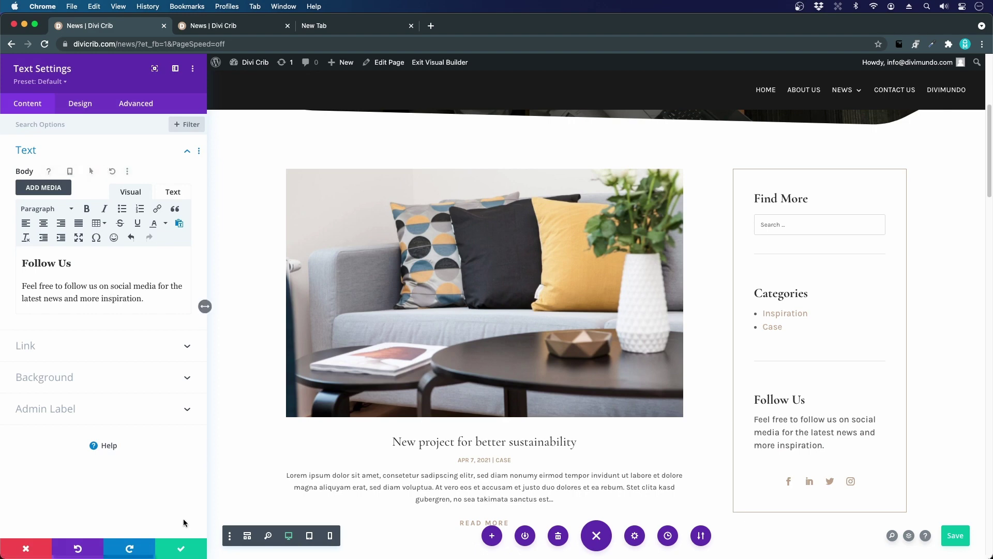
{"action": "left_click", "coordinate": [181, 548]}
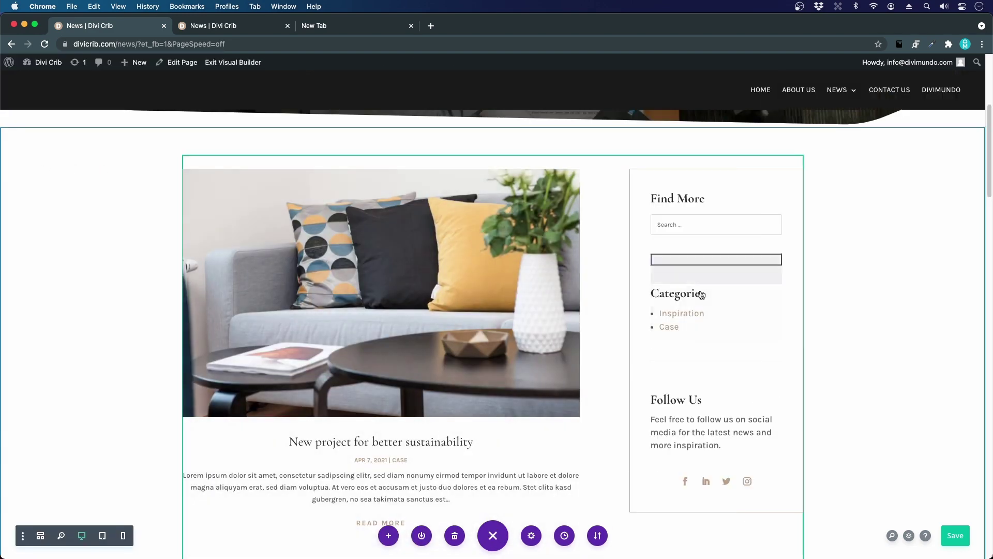
Set the divider line position to Vertically Centered and extend it to all dividers.
{"action": "left_click", "coordinate": [691, 259]}
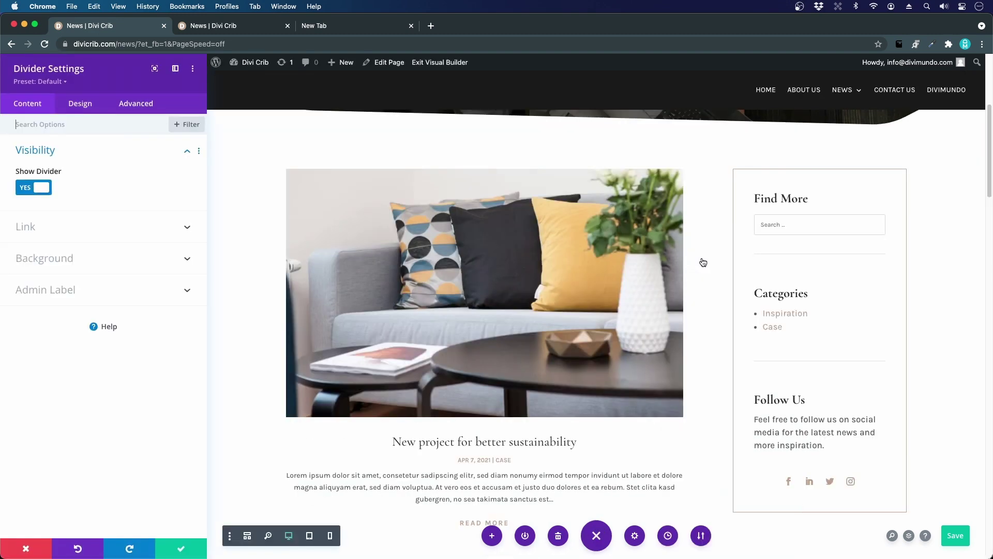
{"action": "left_click", "coordinate": [77, 107]}
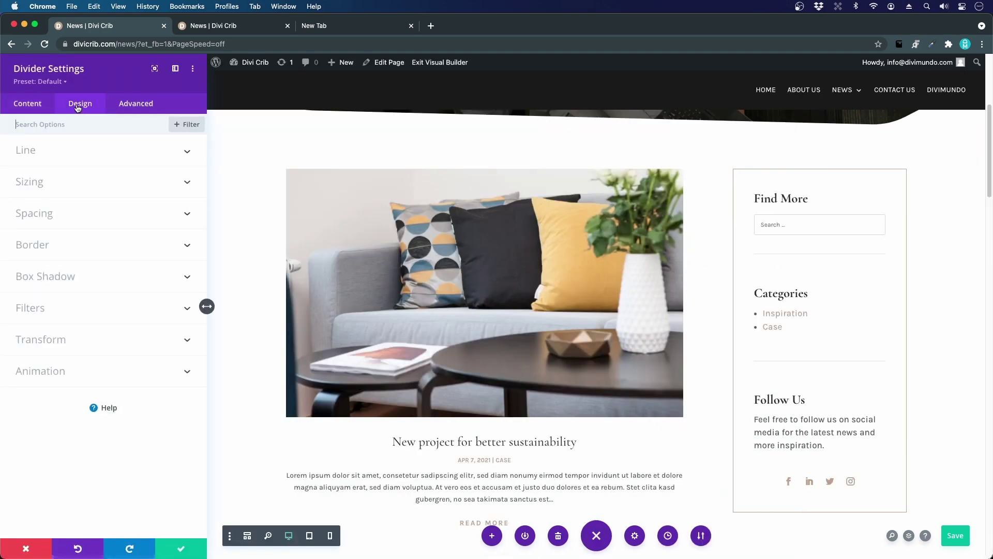
{"action": "left_click", "coordinate": [41, 150]}
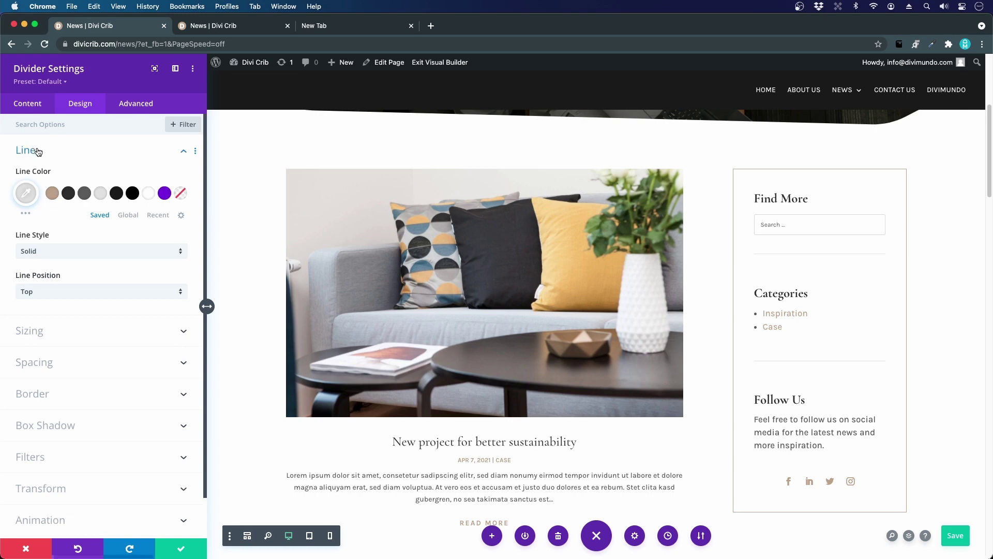
{"action": "left_click", "coordinate": [32, 287]}
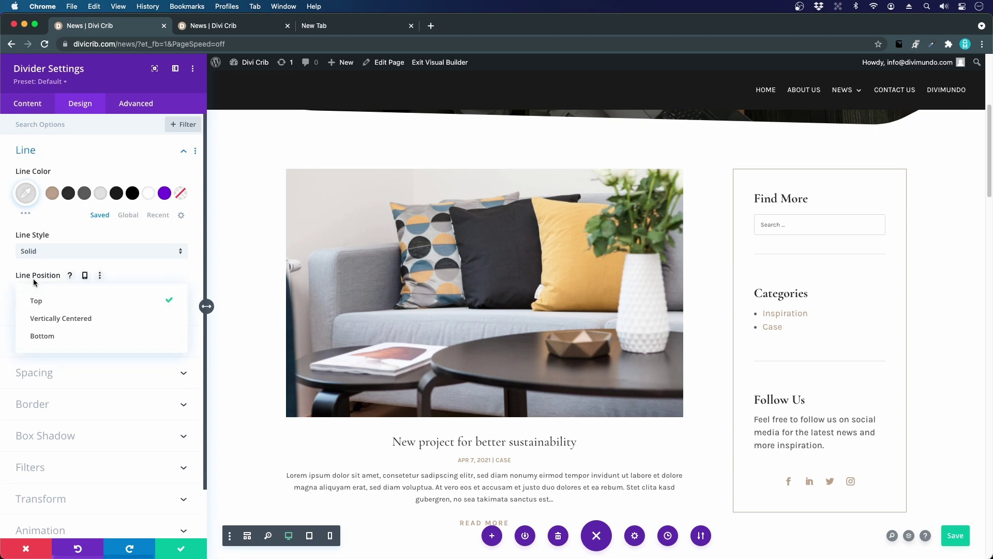
{"action": "left_click", "coordinate": [49, 320]}
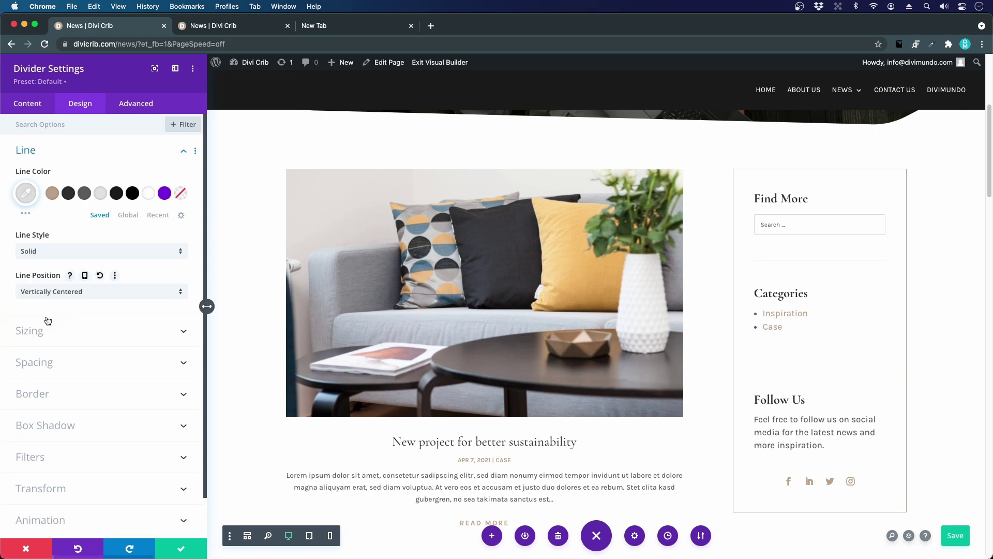
{"action": "right_click", "coordinate": [40, 276]}
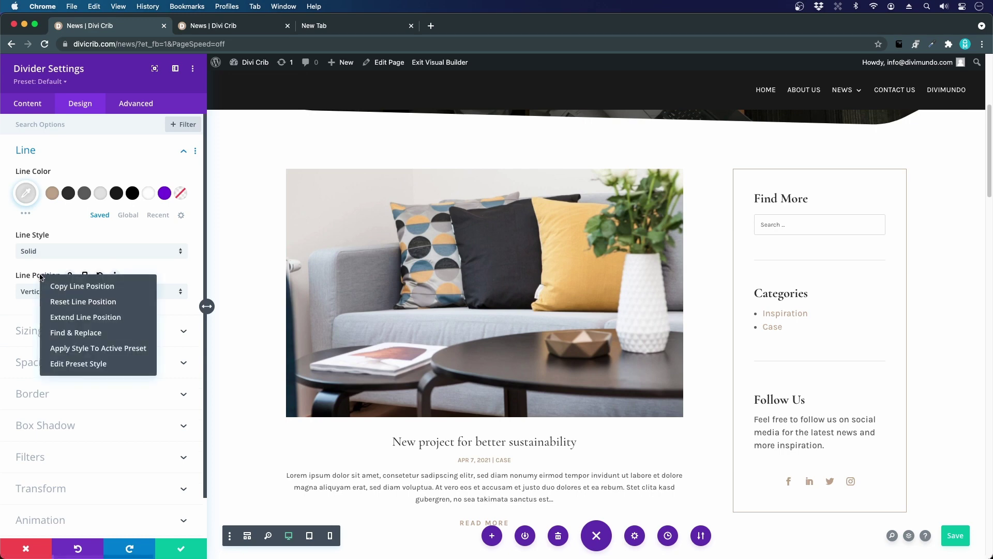
{"action": "left_click", "coordinate": [88, 318]}
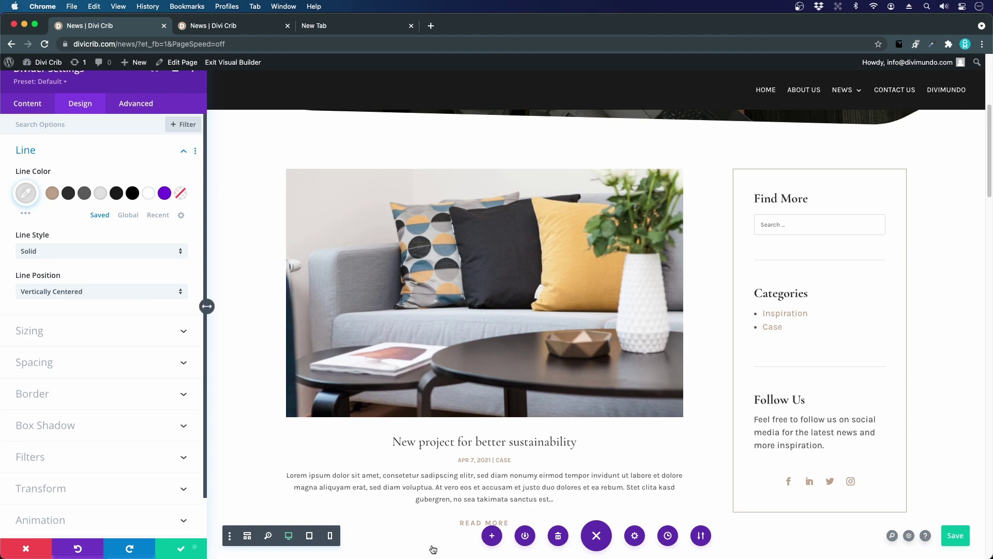
{"action": "left_click", "coordinate": [602, 507]}
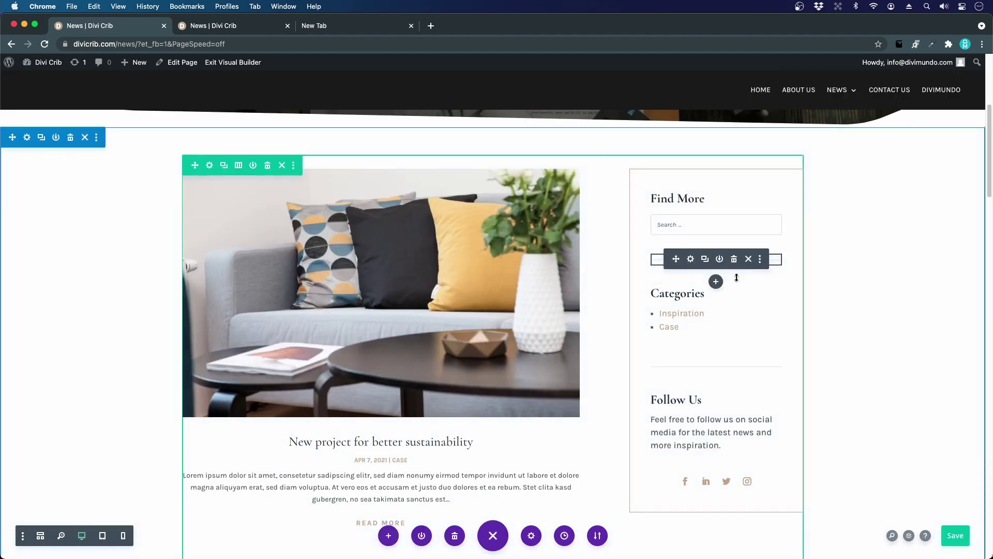
Reduce the bottom padding of the sidebar dividers, the Categories list and the Follow Us text.
{"action": "left_click_drag", "start_coordinate": [752, 278], "coordinate": [752, 271]}
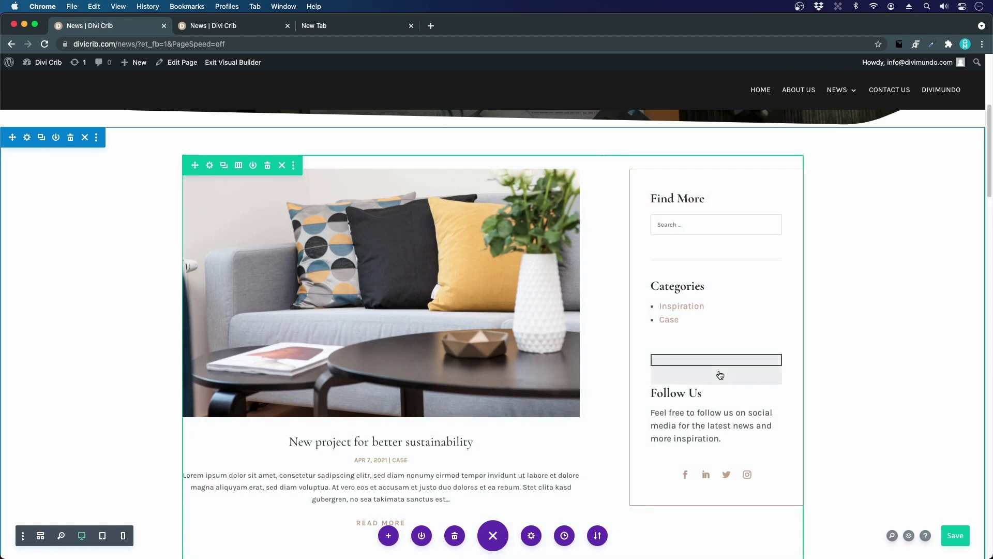
{"action": "left_click_drag", "start_coordinate": [722, 376], "coordinate": [714, 334]}
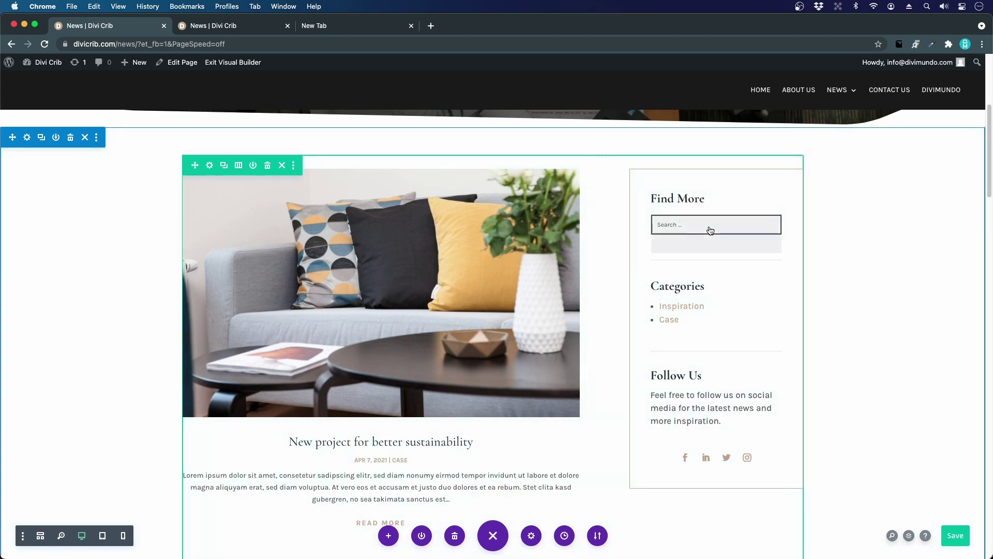
{"action": "left_click_drag", "start_coordinate": [727, 240], "coordinate": [751, 235]}
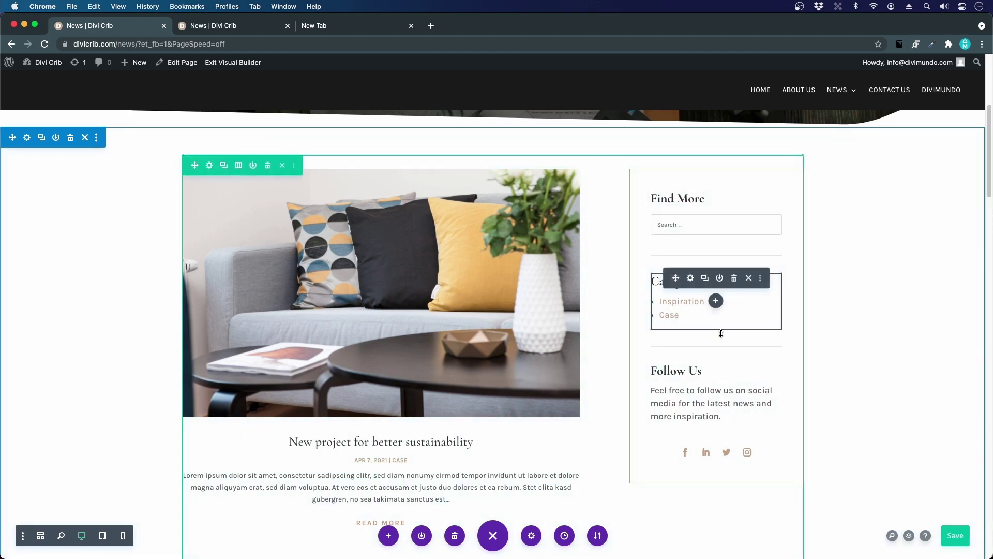
{"action": "left_click_drag", "start_coordinate": [721, 336], "coordinate": [722, 332]}
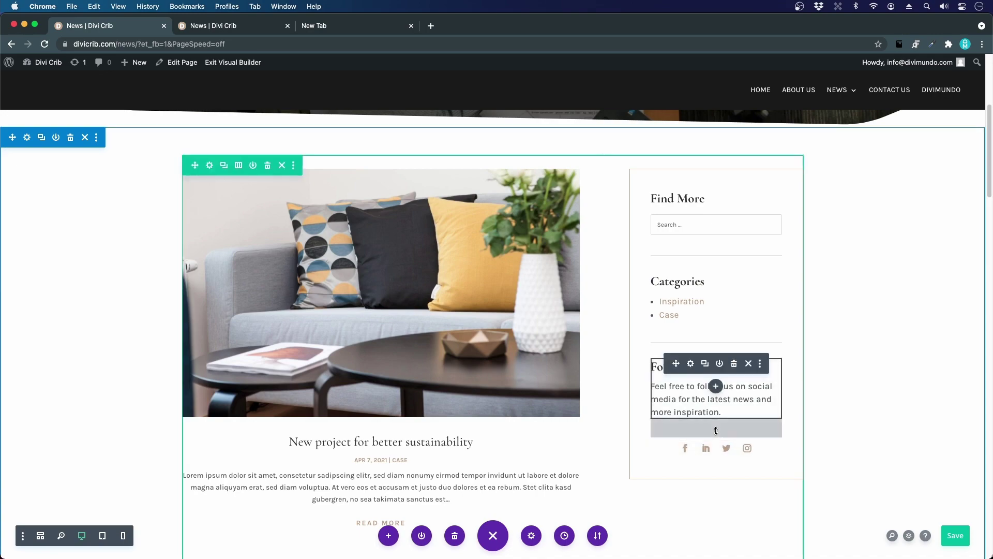
{"action": "left_click_drag", "start_coordinate": [717, 429], "coordinate": [717, 425]}
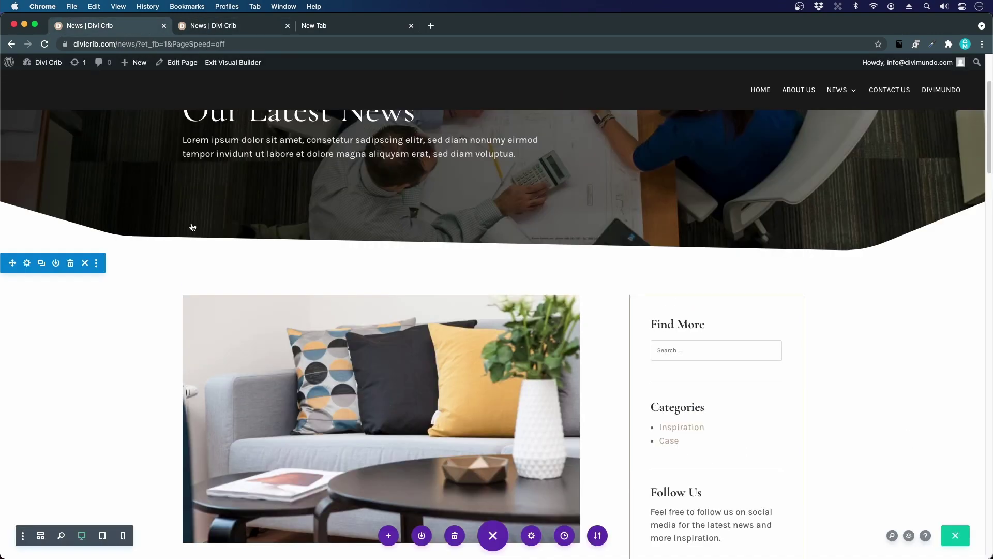
{"action": "scroll", "coordinate": [249, 352], "scroll_direction": "down", "scroll_amount": 15}
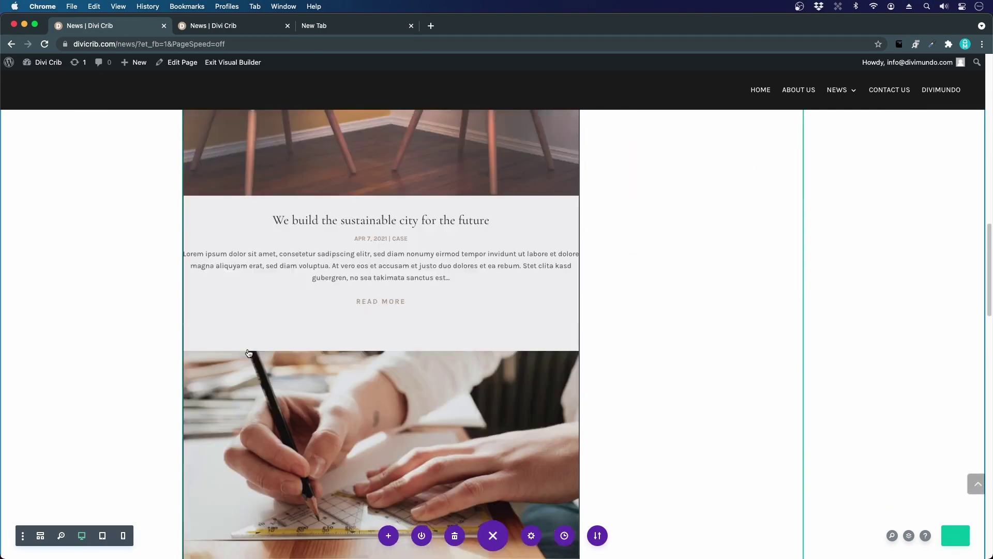
{"action": "scroll", "coordinate": [494, 357], "scroll_direction": "up", "scroll_amount": 20}
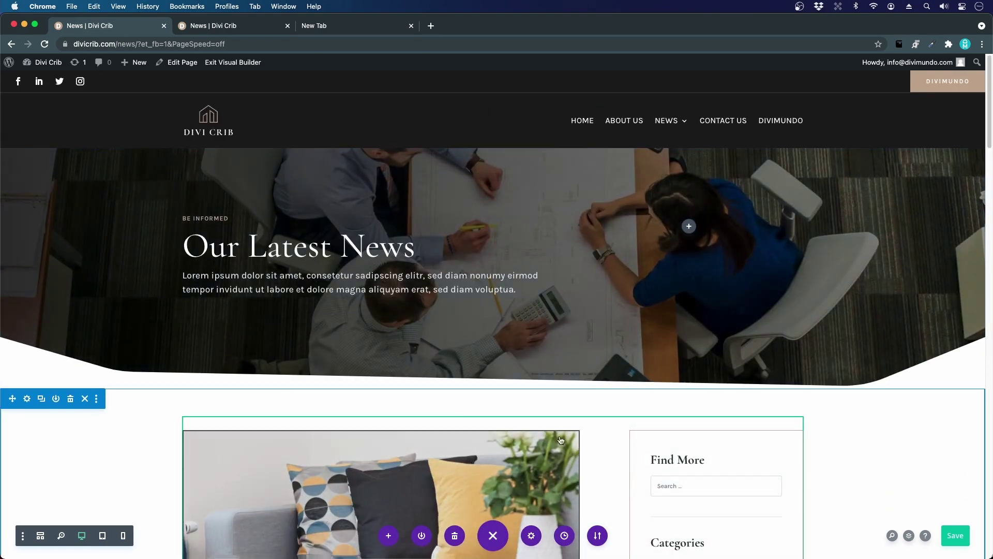
{"action": "mouse_move", "coordinate": [678, 152]}
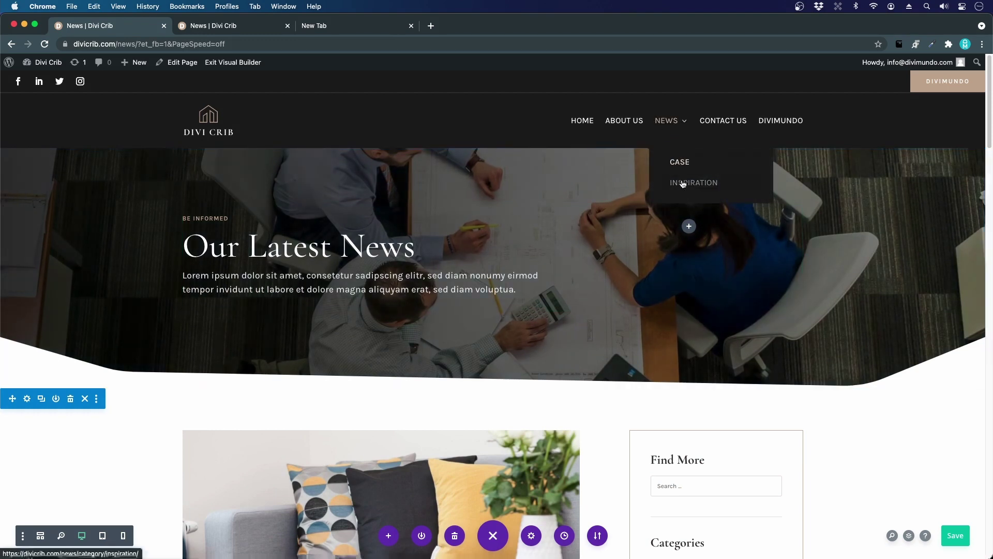